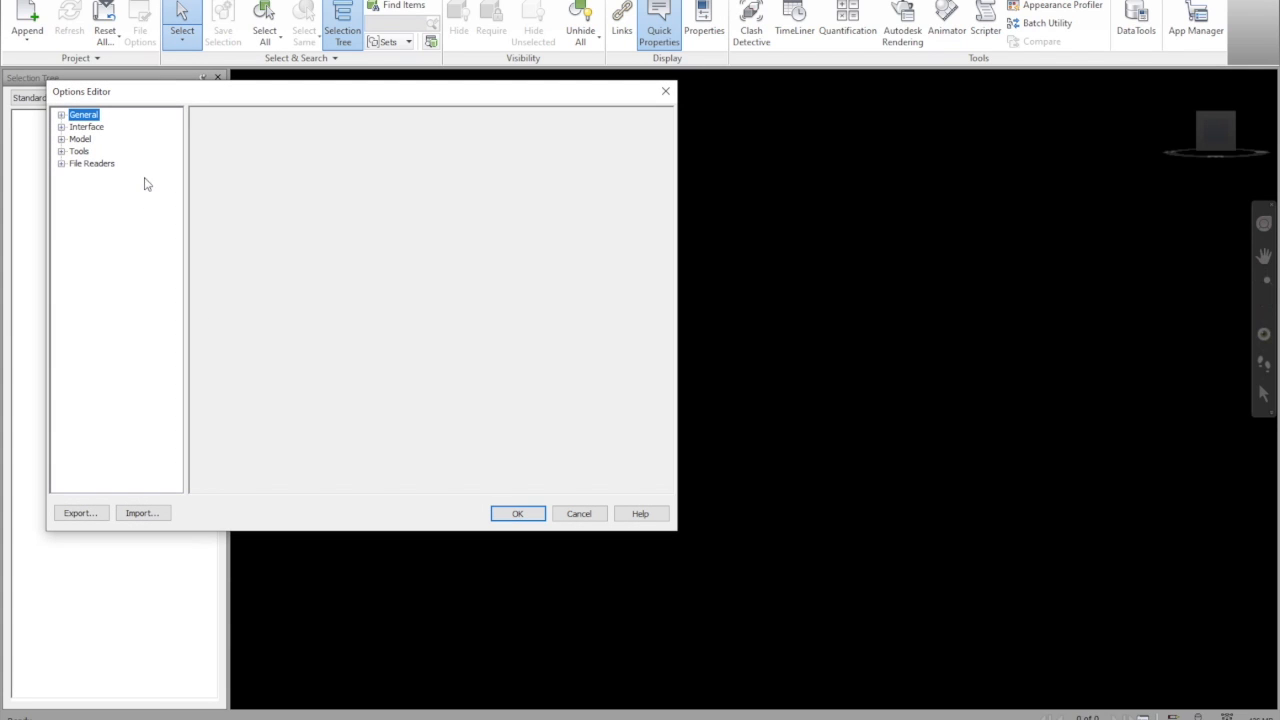
Review the interface display units in the global options, including the linear and angular unit settings.
click(62, 116)
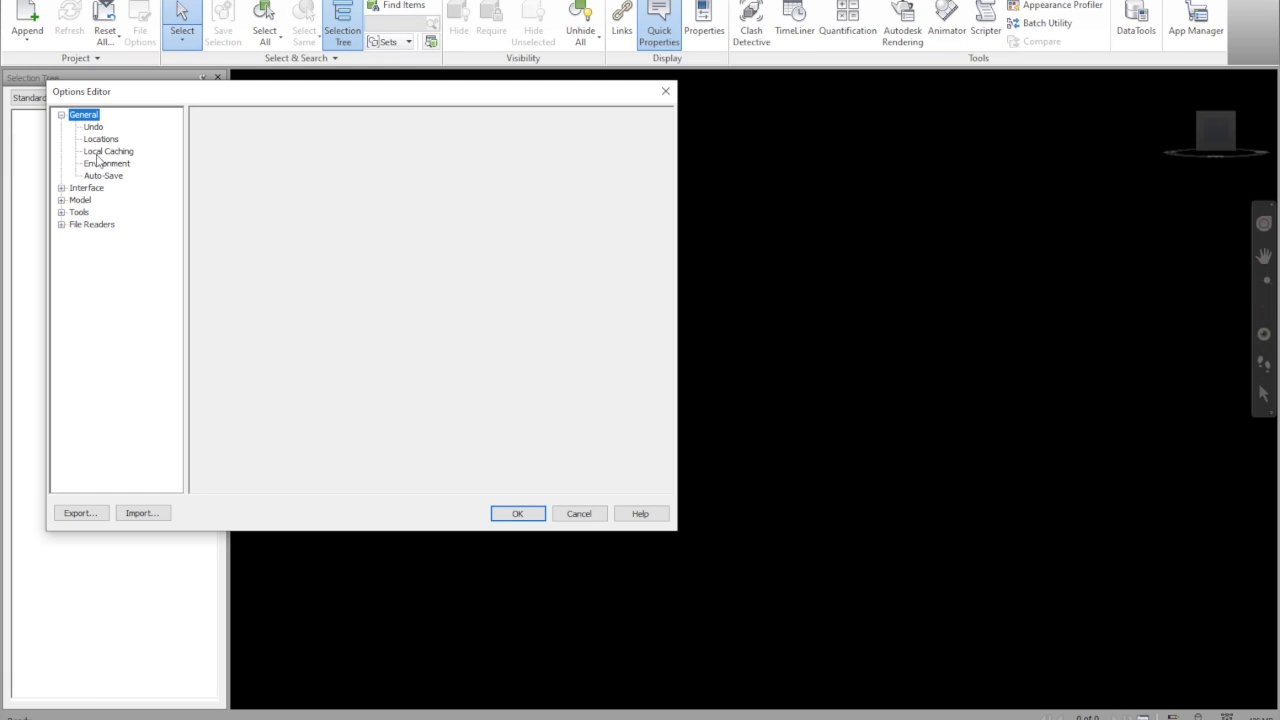
click(61, 188)
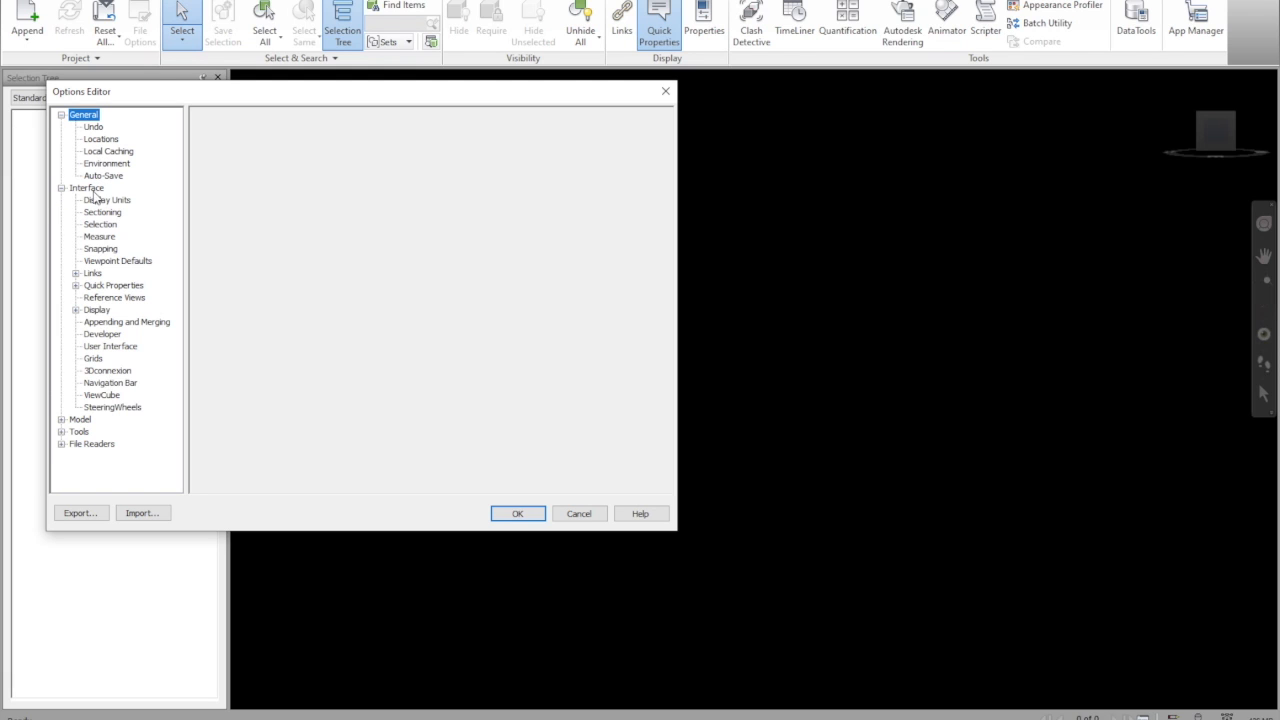
click(100, 201)
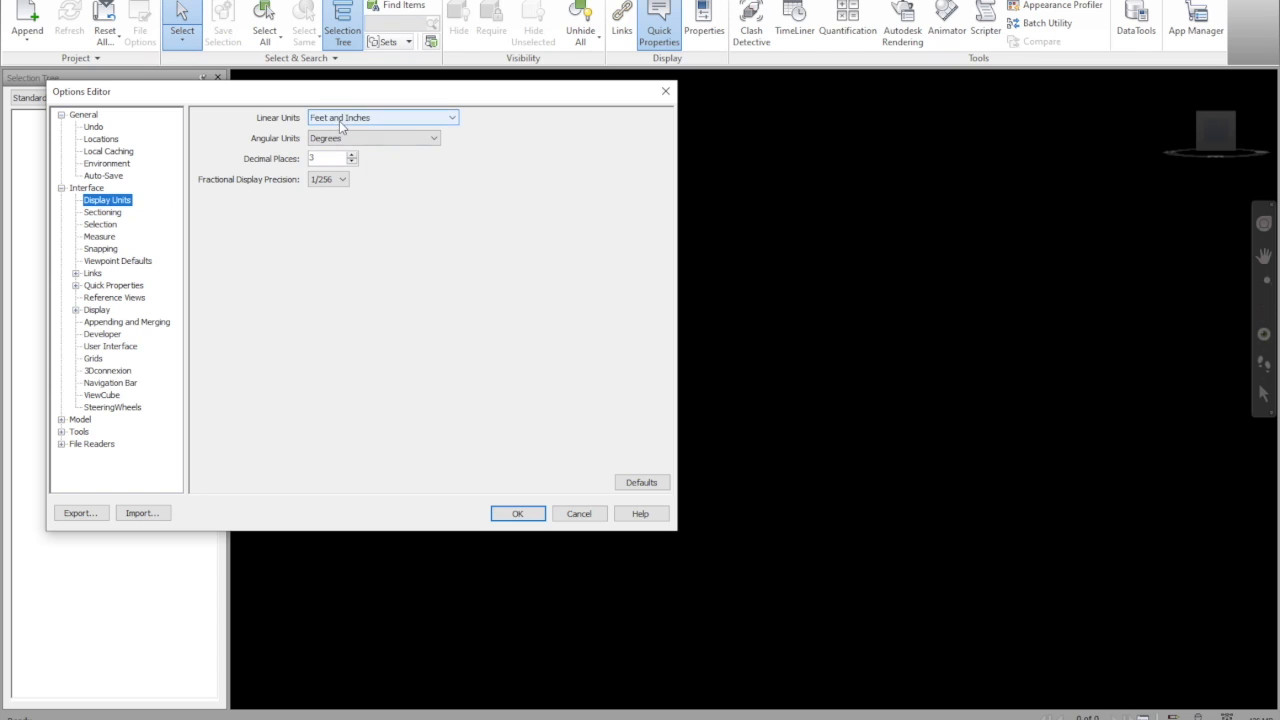
click(509, 514)
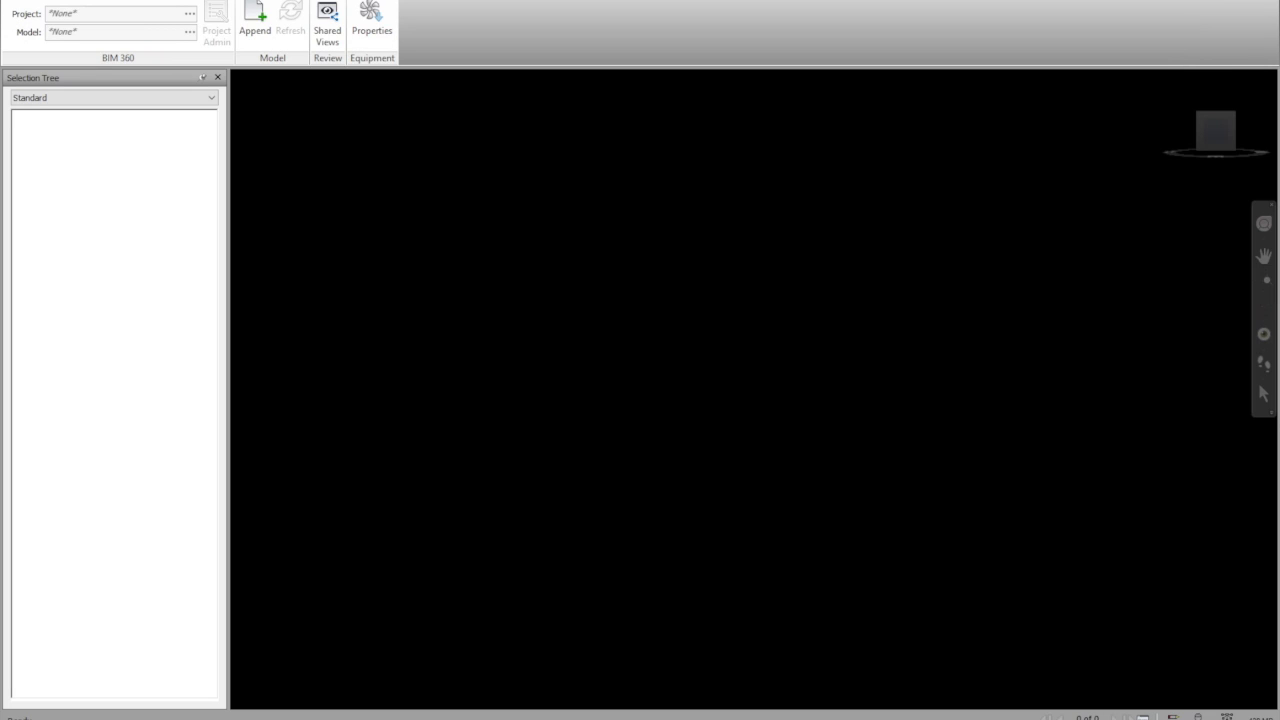
Open CAR-T-COORDINATION MODEL from the BIM 360 project CAR-T Cell Phase 2 on the United States server.
click(190, 14)
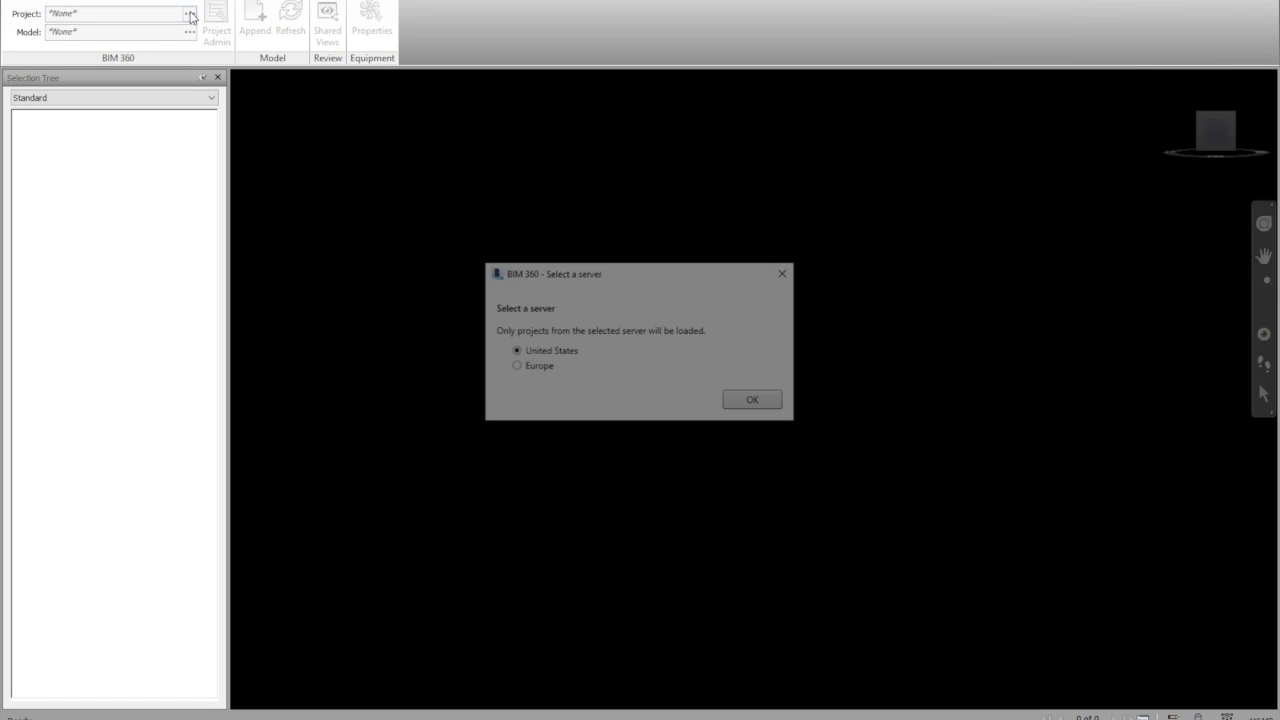
click(770, 402)
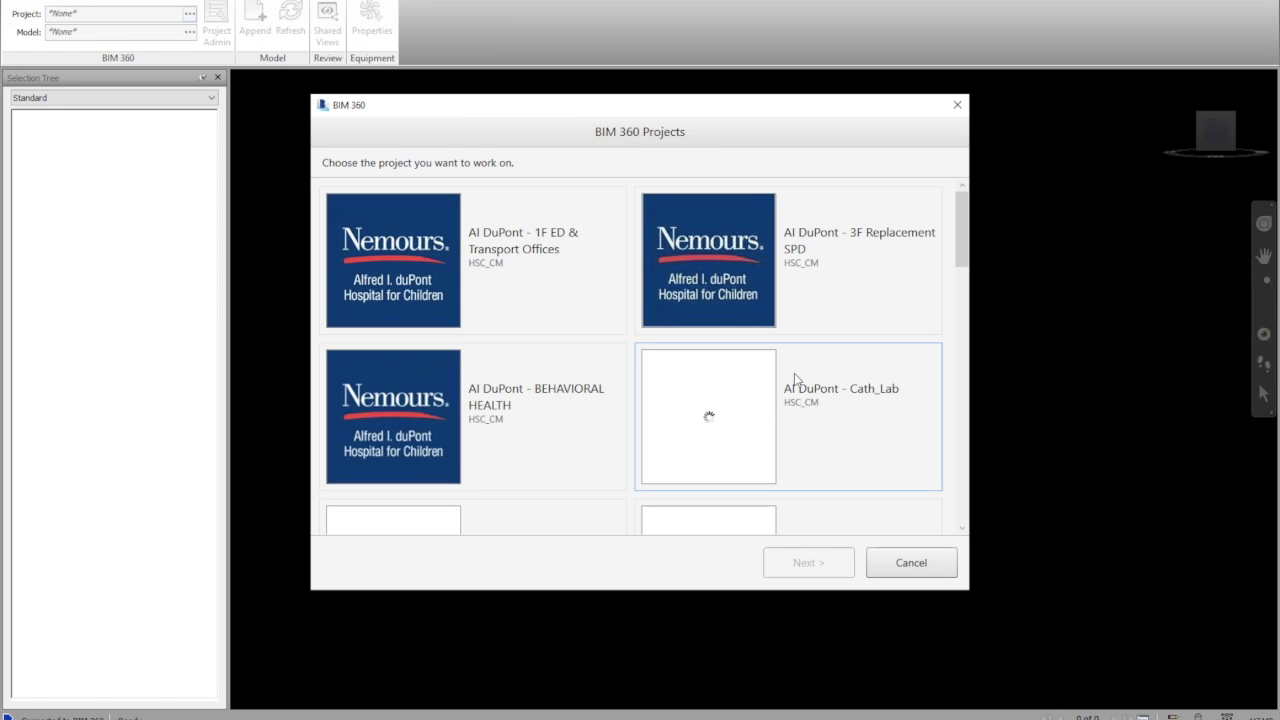
drag(962, 247, 943, 350)
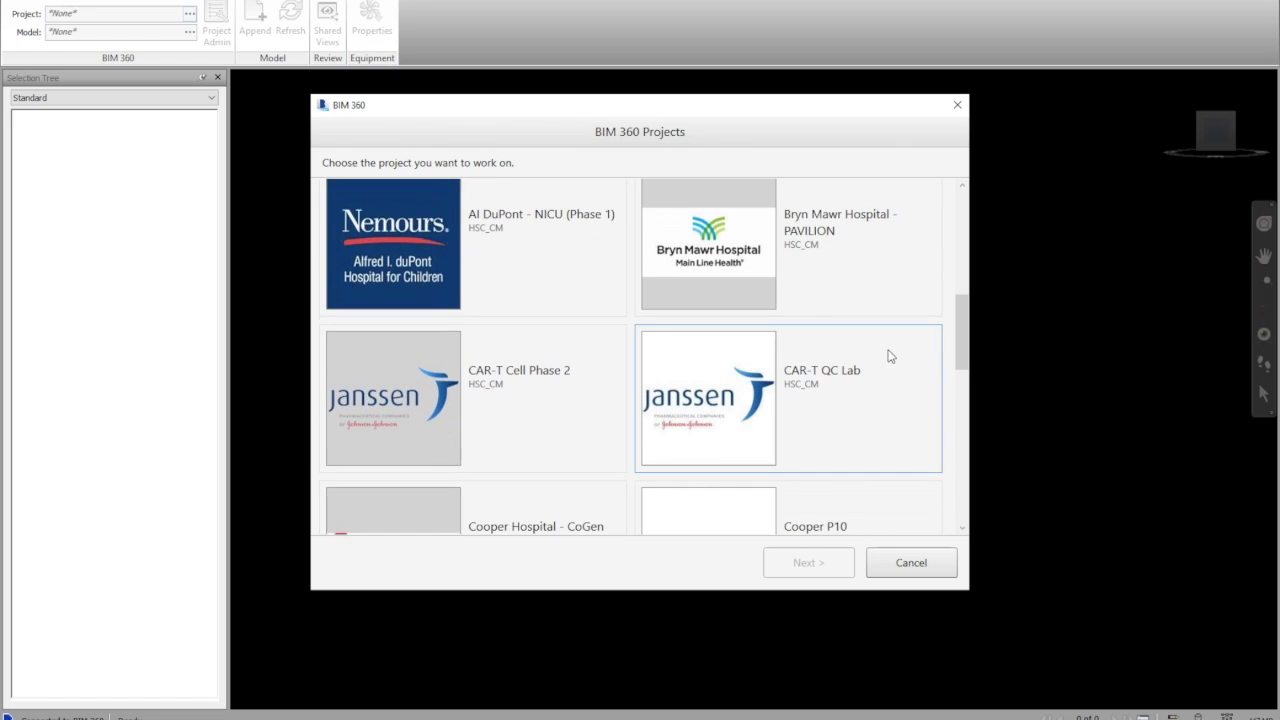
click(453, 388)
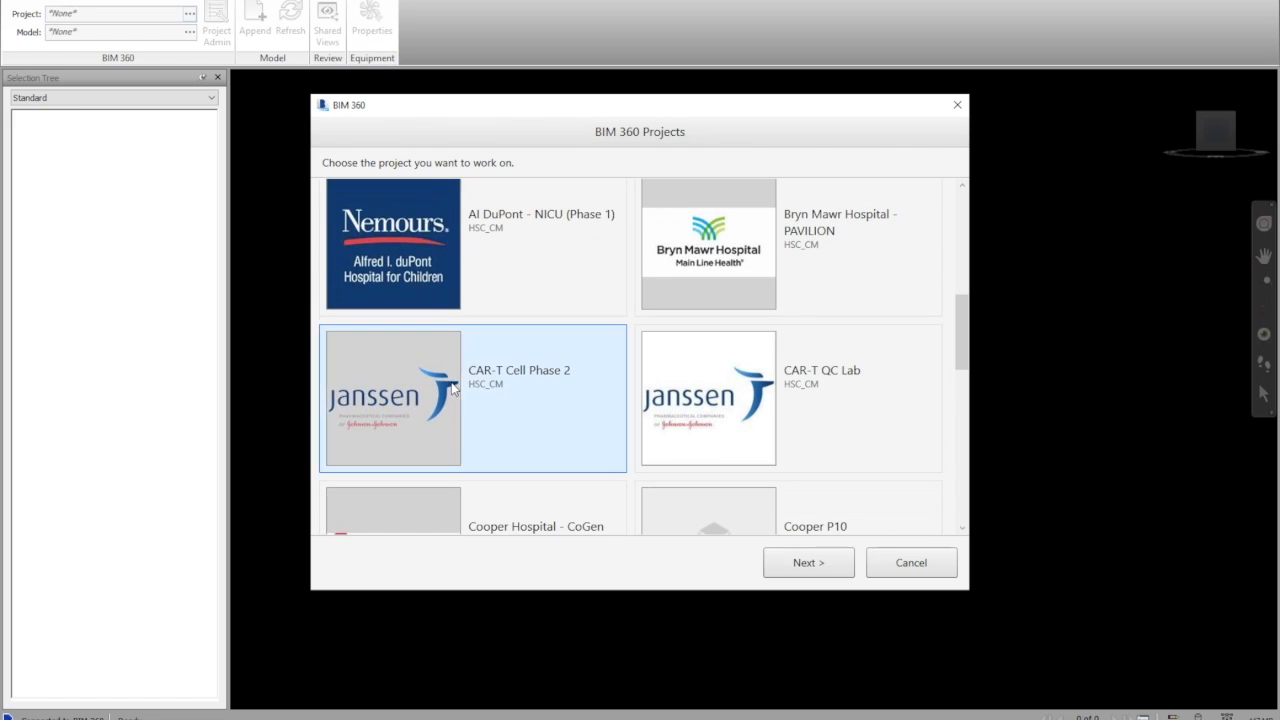
click(806, 564)
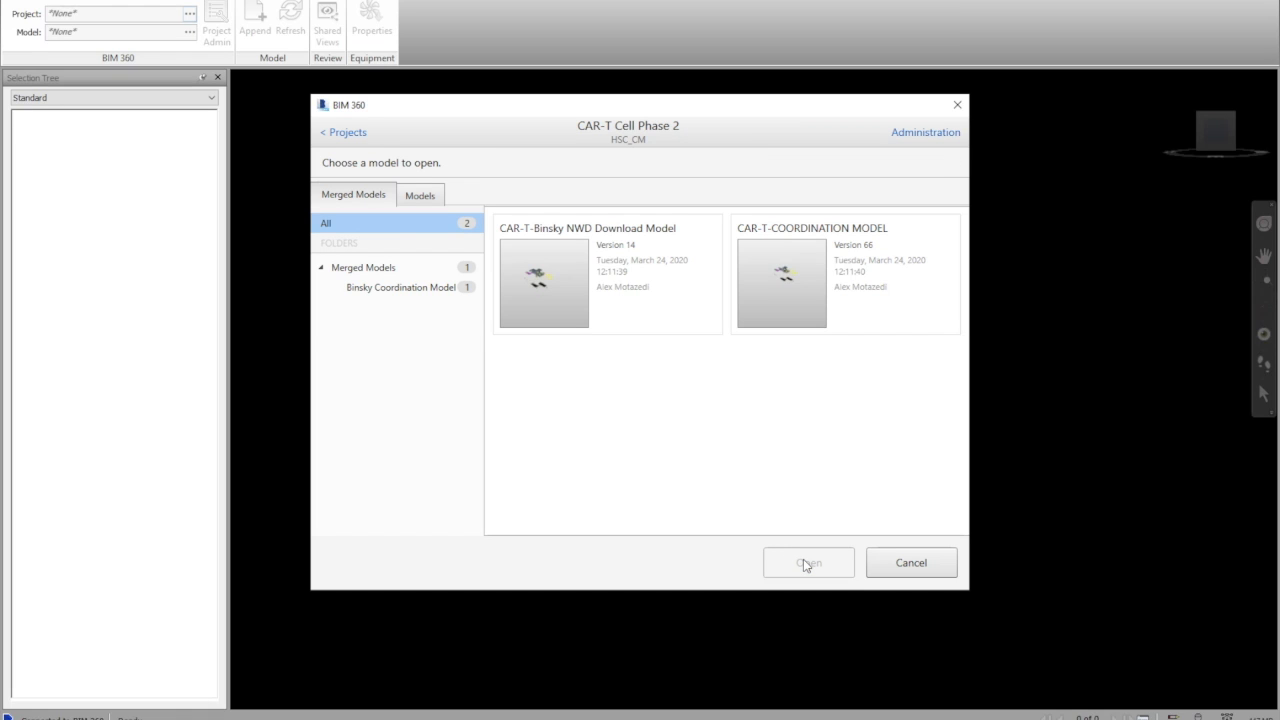
click(811, 250)
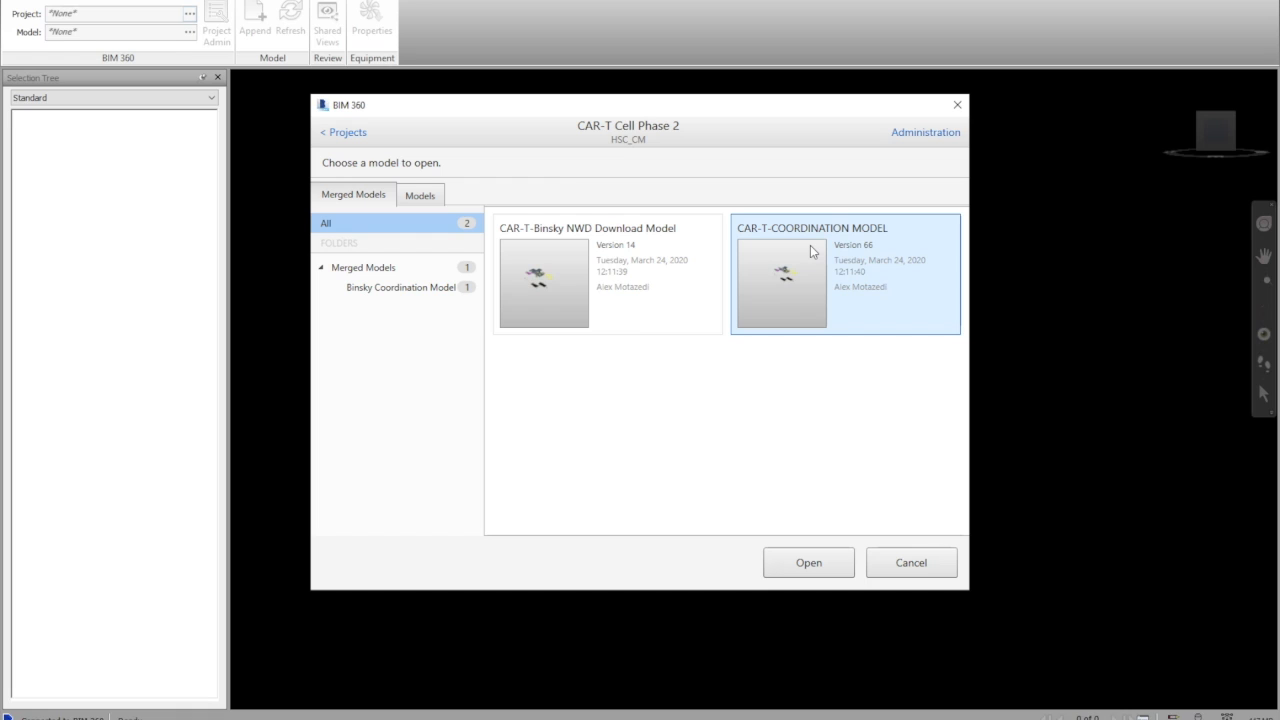
click(802, 566)
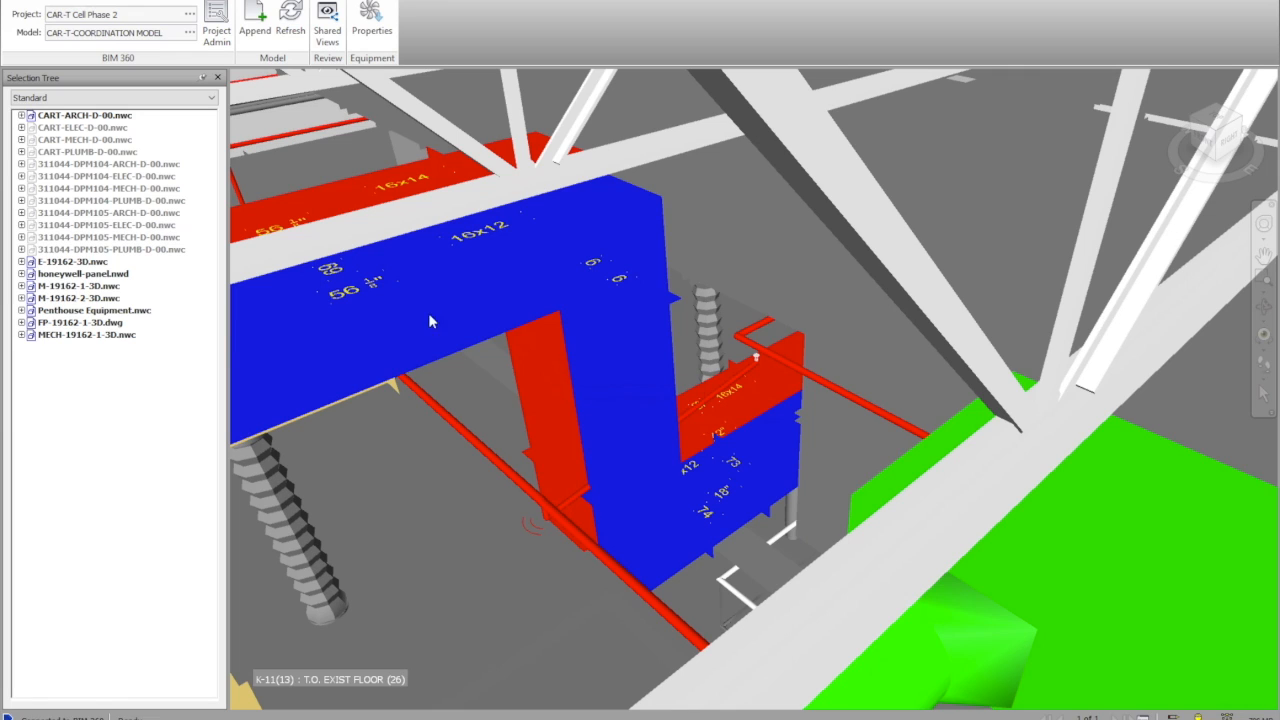
Close the Selection Tree and bring it back docked beside the model.
click(217, 79)
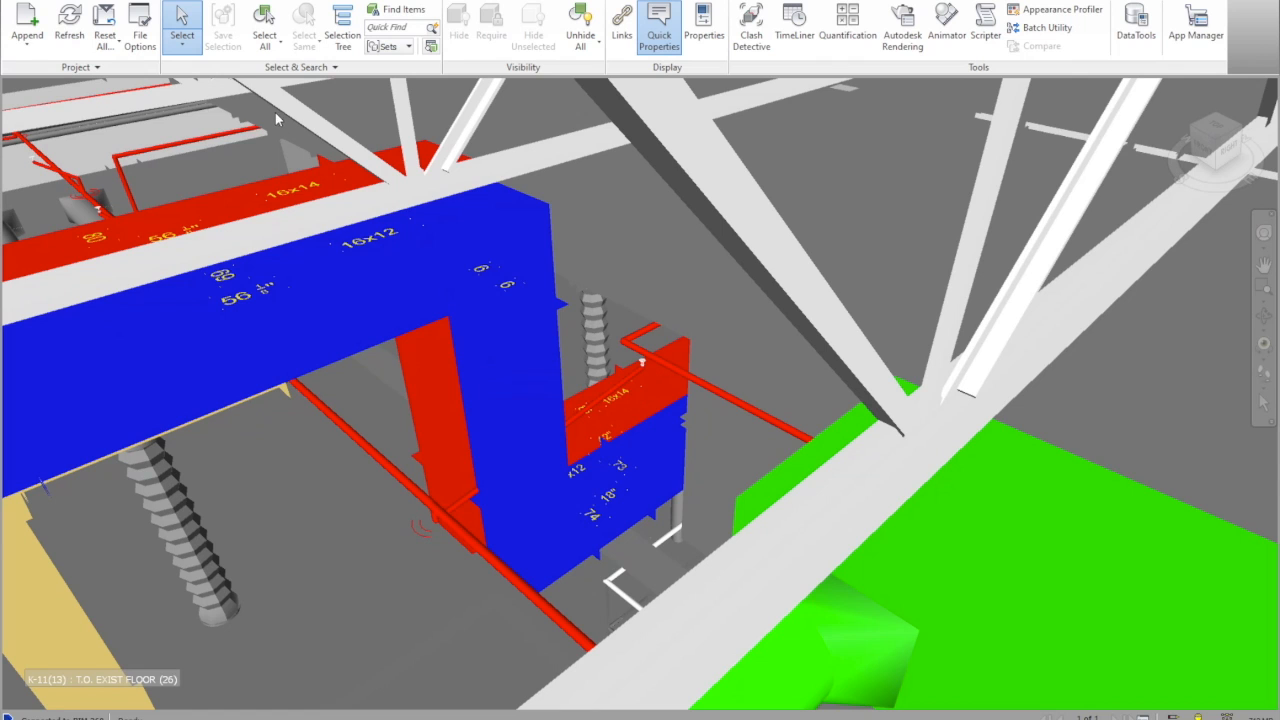
click(345, 40)
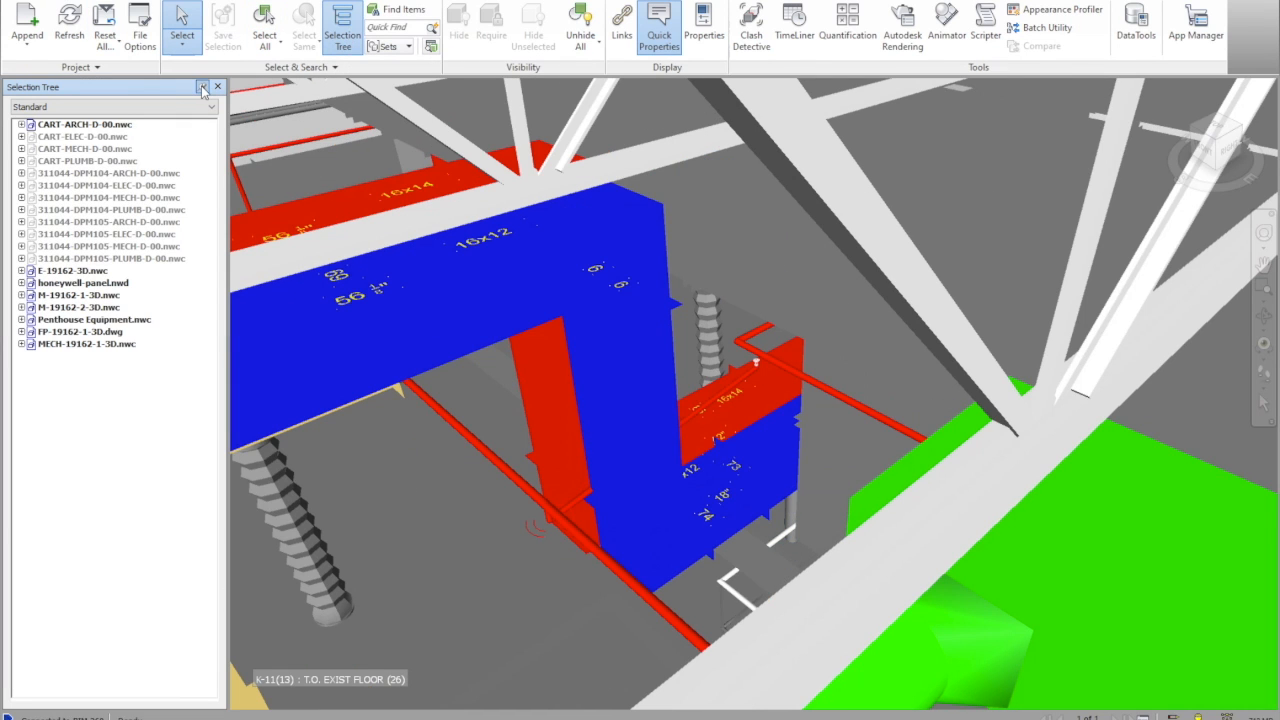
click(203, 90)
Explore the ductwork by orbiting and walking, and return to the home view zoomed in on the whole building.
click(1264, 317)
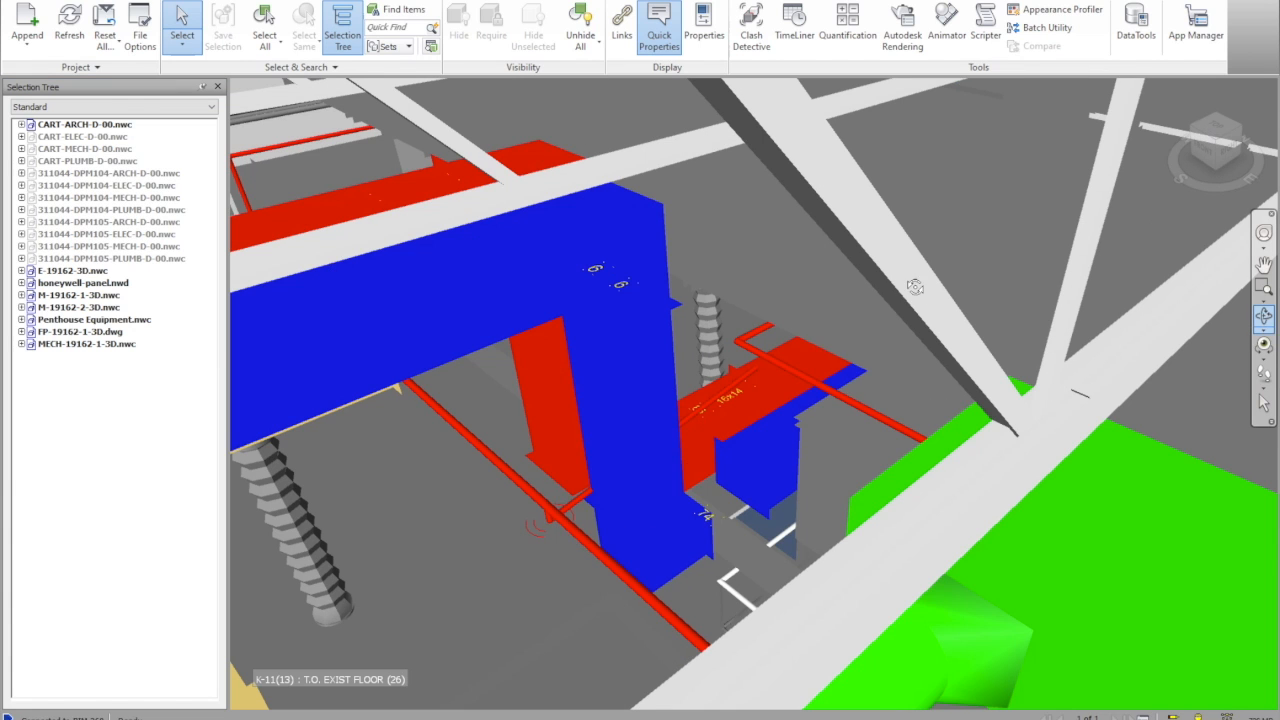
mouse_move(710, 343)
mouse_down()
mouse_move(811, 340)
mouse_move(791, 313)
mouse_up()
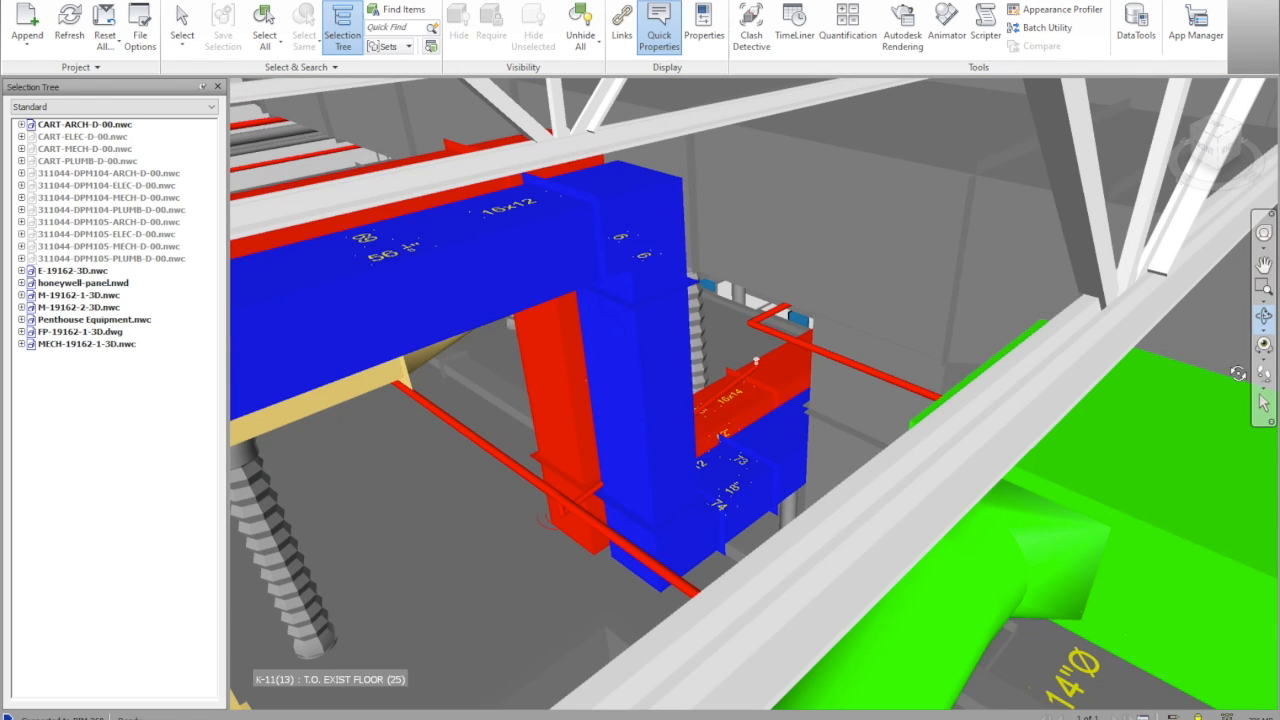
click(1263, 376)
drag(848, 460, 813, 409)
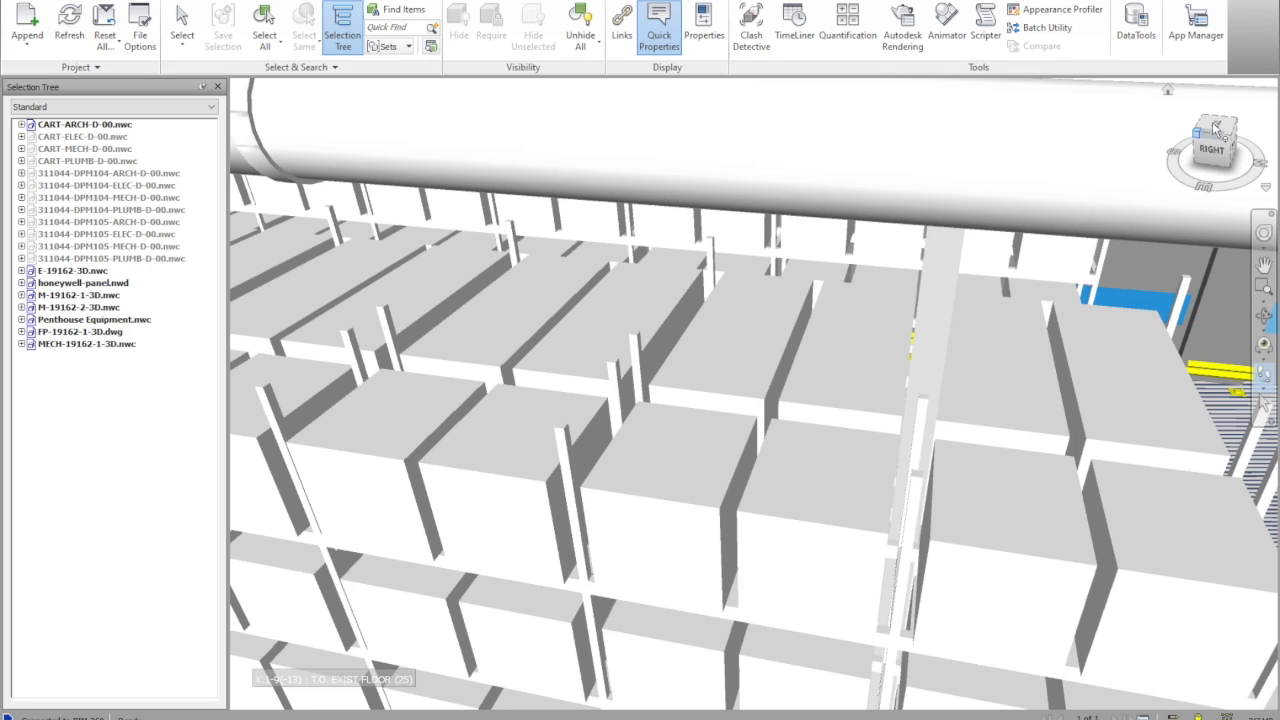
click(1167, 92)
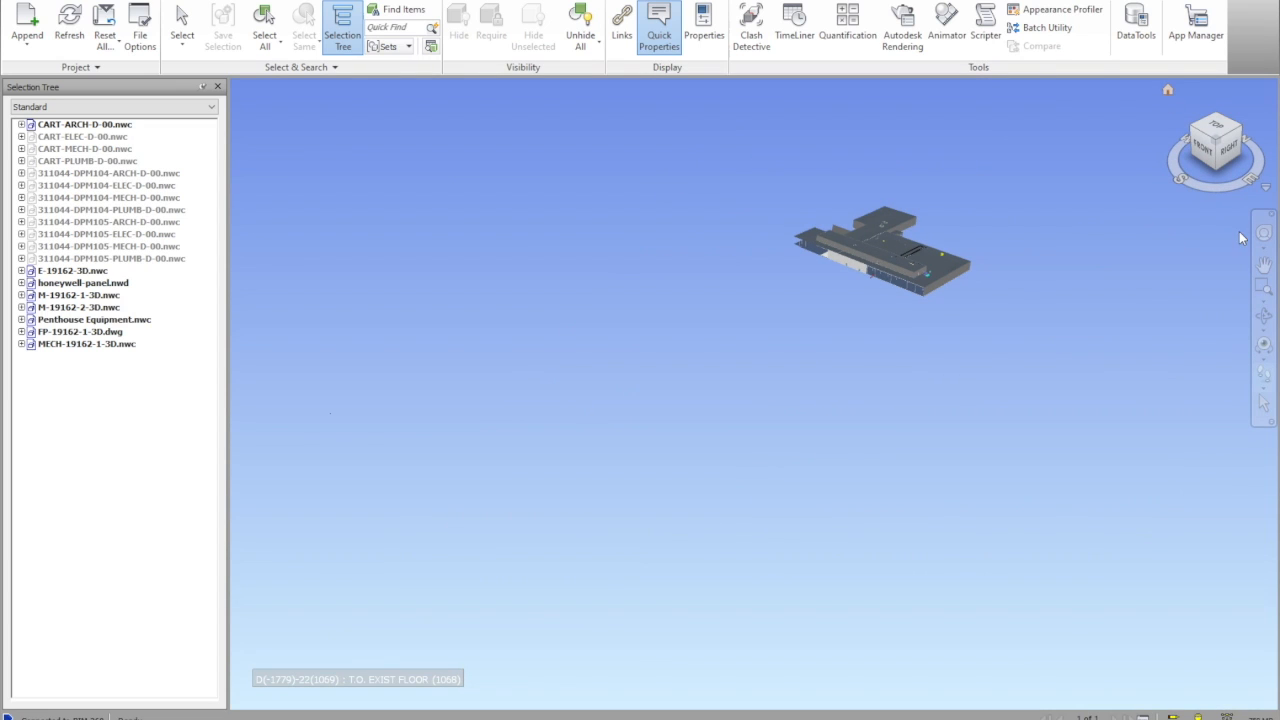
drag(741, 187, 1002, 318)
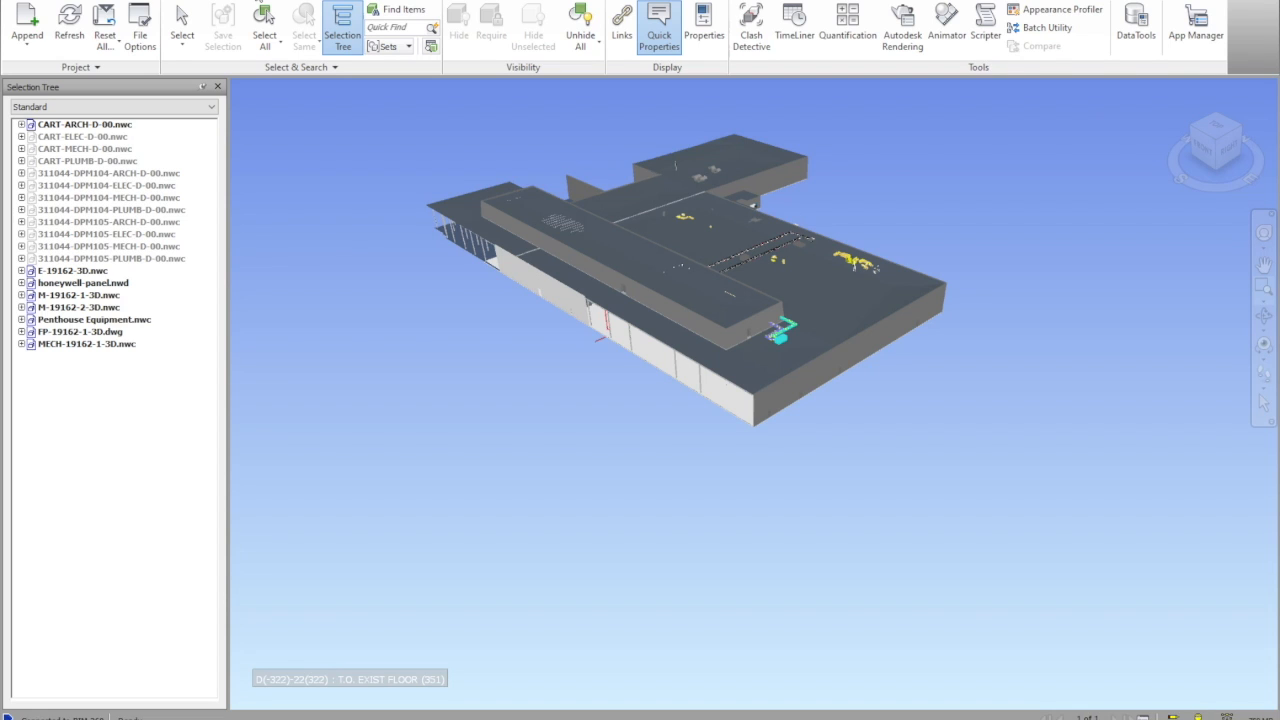
Expand E-19162-3D.nwc and its T.O. WALKABLE CEILING level to list their contents.
click(21, 270)
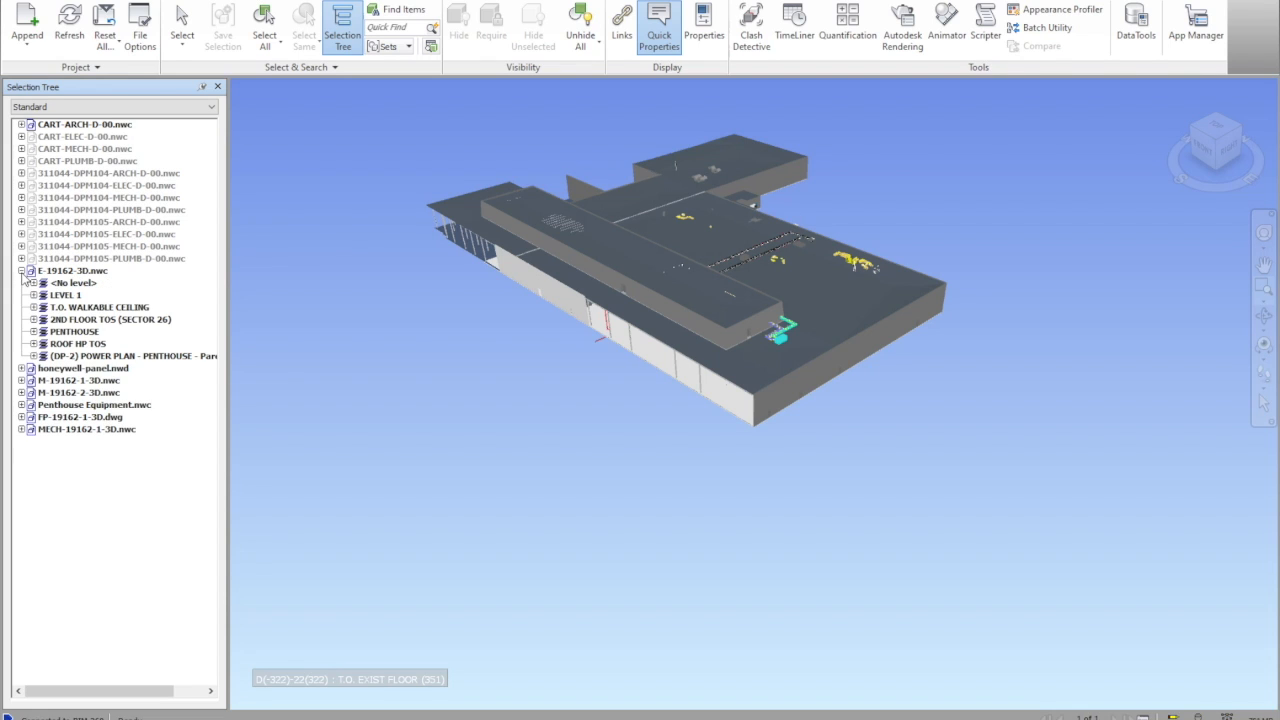
click(52, 307)
click(33, 307)
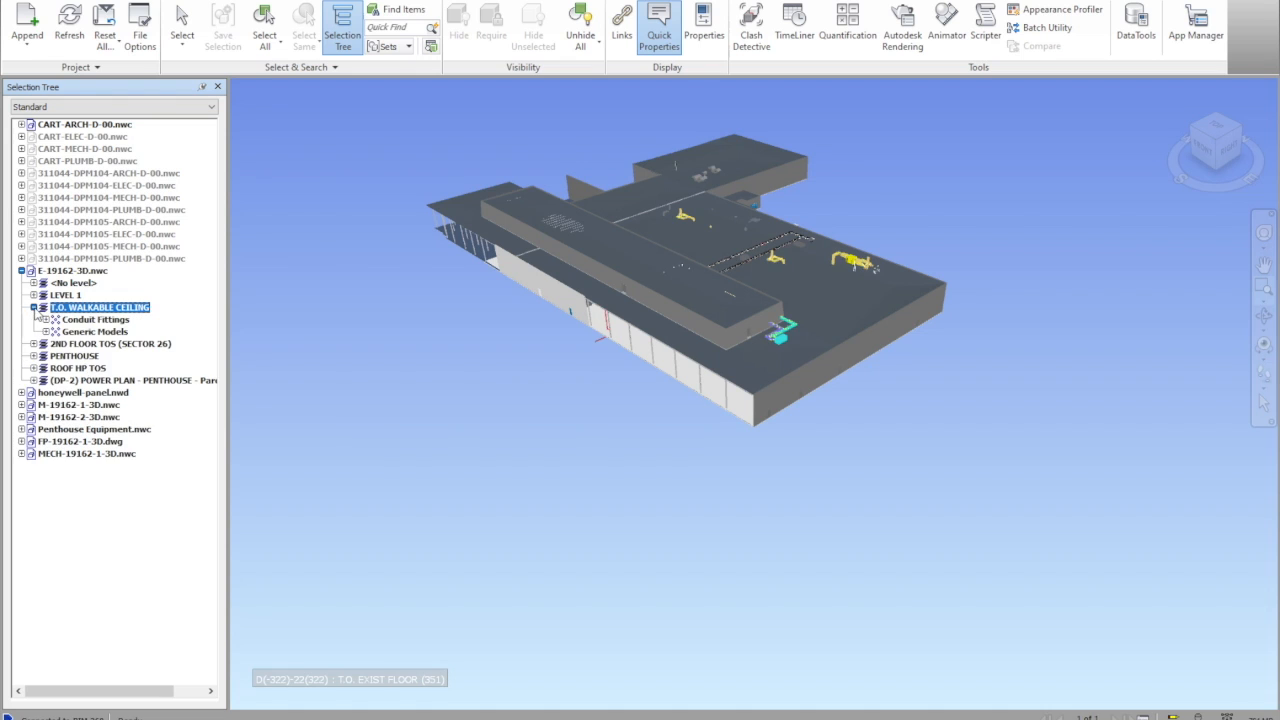
Unhide the 311044-DPM105-PLUMB-D-00.nwc model and hide it again.
right_click(46, 259)
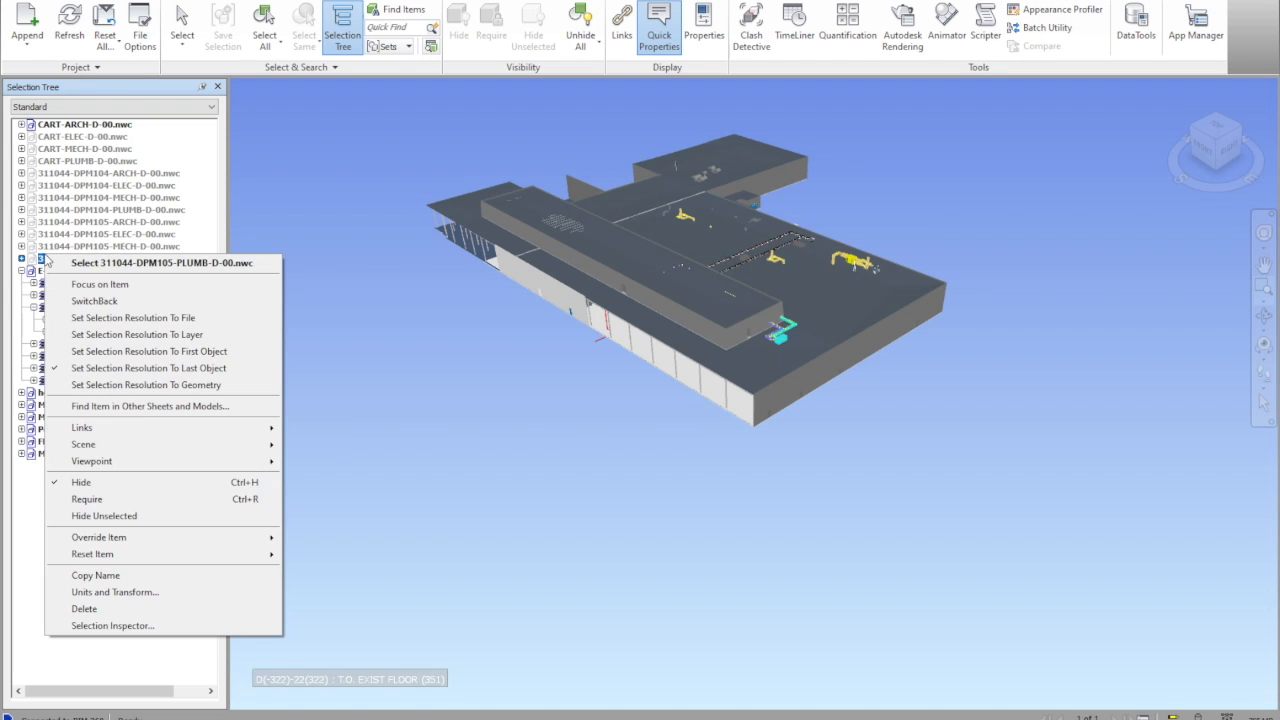
click(100, 482)
click(115, 257)
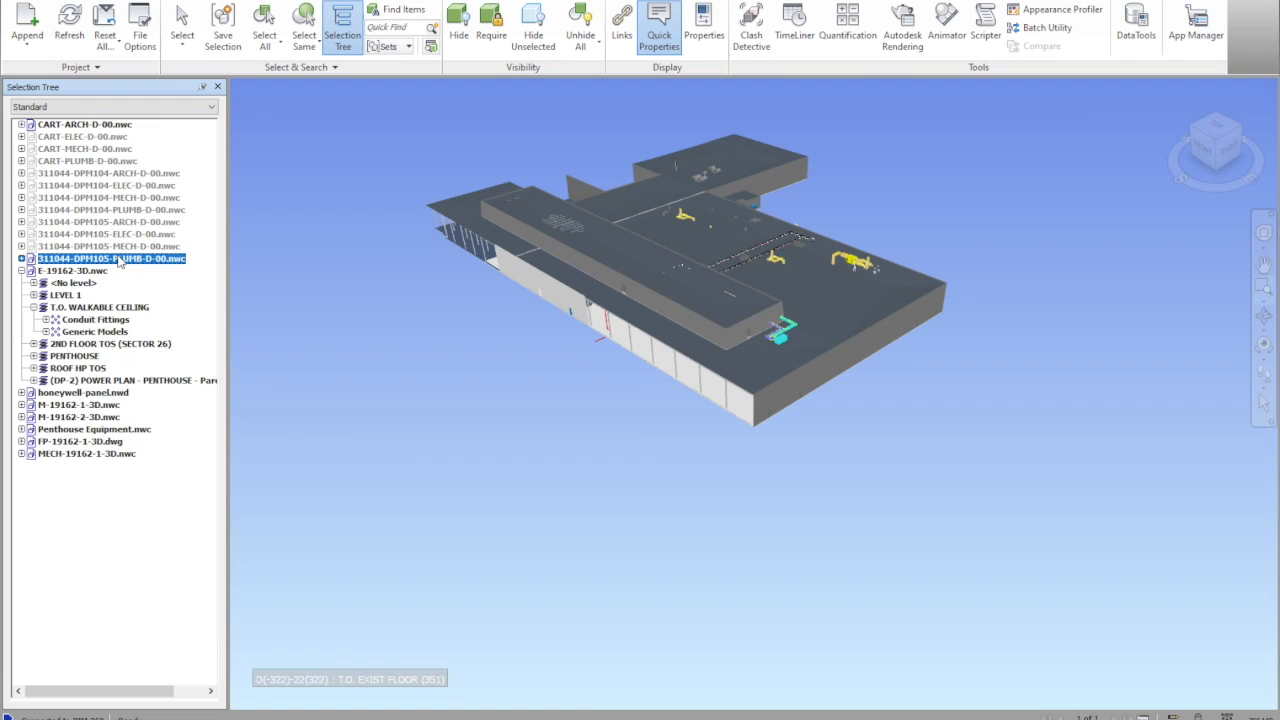
right_click(119, 260)
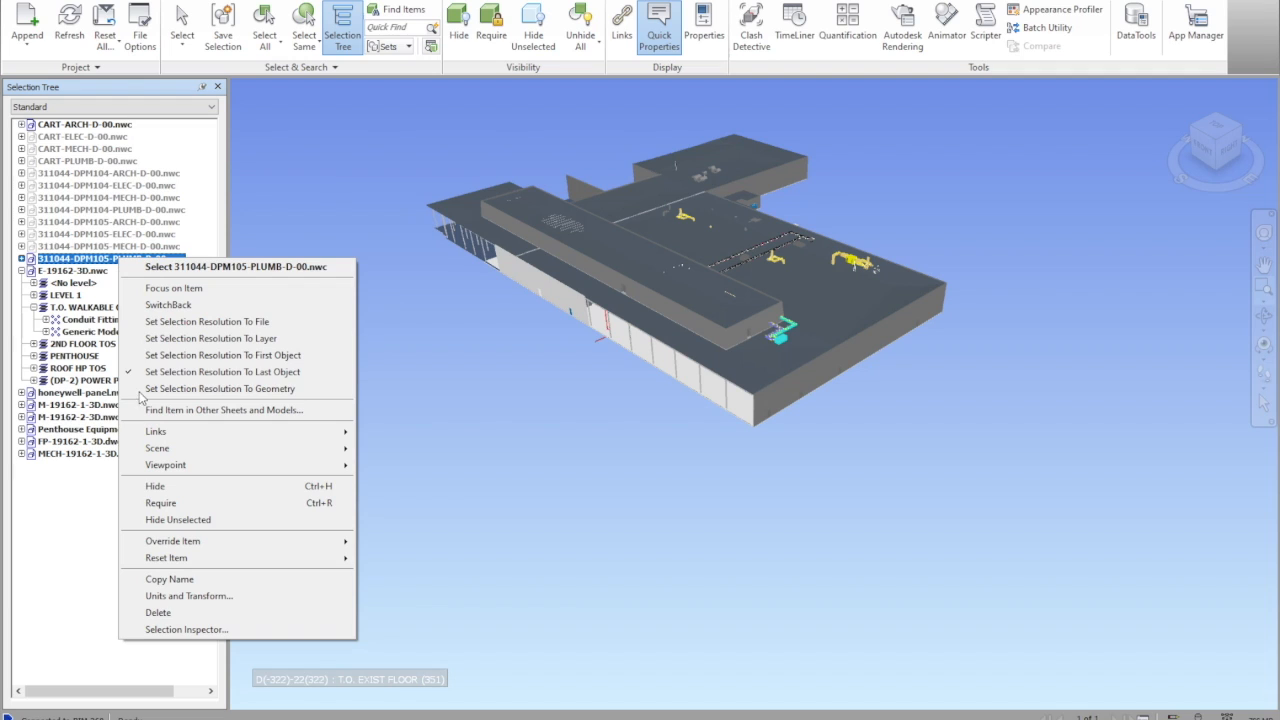
click(177, 486)
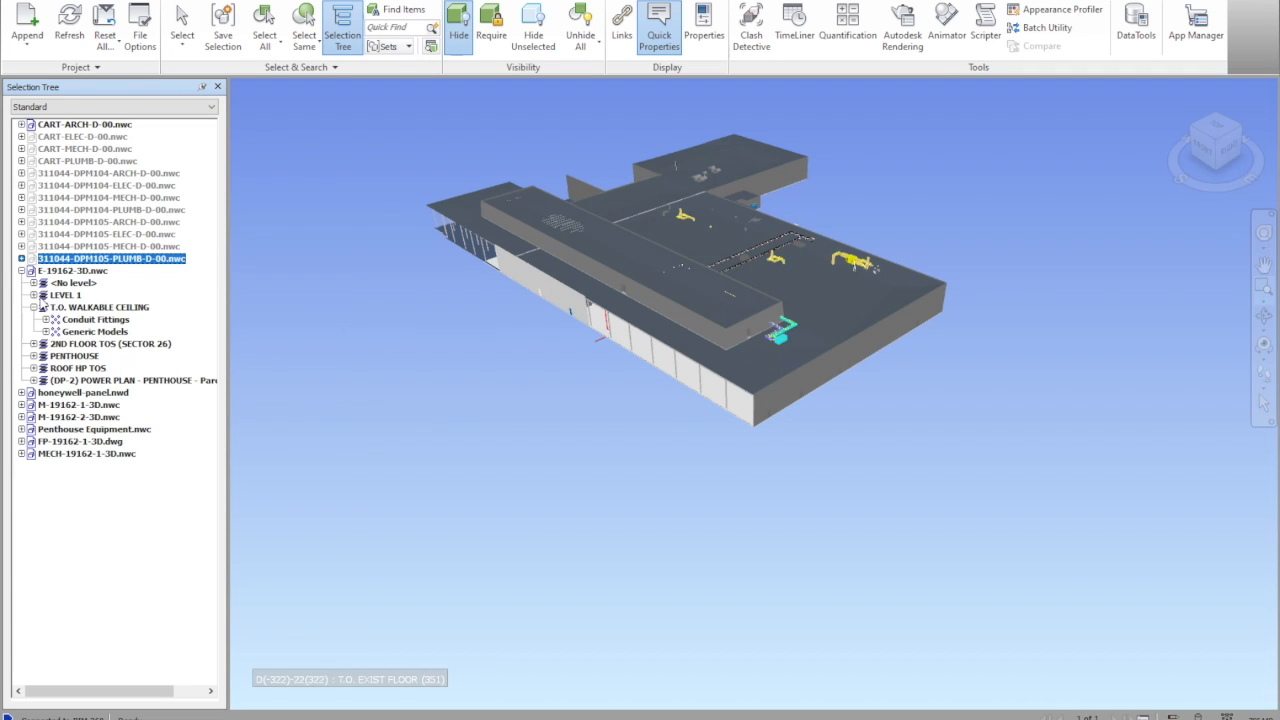
Expand LEVEL 1 of E-19162-3D.nwc and focus the view on its Cable Tray Fittings.
click(33, 295)
click(78, 308)
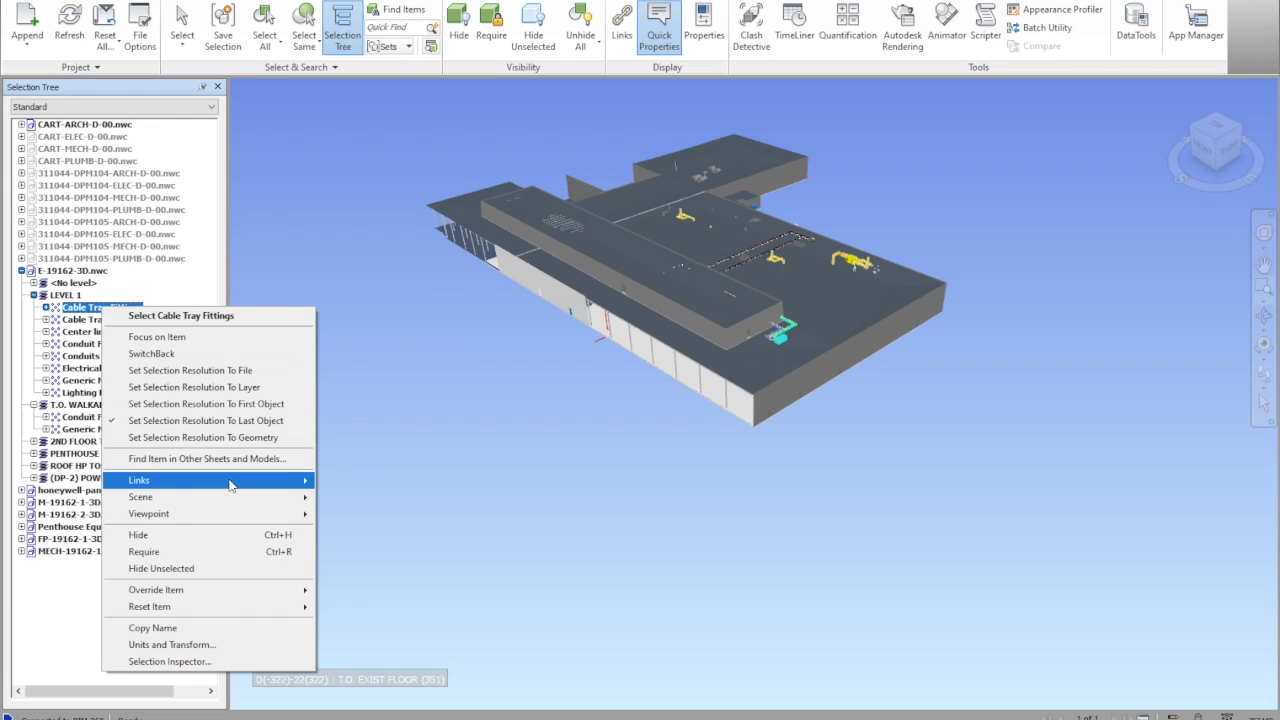
mouse_move(231, 502)
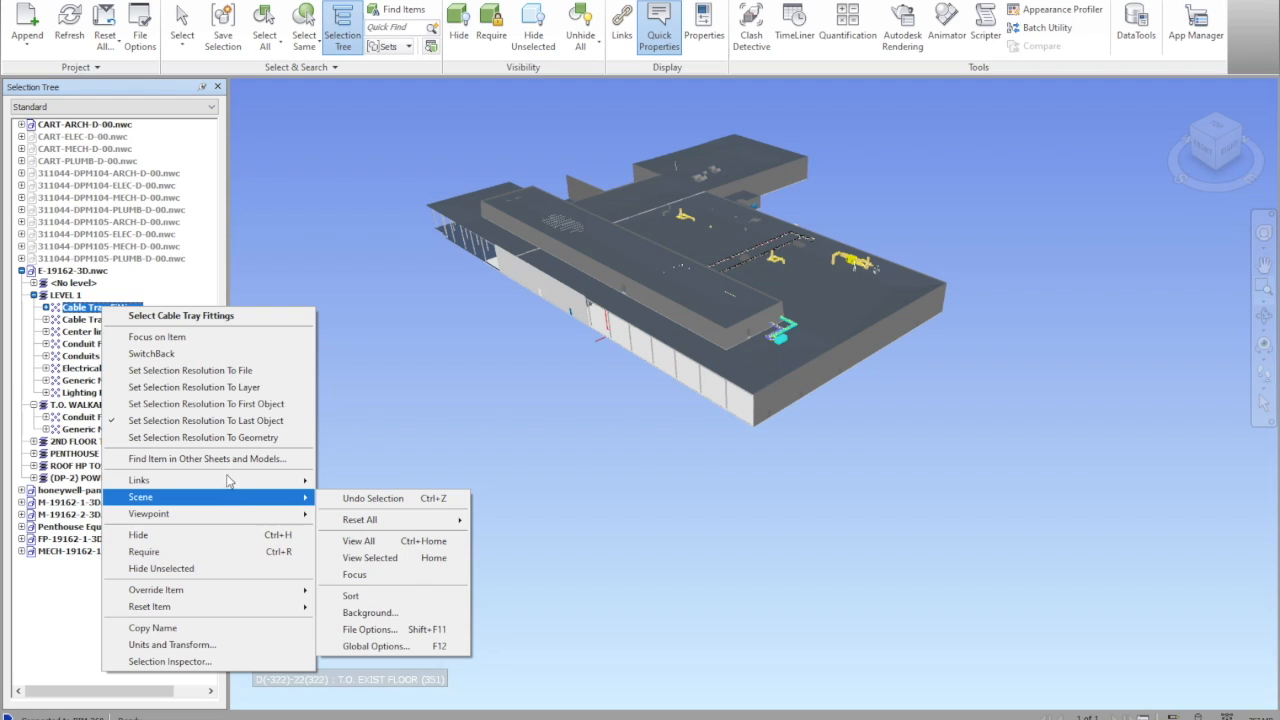
click(243, 341)
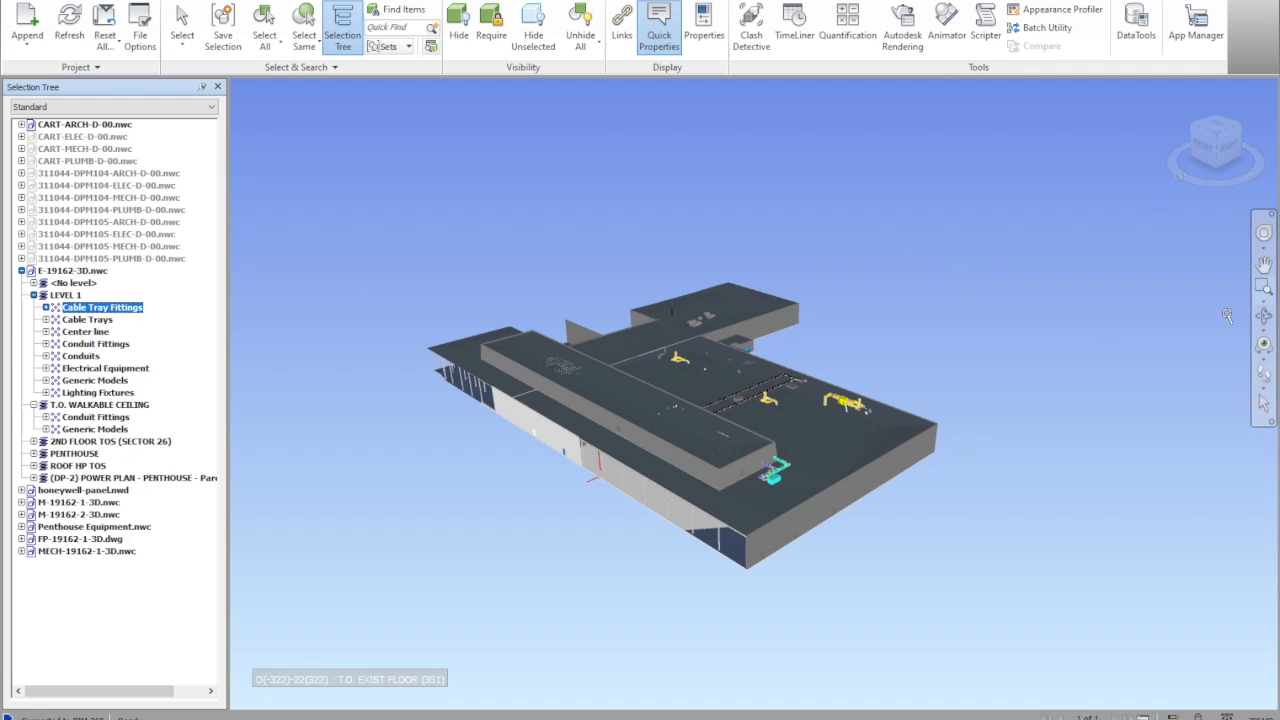
Zoom a window around the building's near corner and clear the selection.
click(1265, 289)
drag(630, 386, 874, 532)
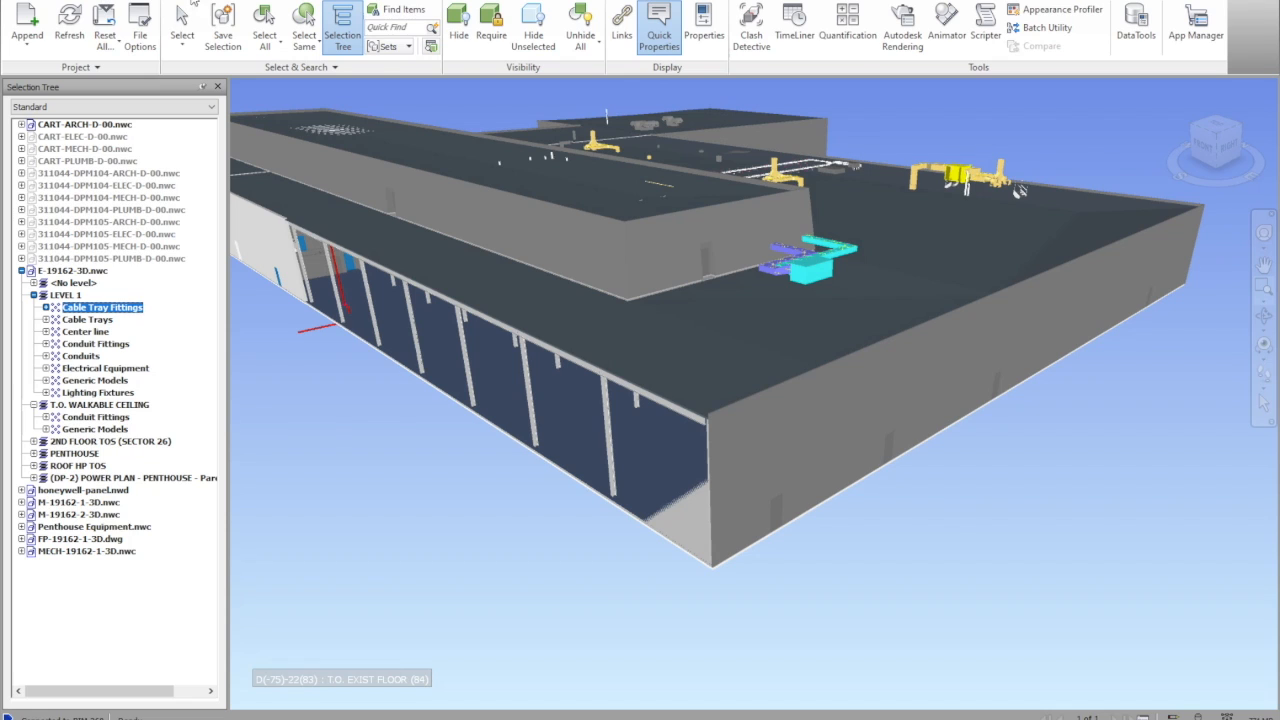
click(108, 586)
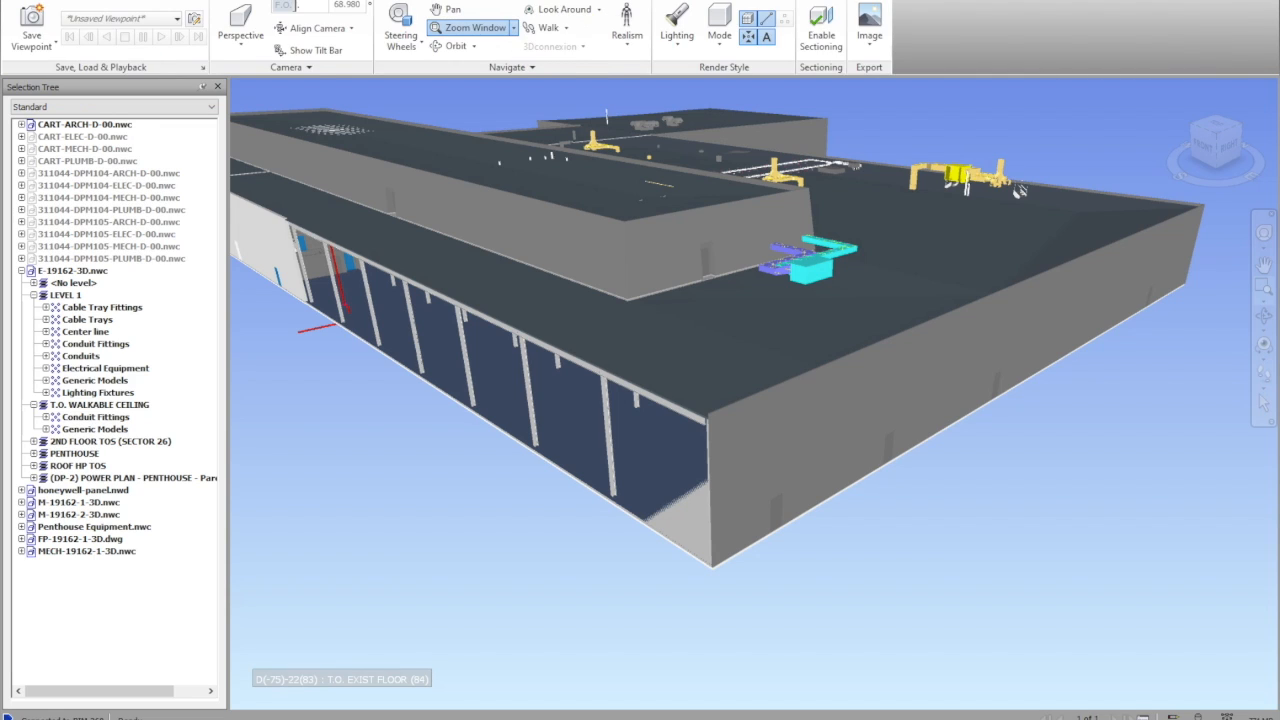
Show the Measure Tools details and take a point-to-point measurement behind the facade near the building's front corner.
click(40, 49)
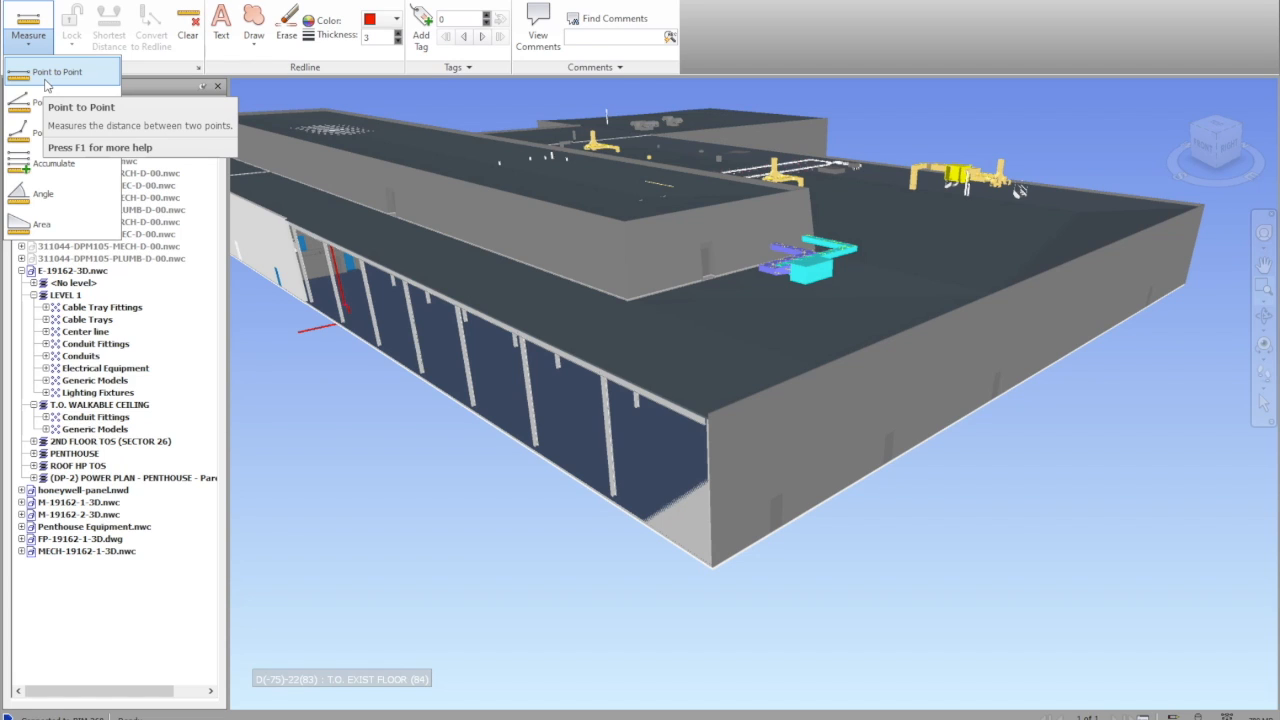
click(46, 80)
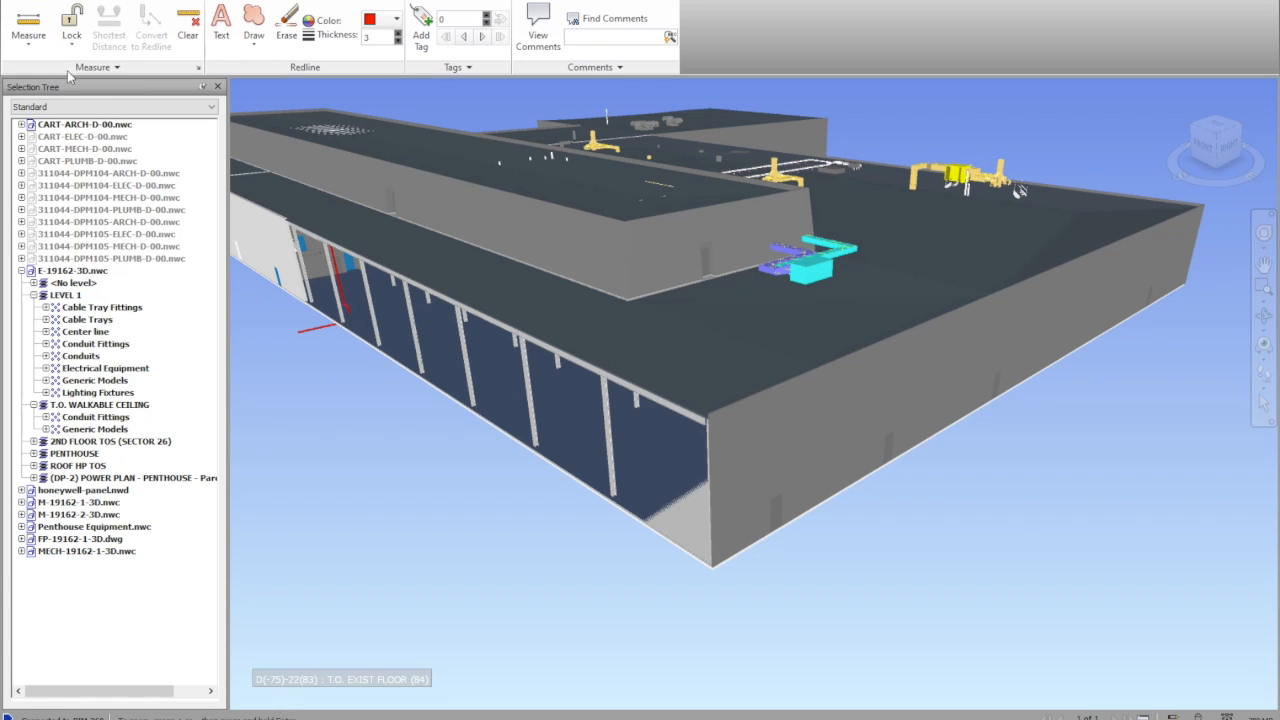
click(198, 67)
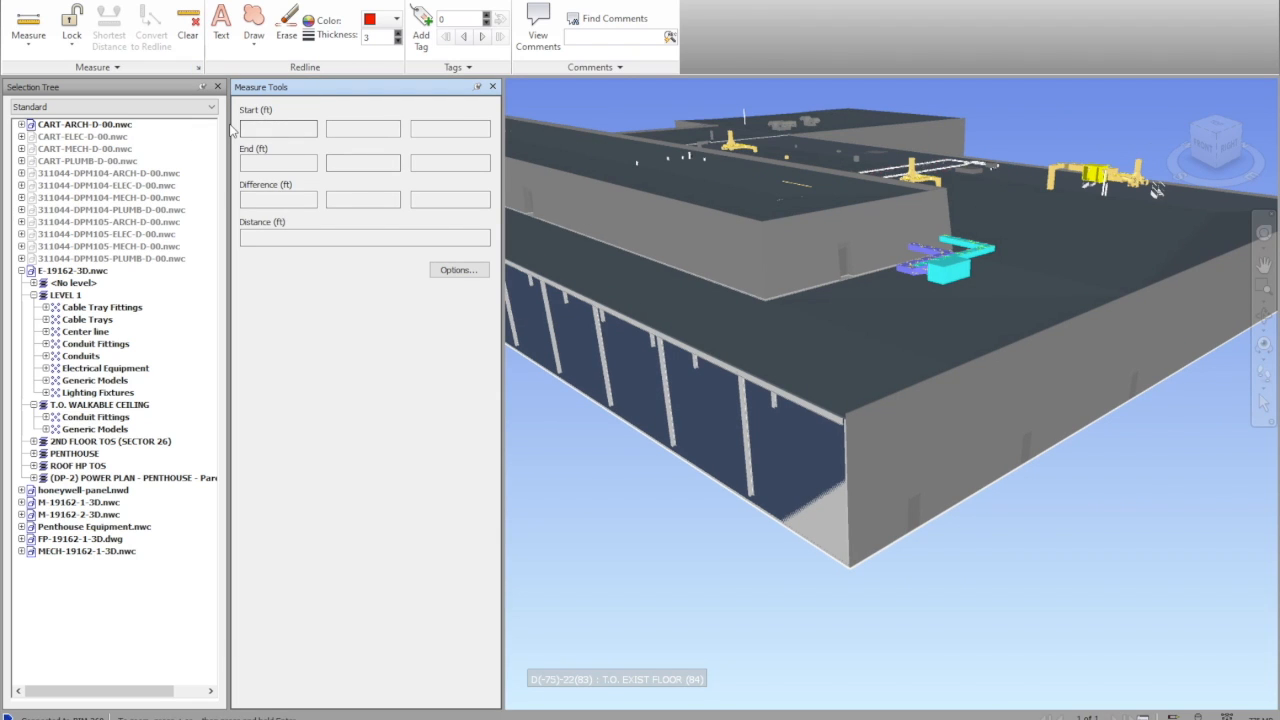
click(801, 506)
click(789, 458)
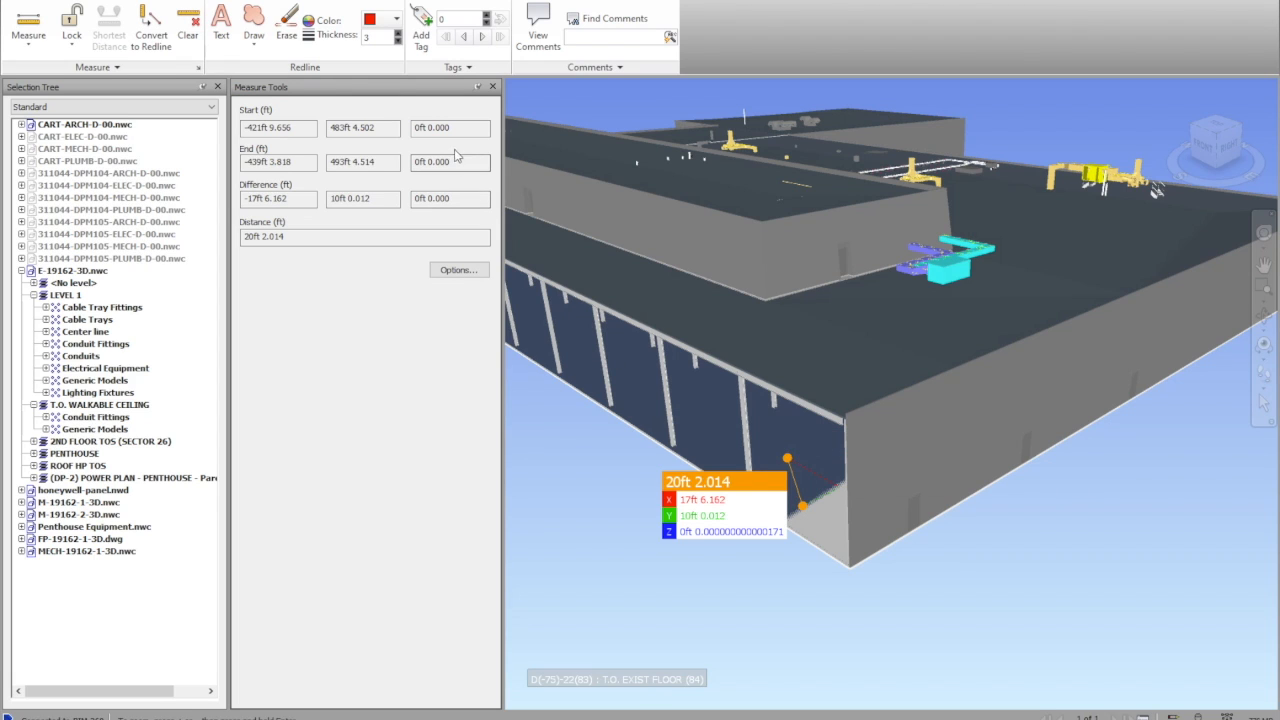
Measure between two points on the lower roof, and from the raised block's upper corner down to the lower roof.
click(761, 337)
click(843, 340)
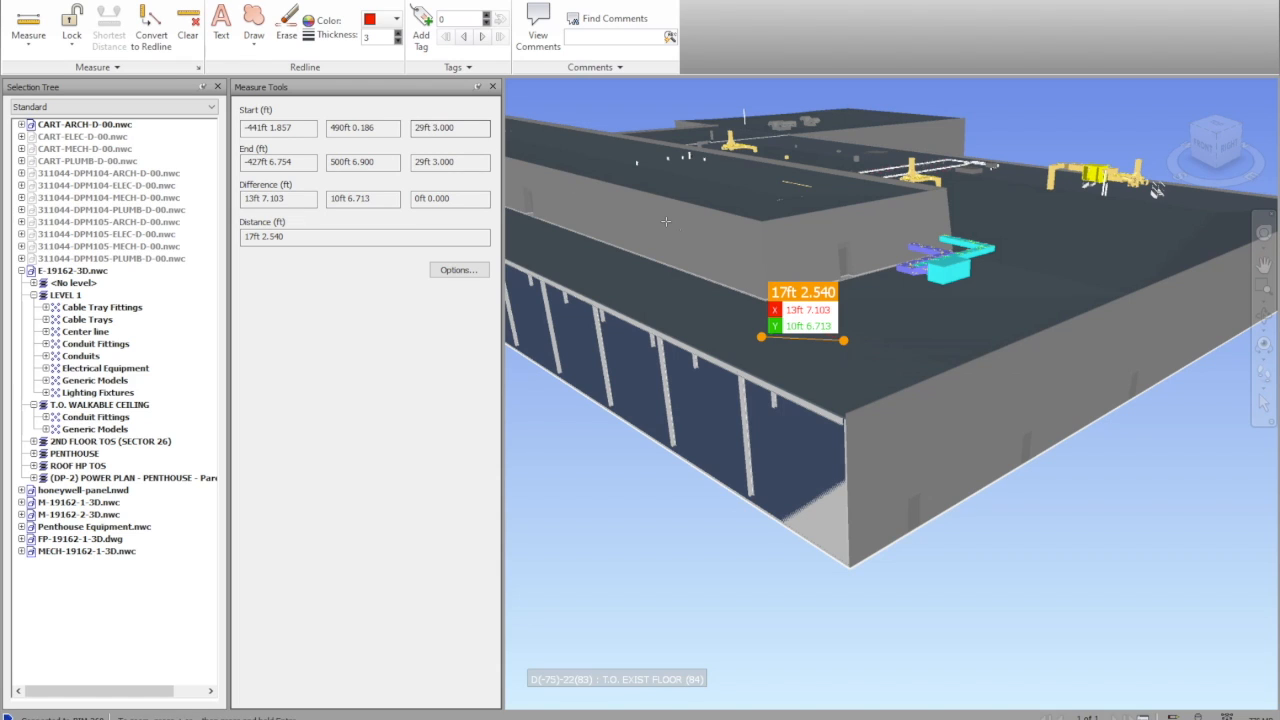
click(765, 224)
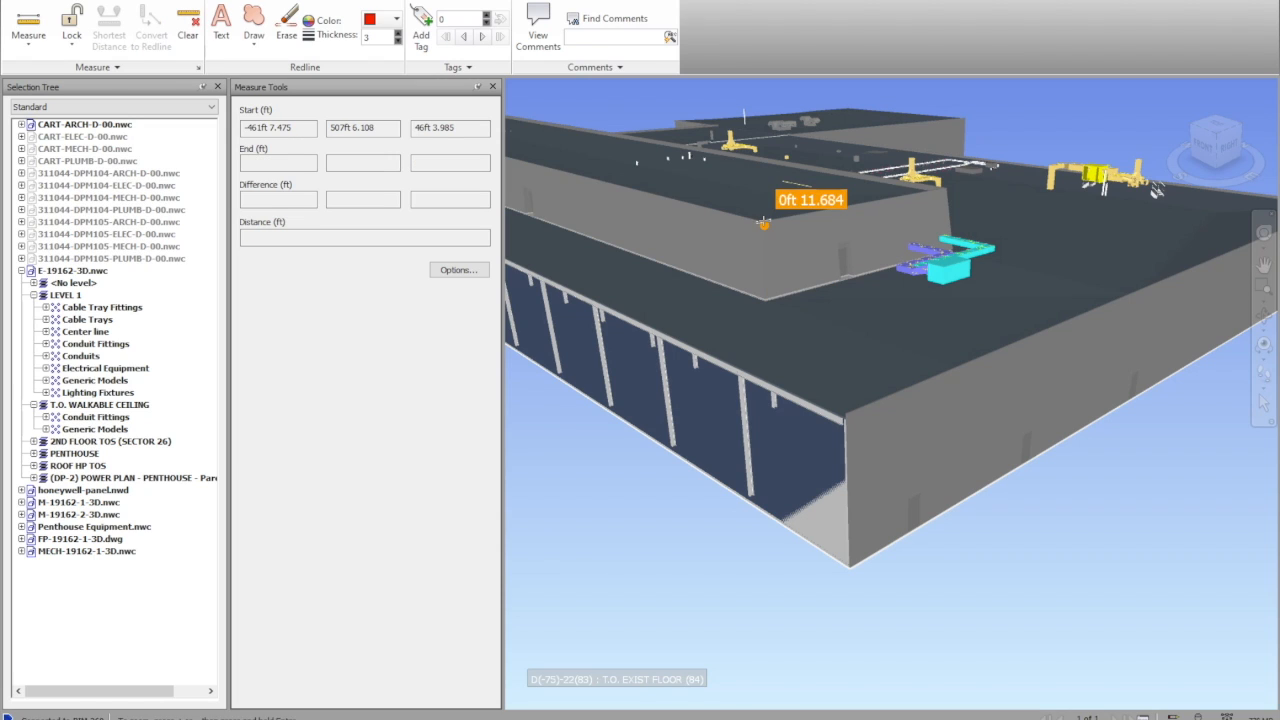
click(874, 332)
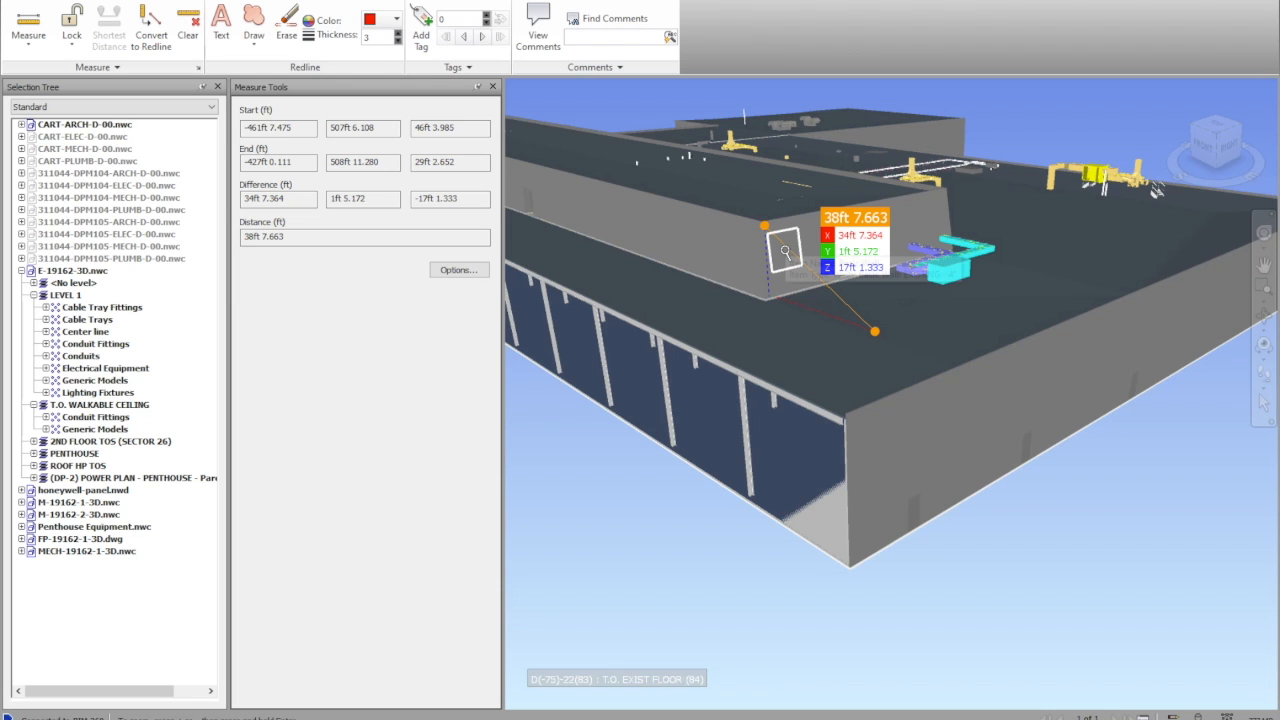
Take a point-to-point measurement across the lower roof in front of the raised block, closer to the near building corner.
shift+middle_drag(785, 248, 785, 250)
scroll(785, 248, up, 2)
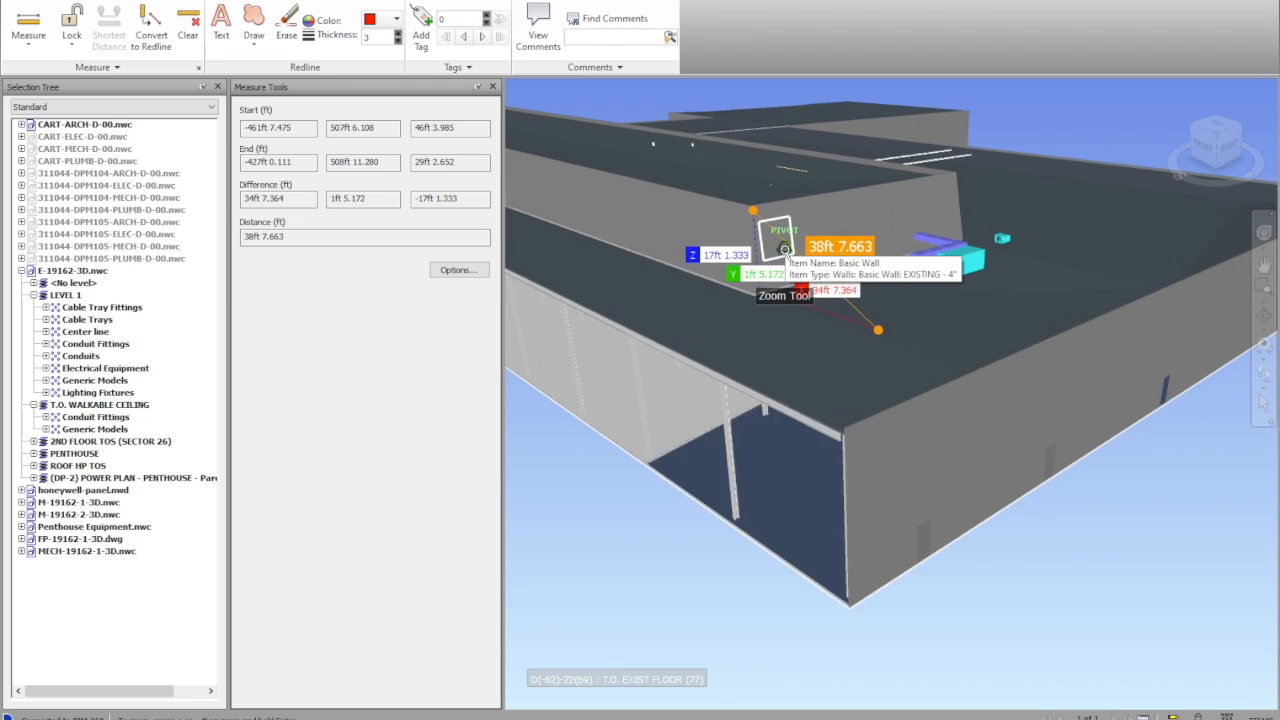
scroll(785, 248, up, 1)
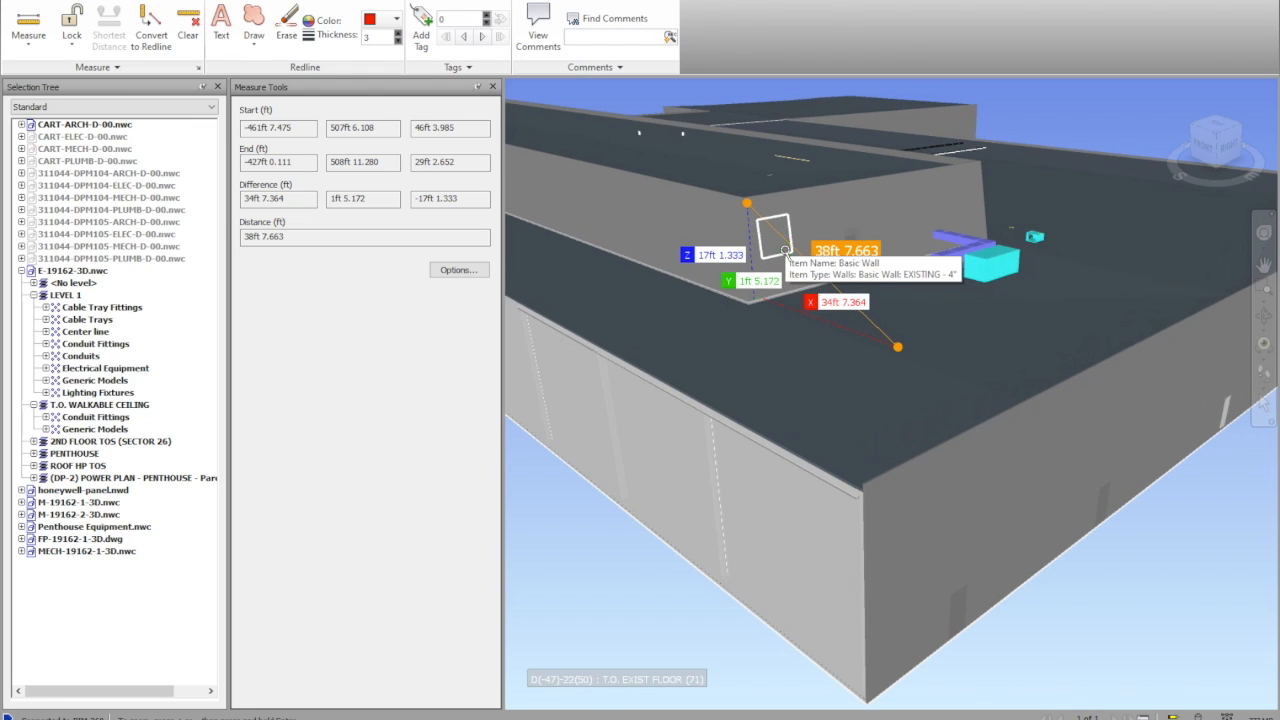
scroll(785, 248, up, 2)
scroll(785, 248, up, 3)
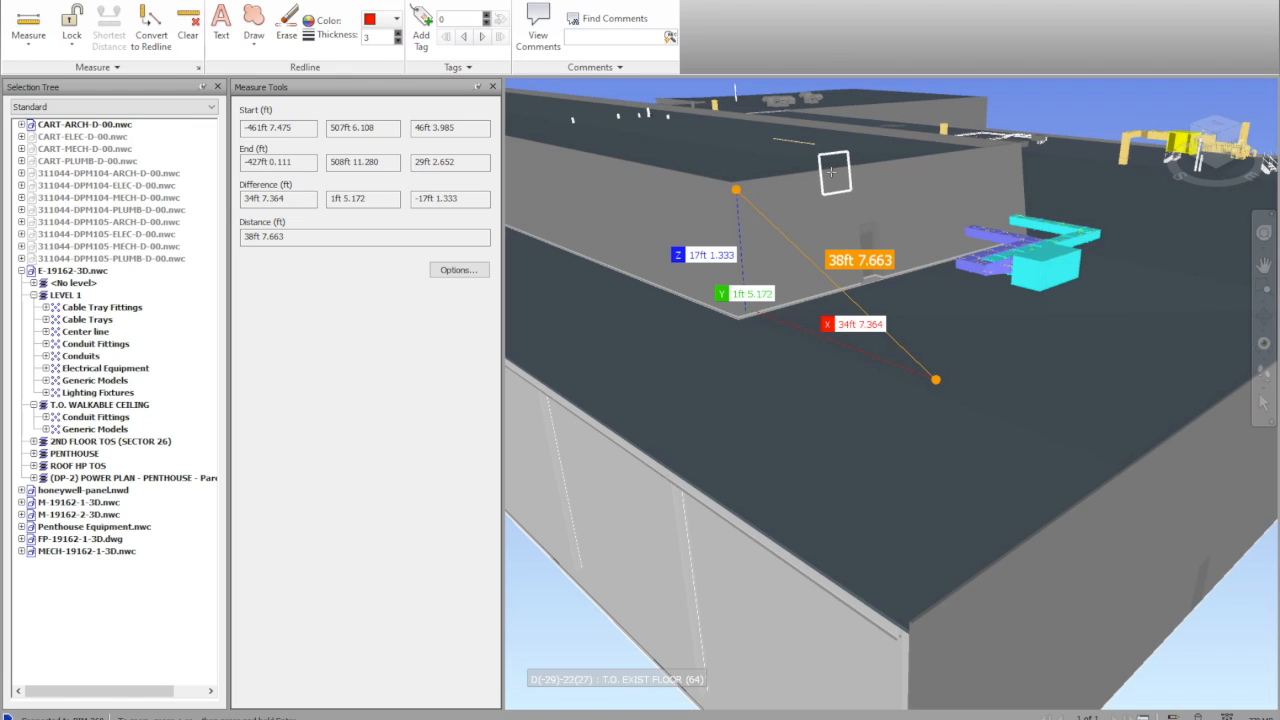
click(829, 460)
click(975, 392)
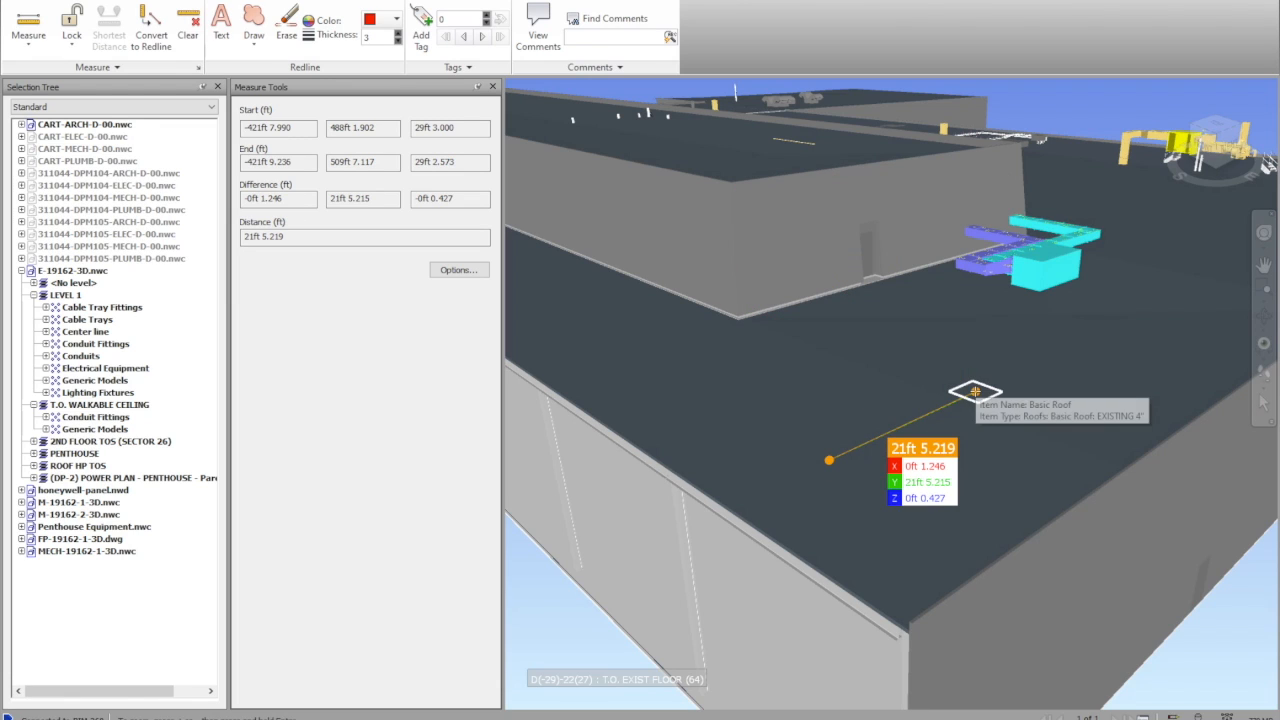
Lock measuring to Perpendicular and measure from a point on the lower roof beside the raised block's long wall.
click(72, 48)
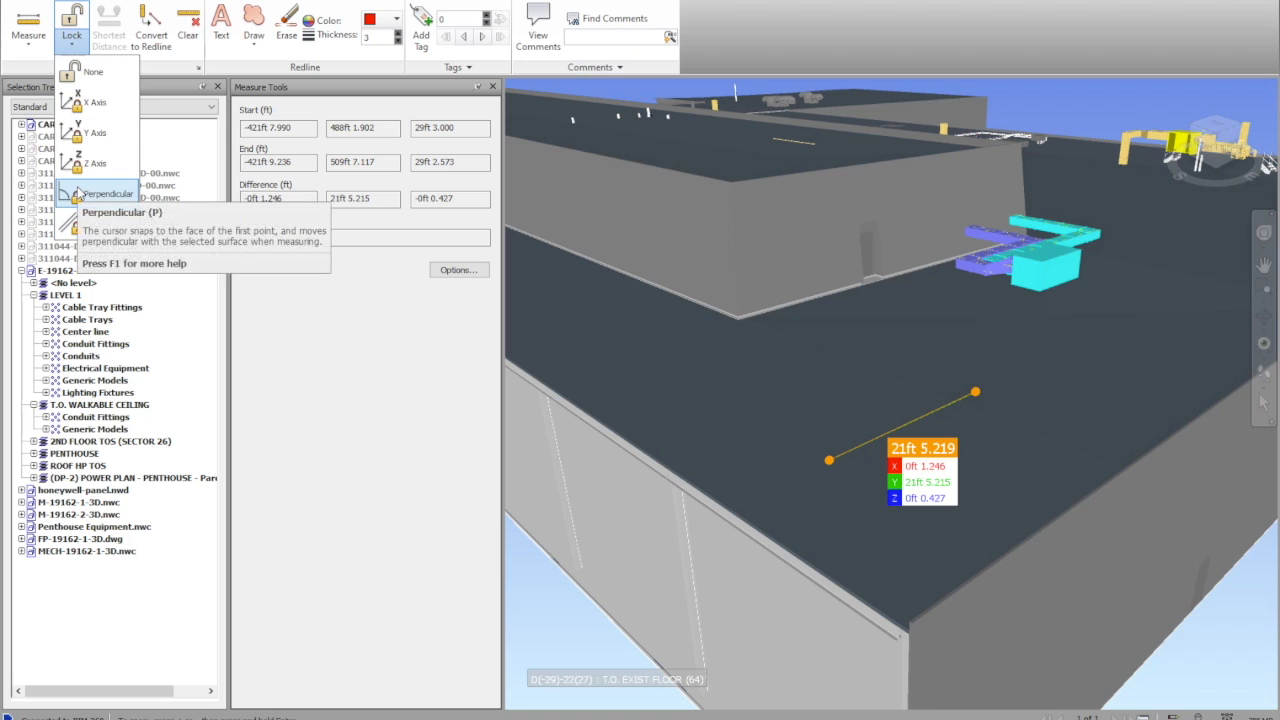
click(100, 194)
right_click(633, 210)
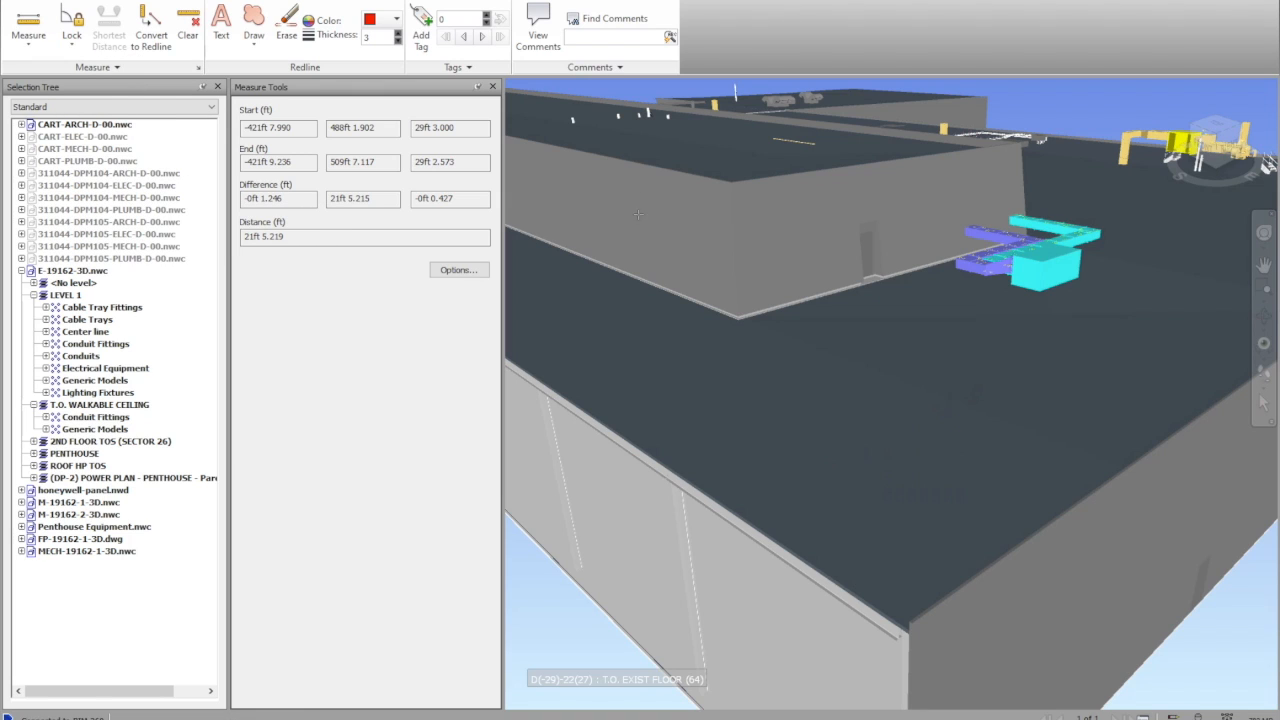
click(550, 312)
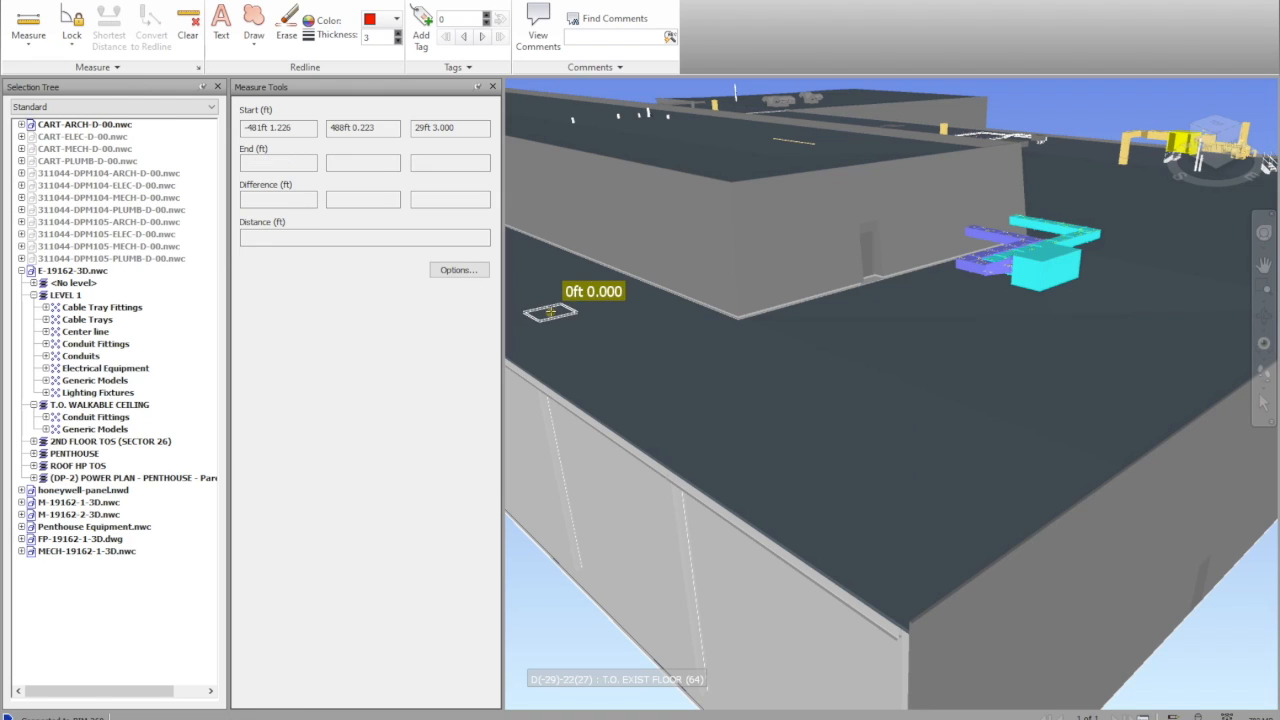
click(663, 232)
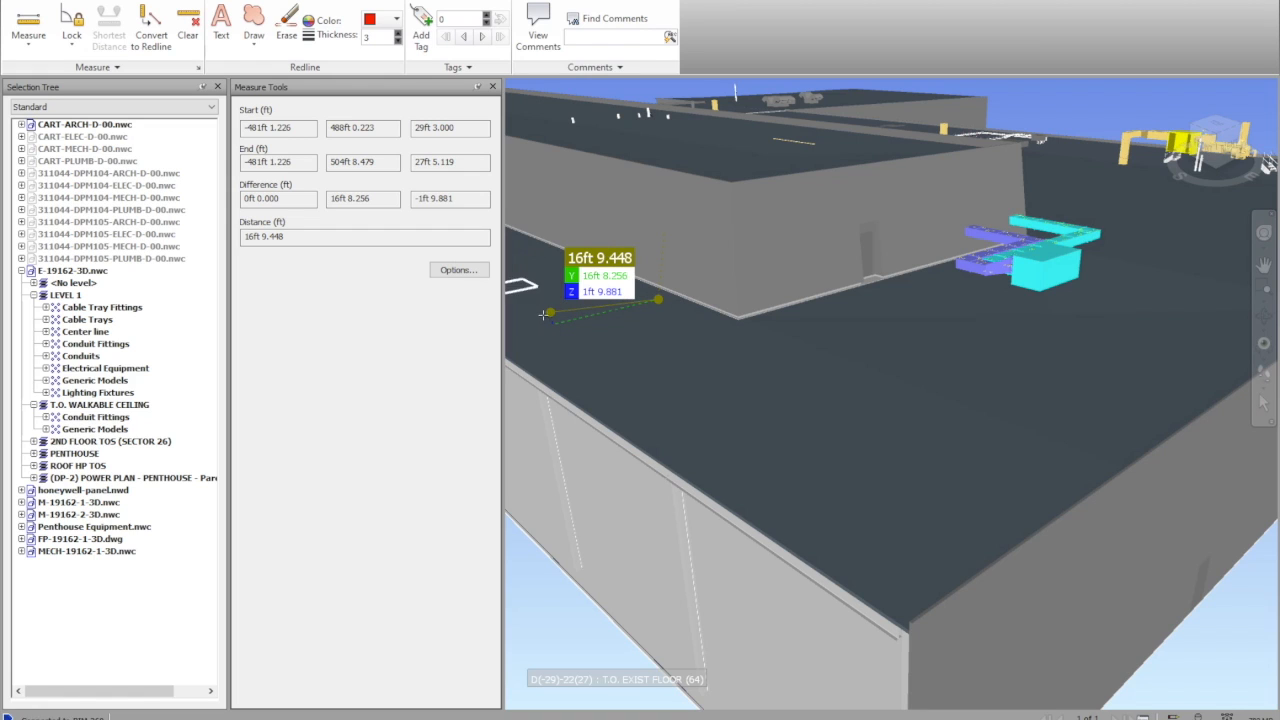
scroll(540, 341, up, 3)
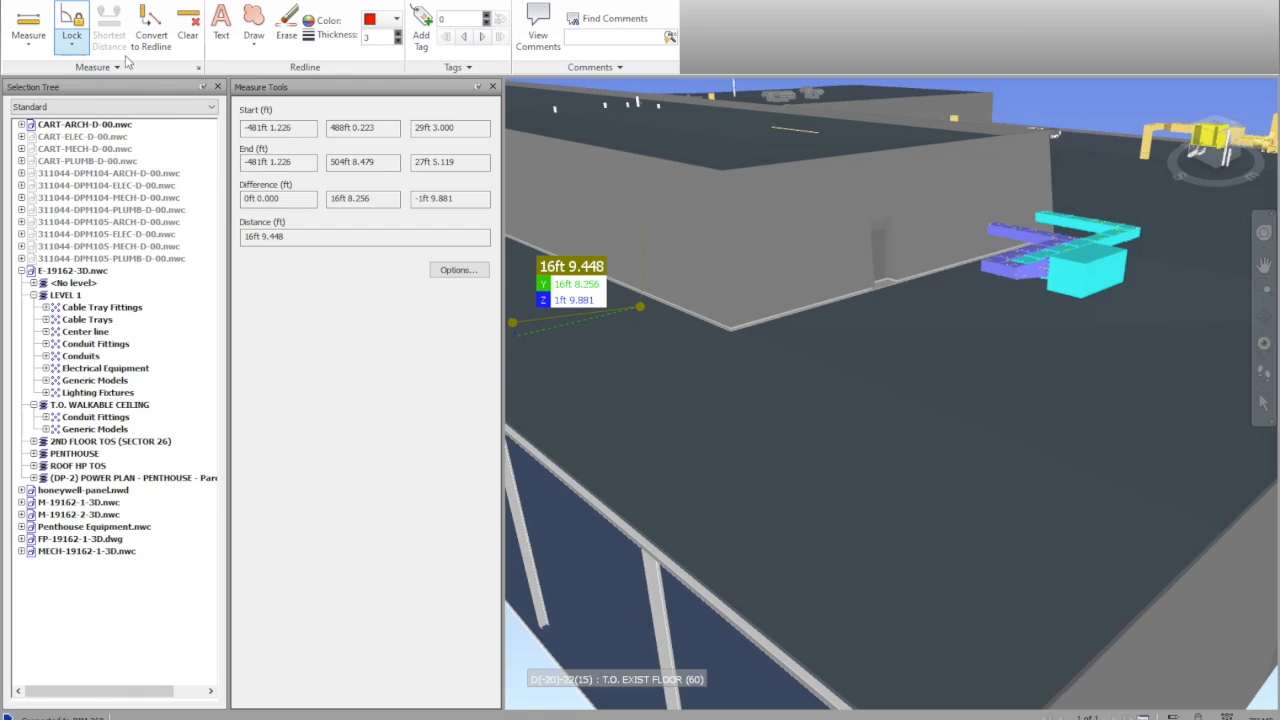
Hide the Measure Tools details and take a perpendicular-locked measurement starting at the raised block's upper corner.
click(492, 87)
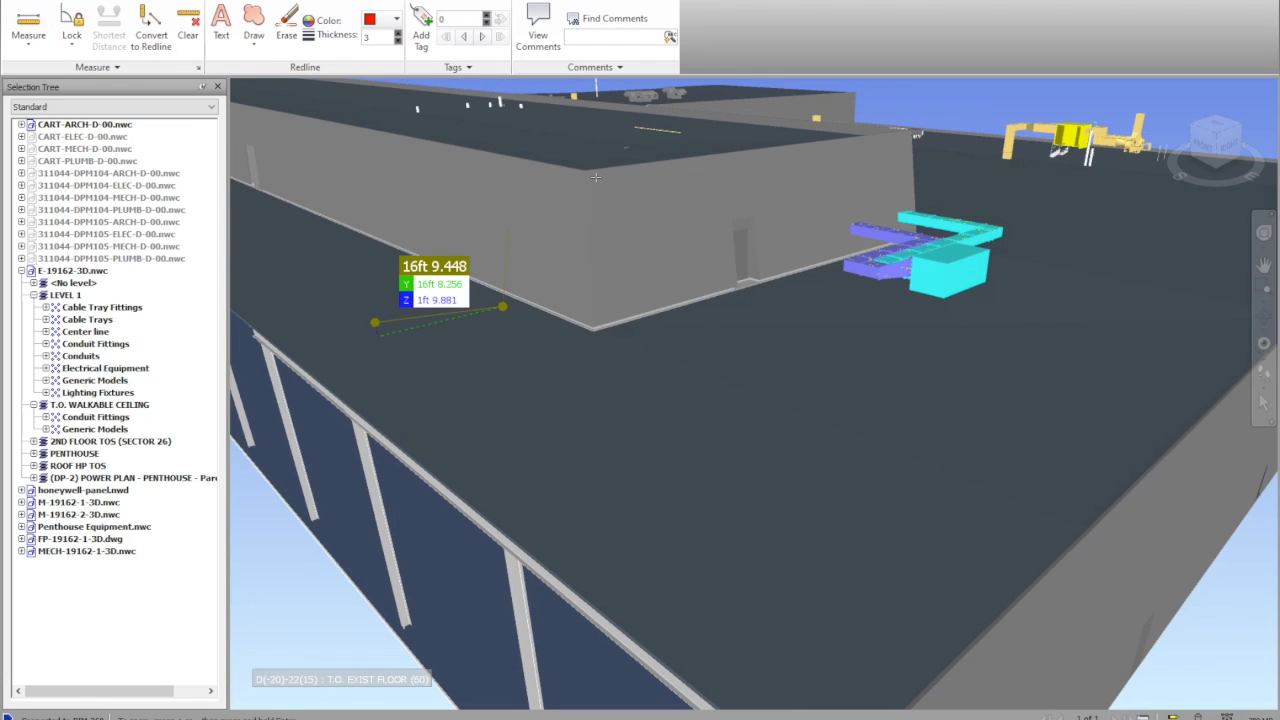
click(599, 179)
click(838, 394)
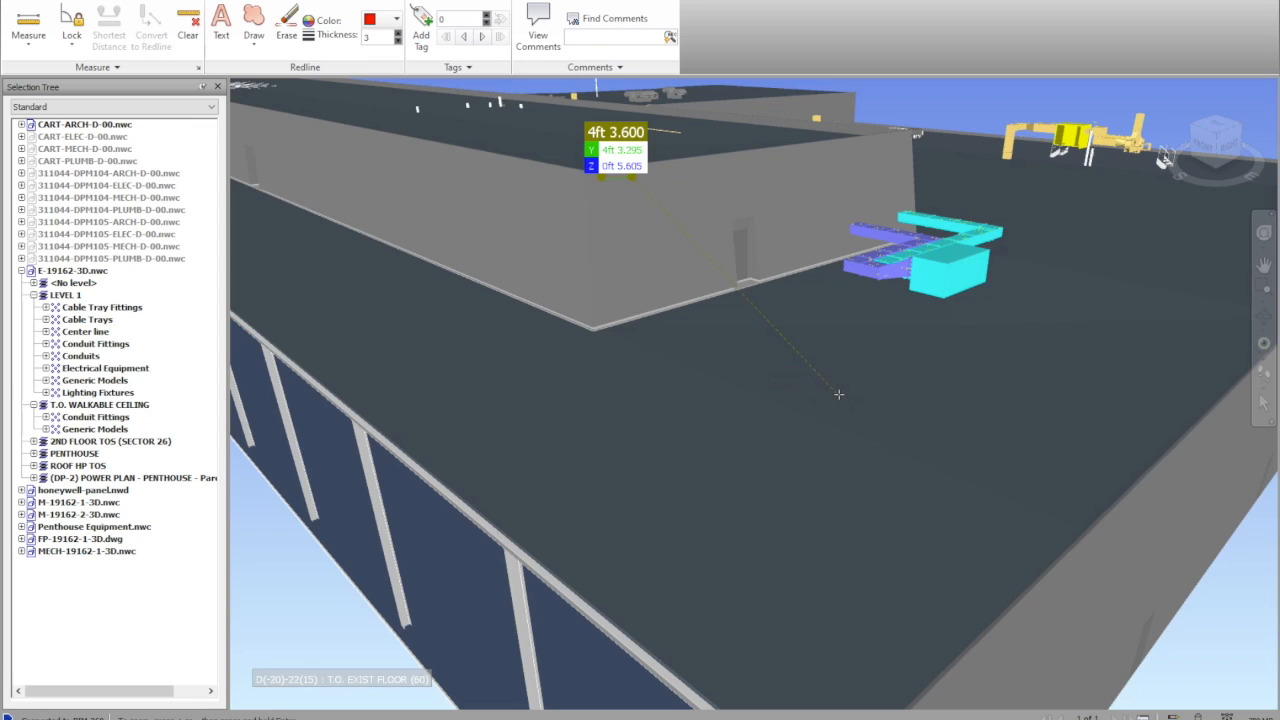
Reset the measurement lock to None and check the last measurement in the Measure Tools details before closing them.
click(72, 40)
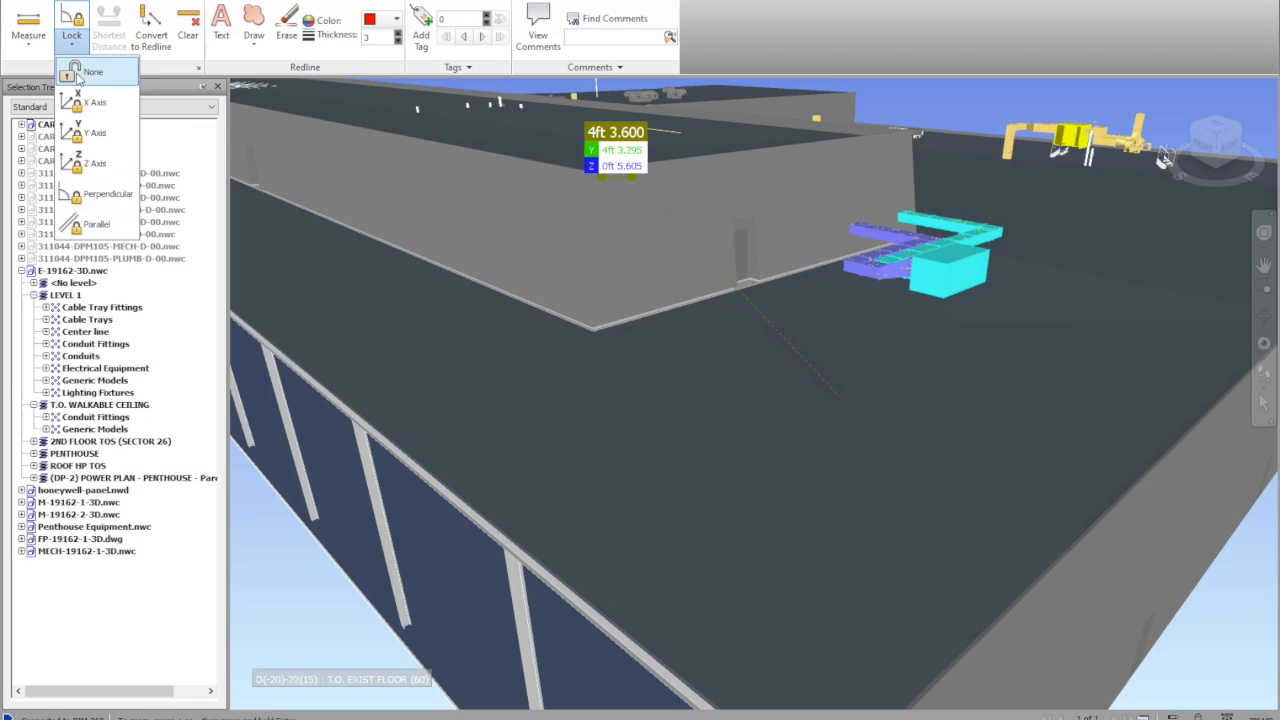
click(80, 70)
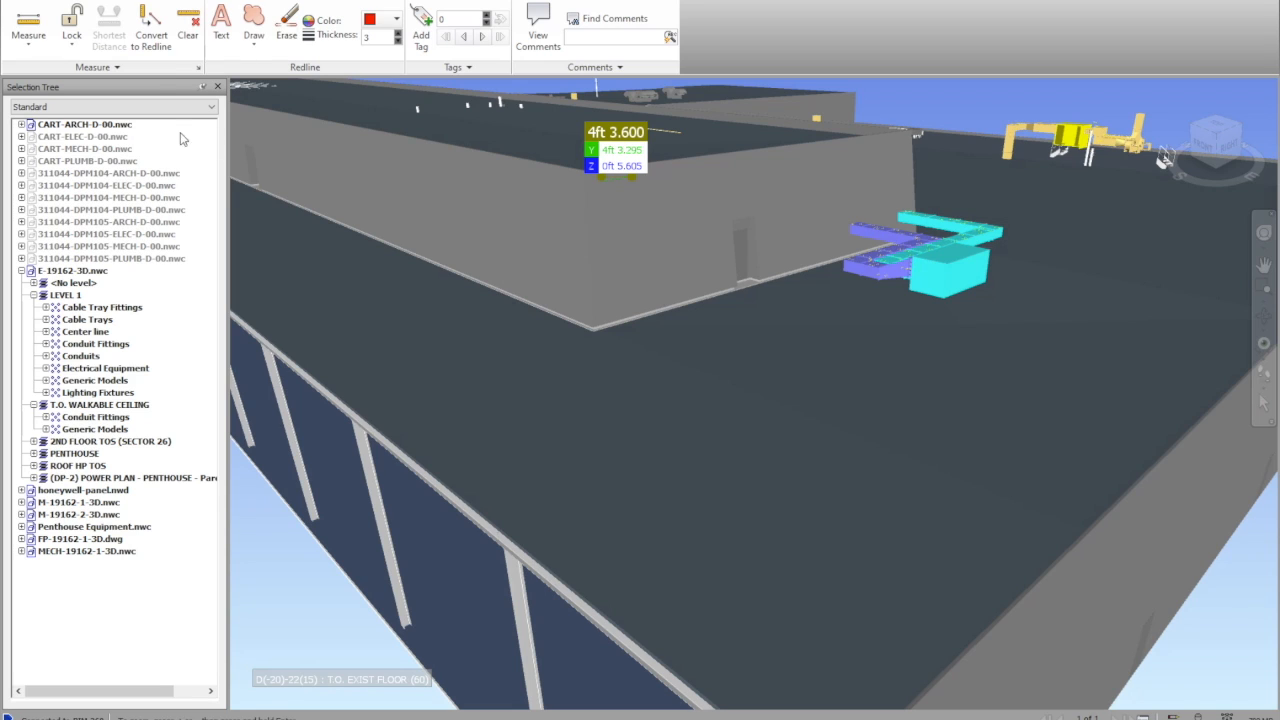
click(27, 52)
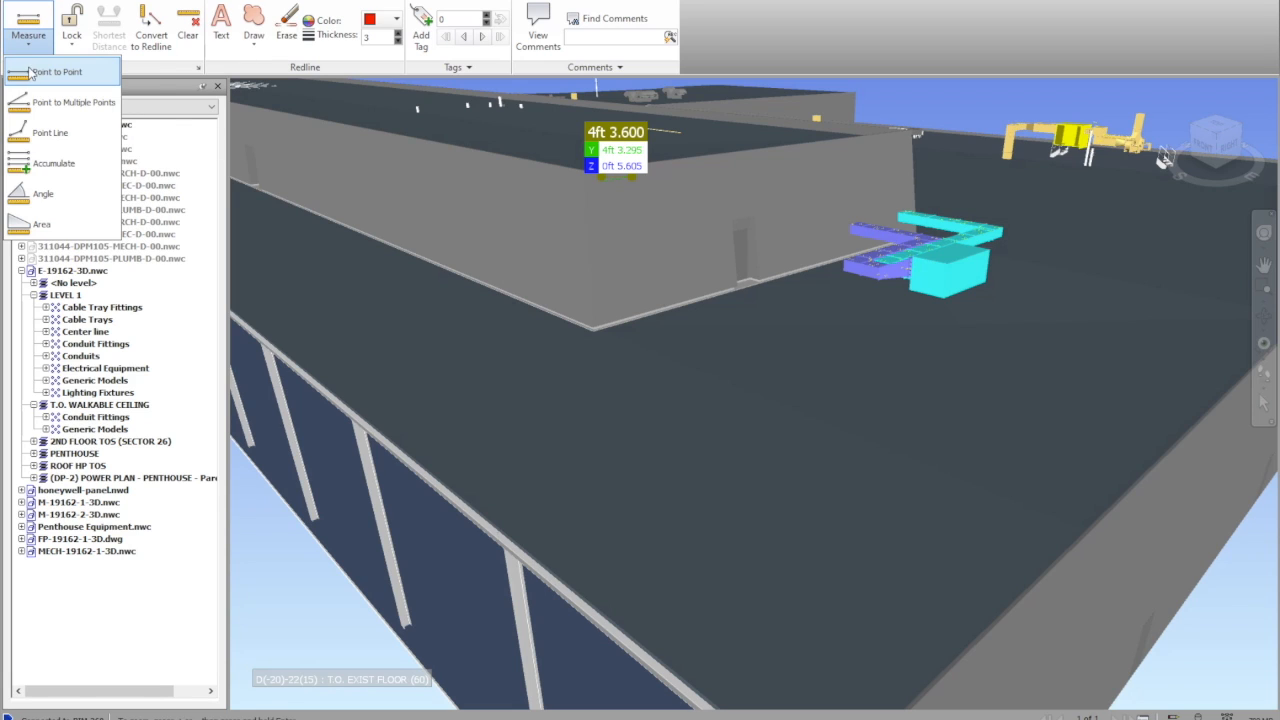
click(198, 67)
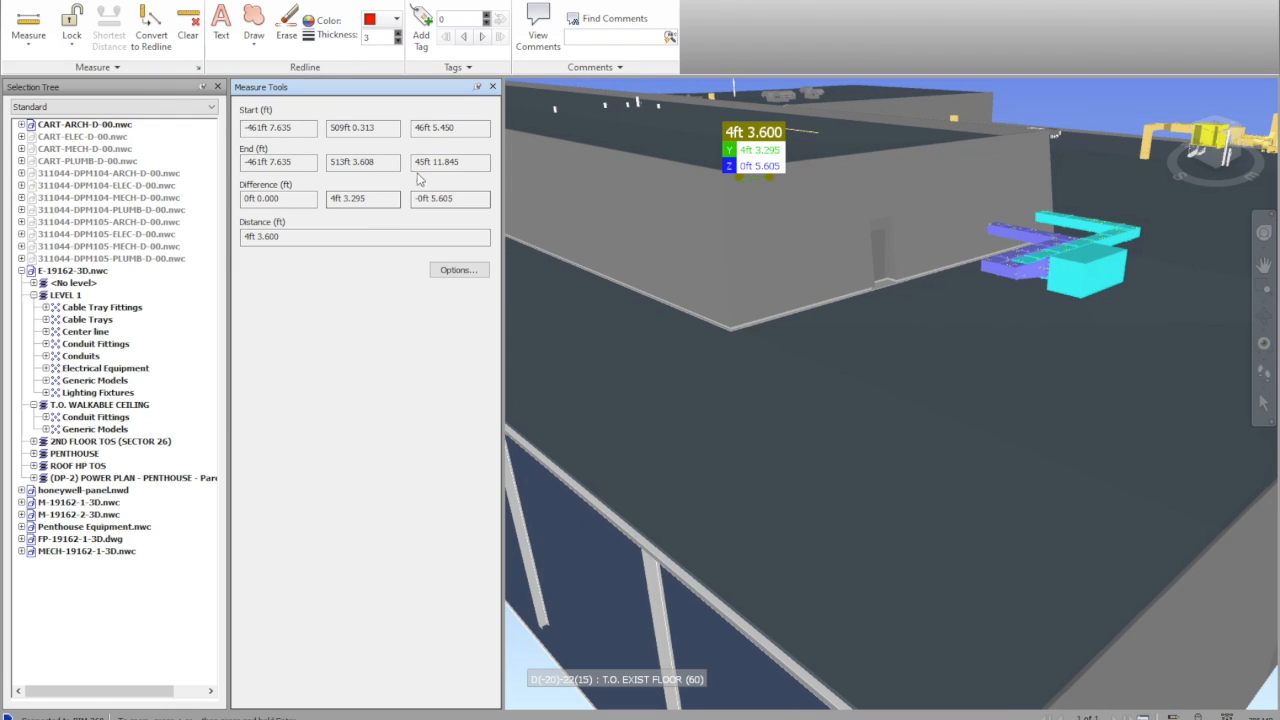
click(492, 88)
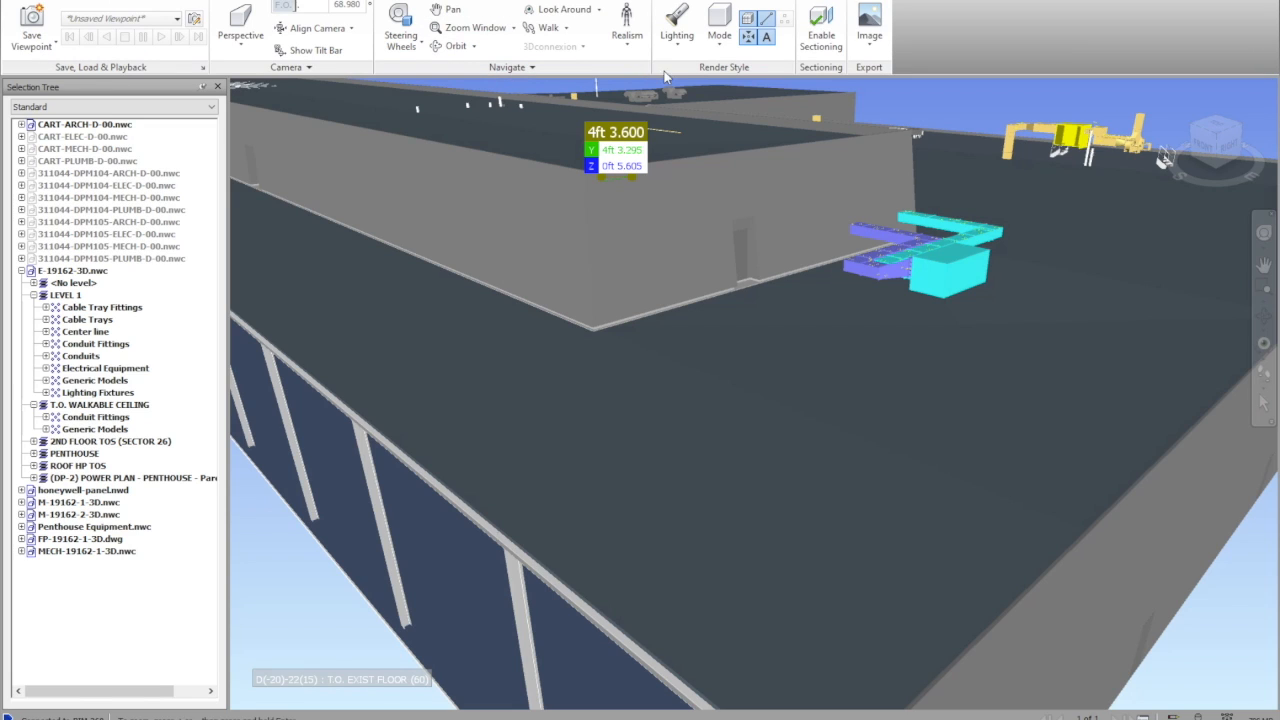
Enable sectioning, review the section plane alignment options, and toggle sectioning off and on again.
click(828, 35)
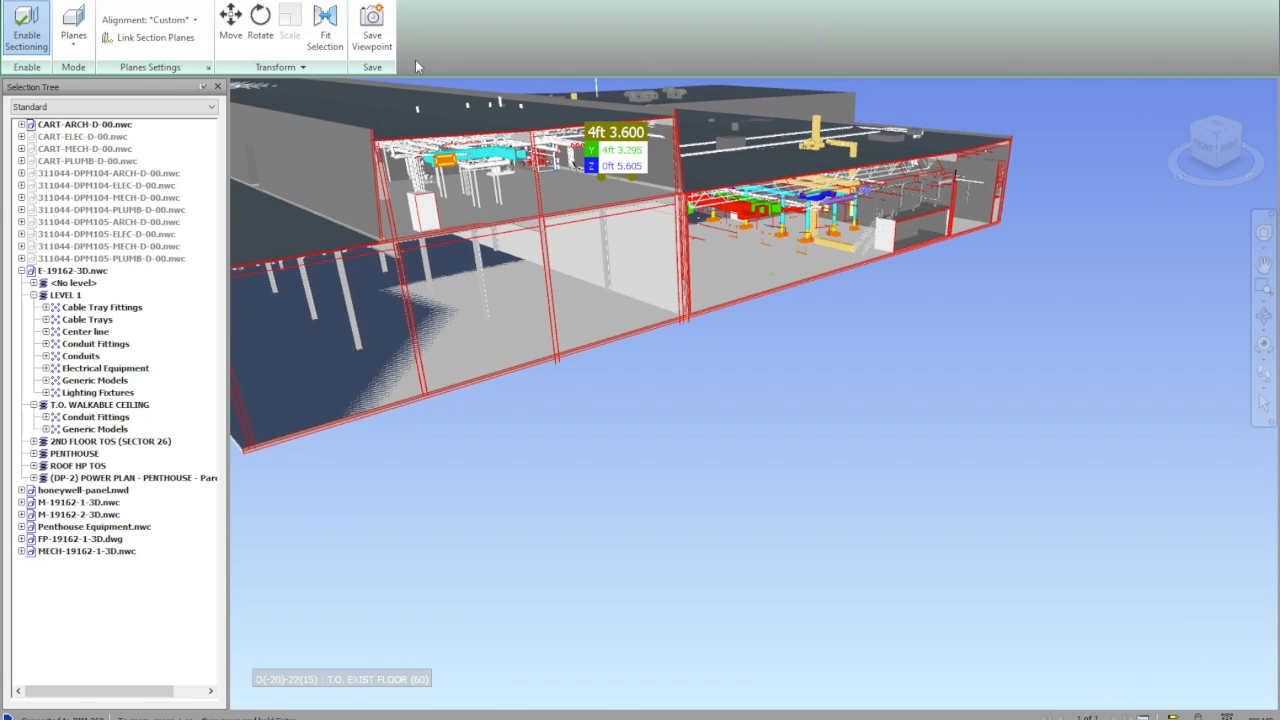
click(184, 20)
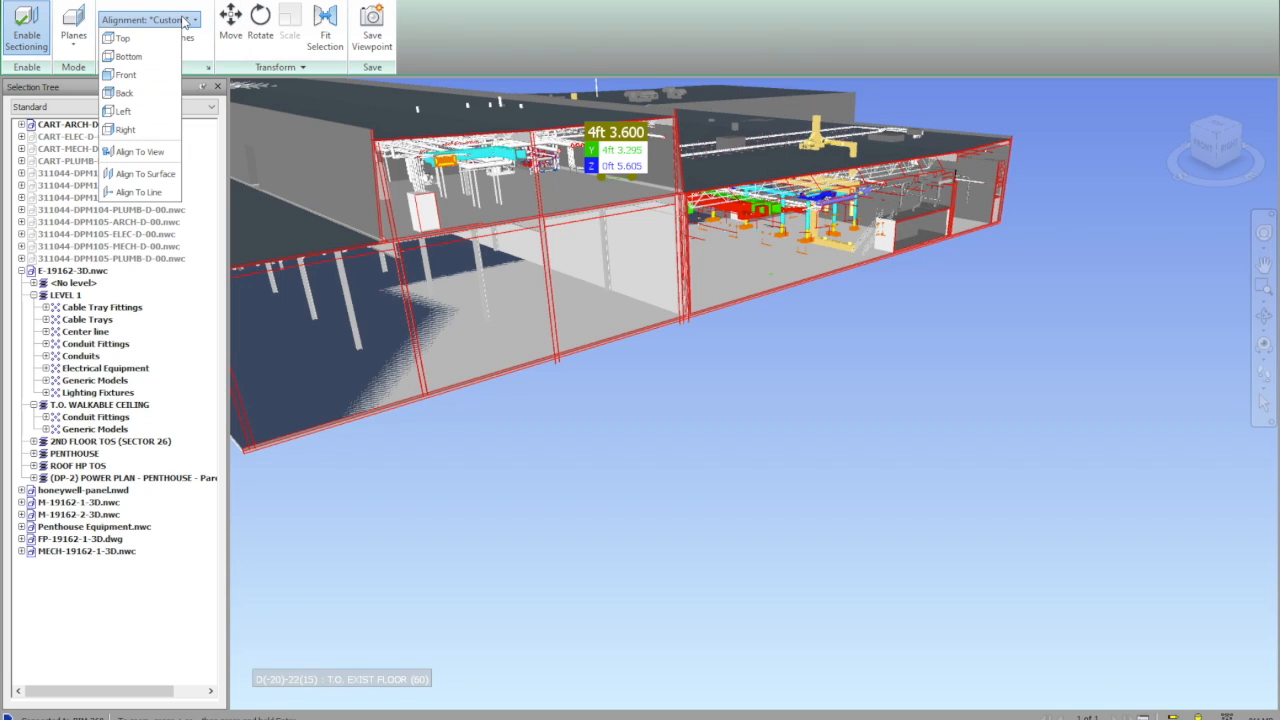
click(187, 18)
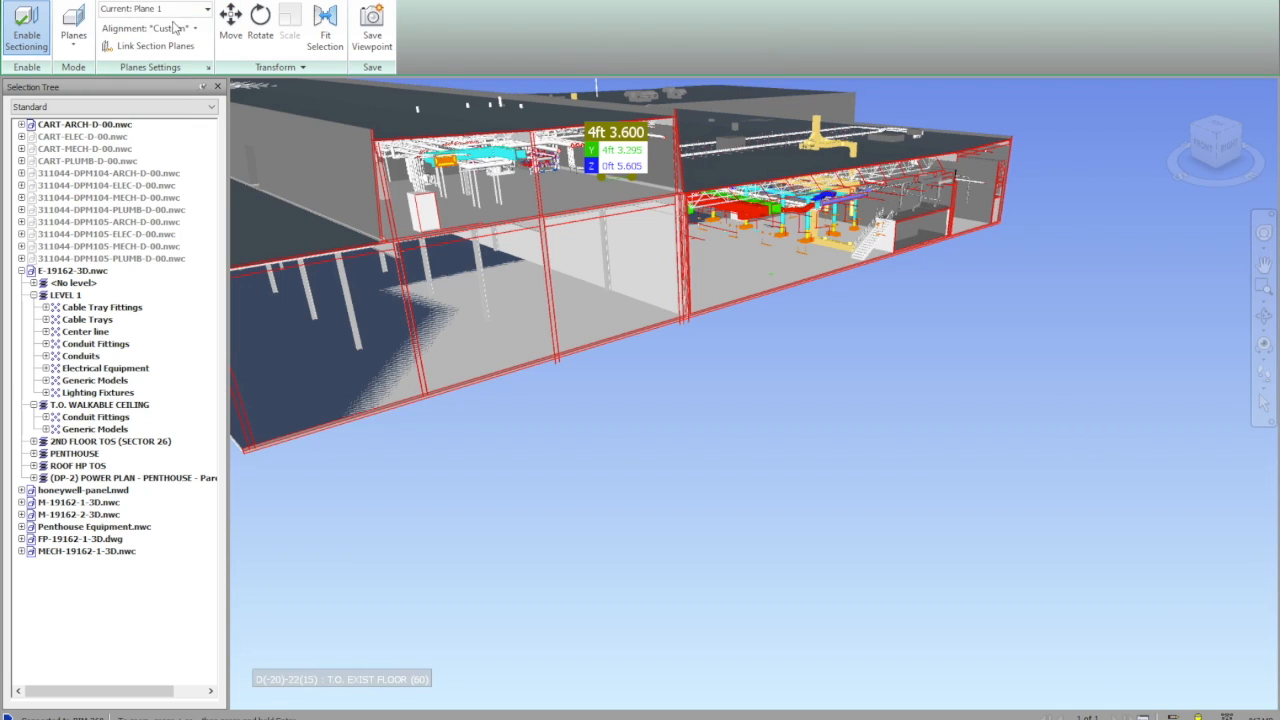
click(194, 30)
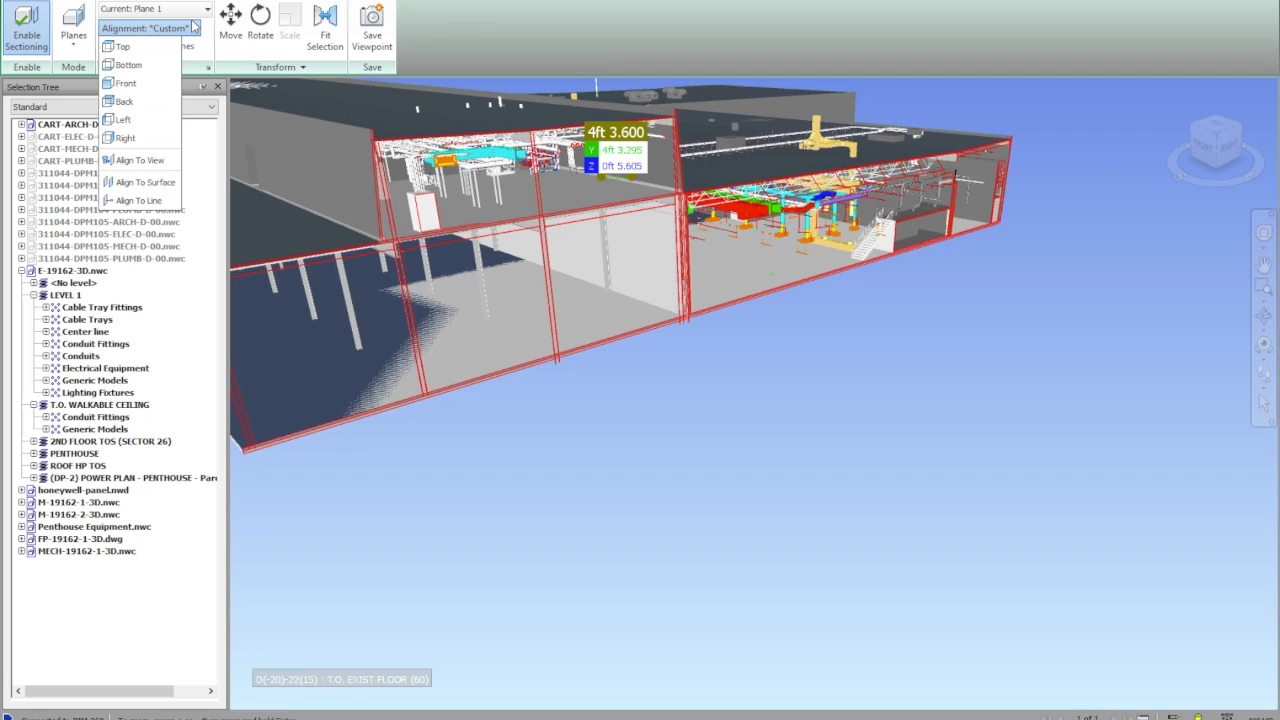
click(27, 38)
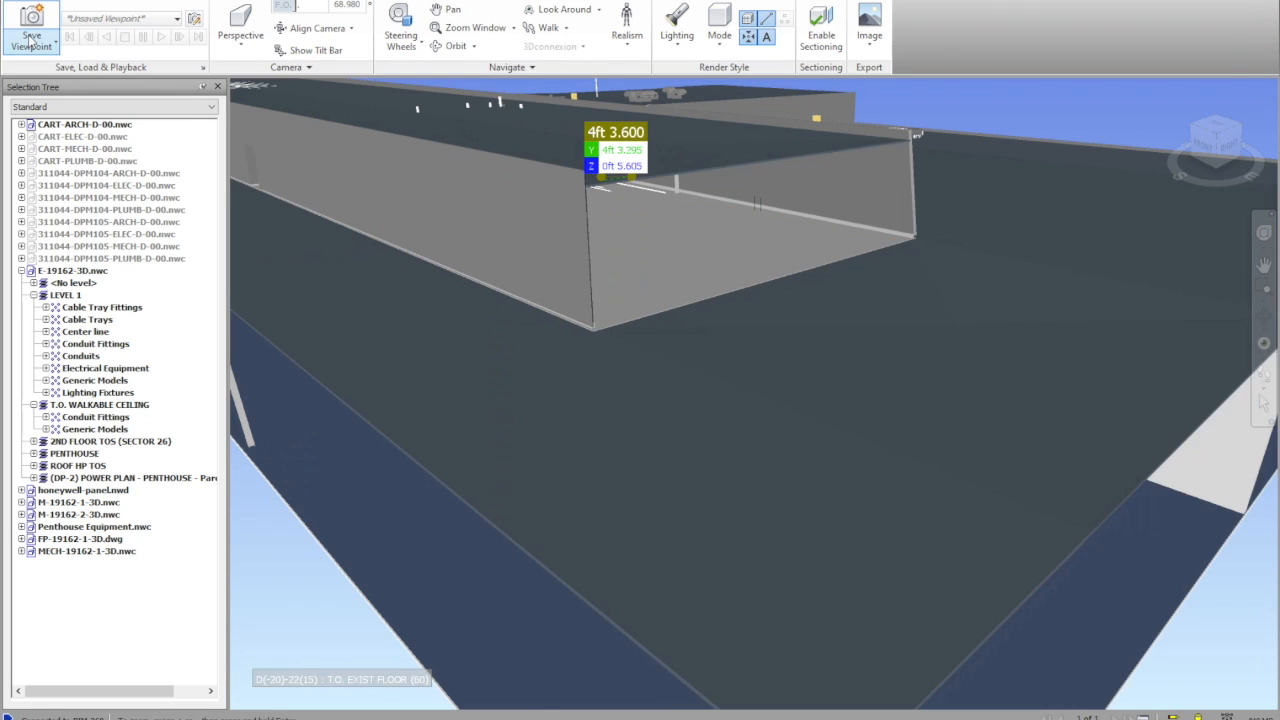
click(821, 38)
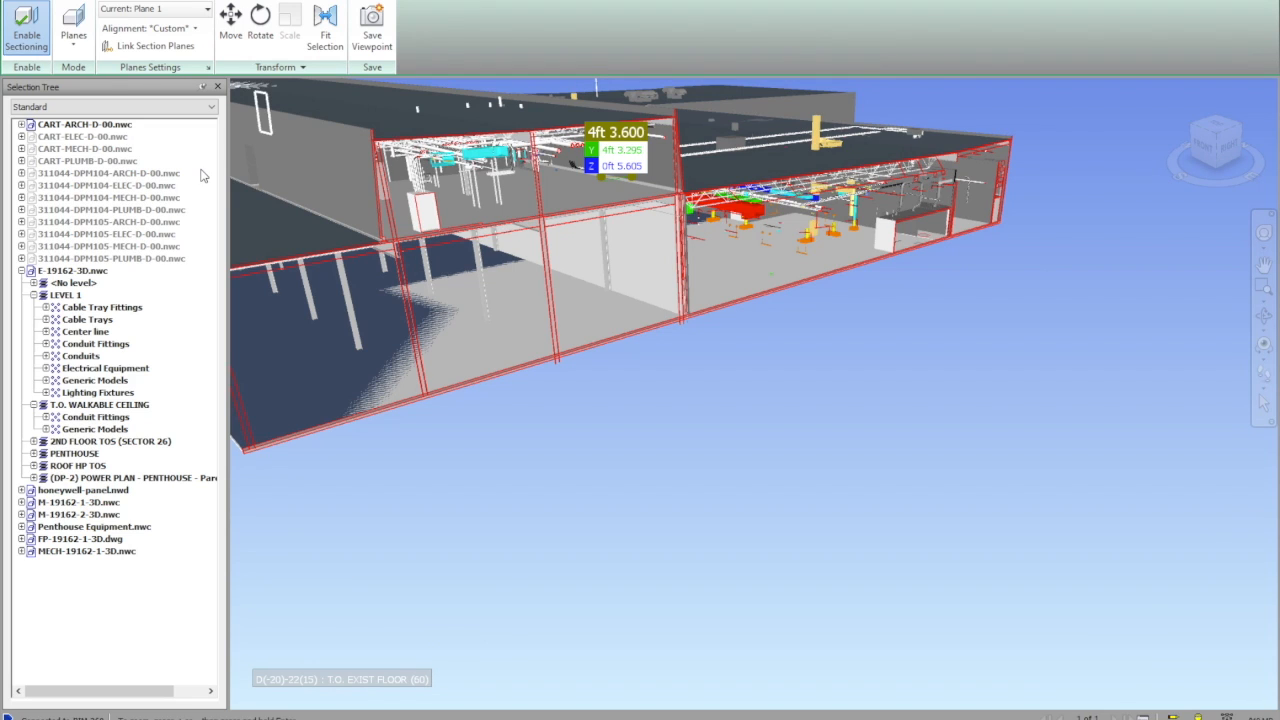
Turn off section Plane 1 so the uncut building is displayed with sectioning still enabled.
click(176, 10)
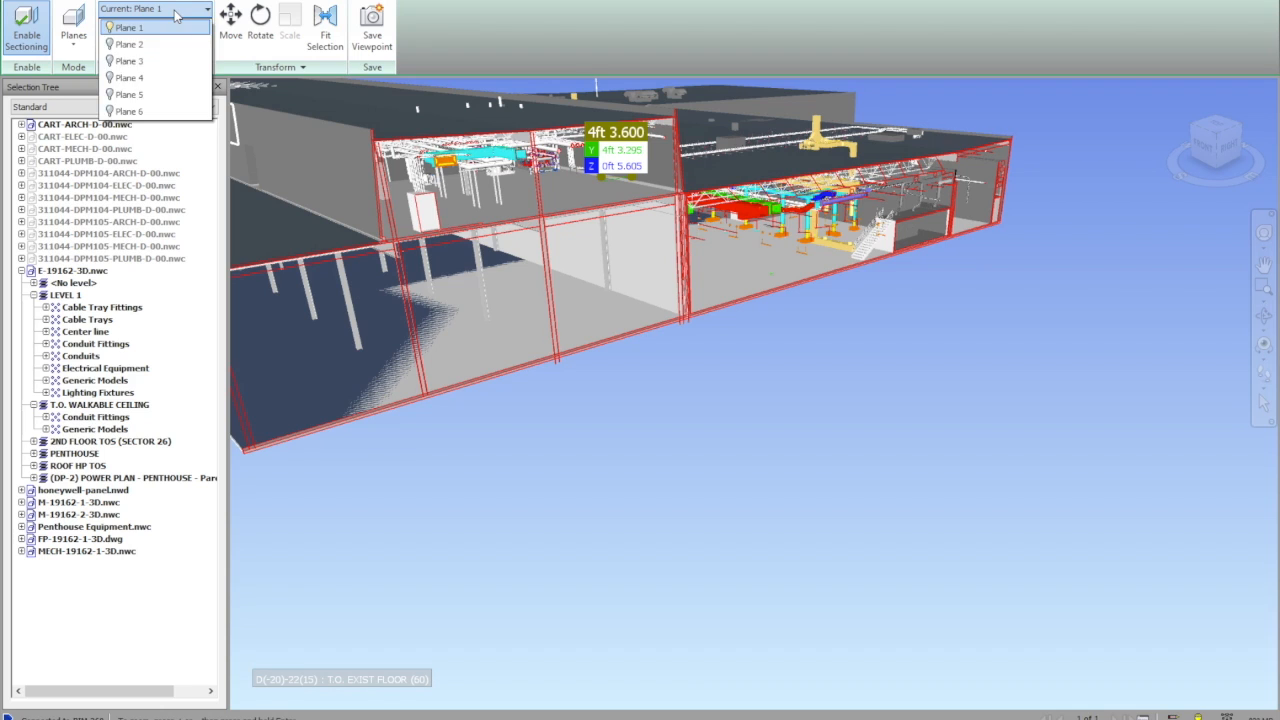
click(176, 10)
click(170, 10)
click(108, 27)
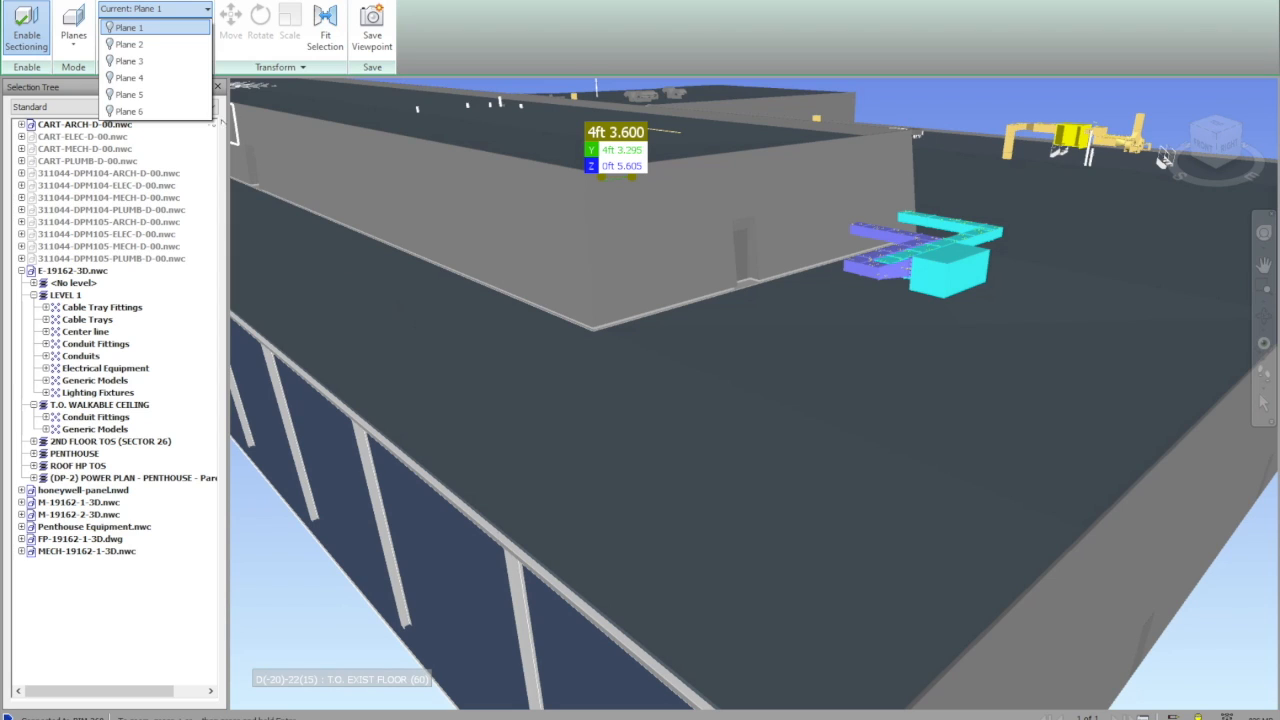
click(237, 70)
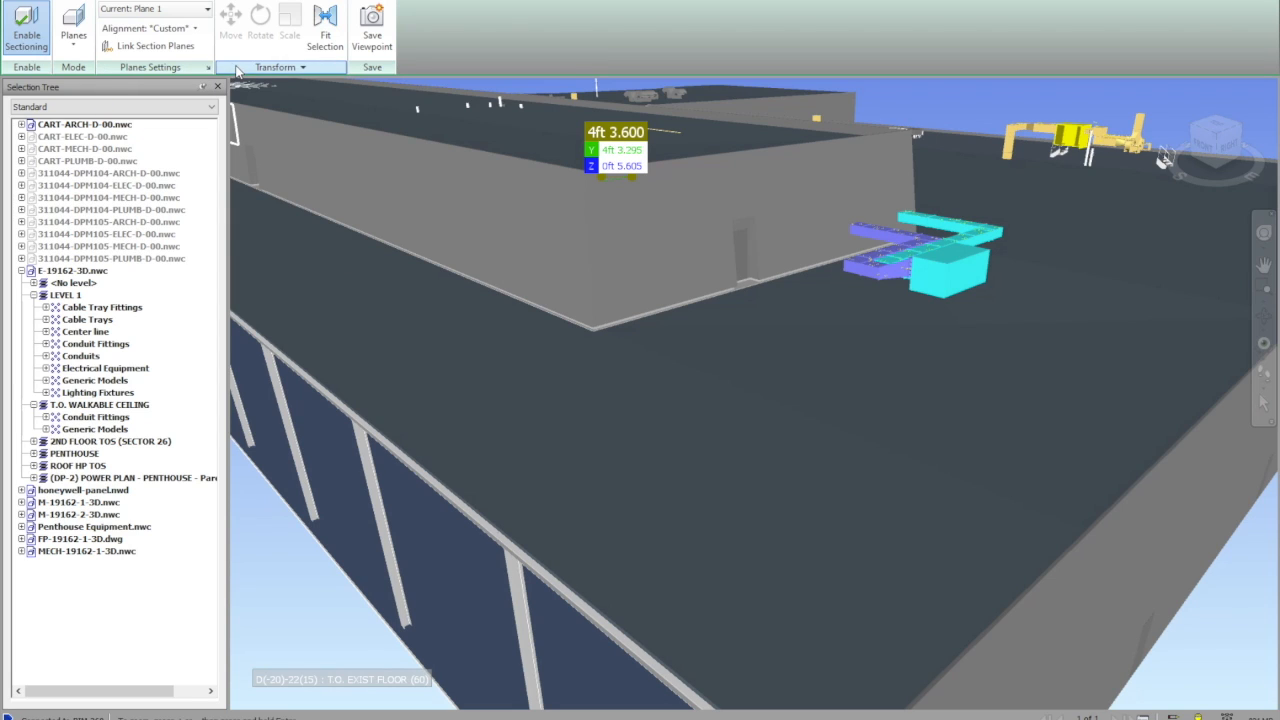
Align section Plane 1 to the surface of the raised block's long wall and turn the plane on.
click(138, 30)
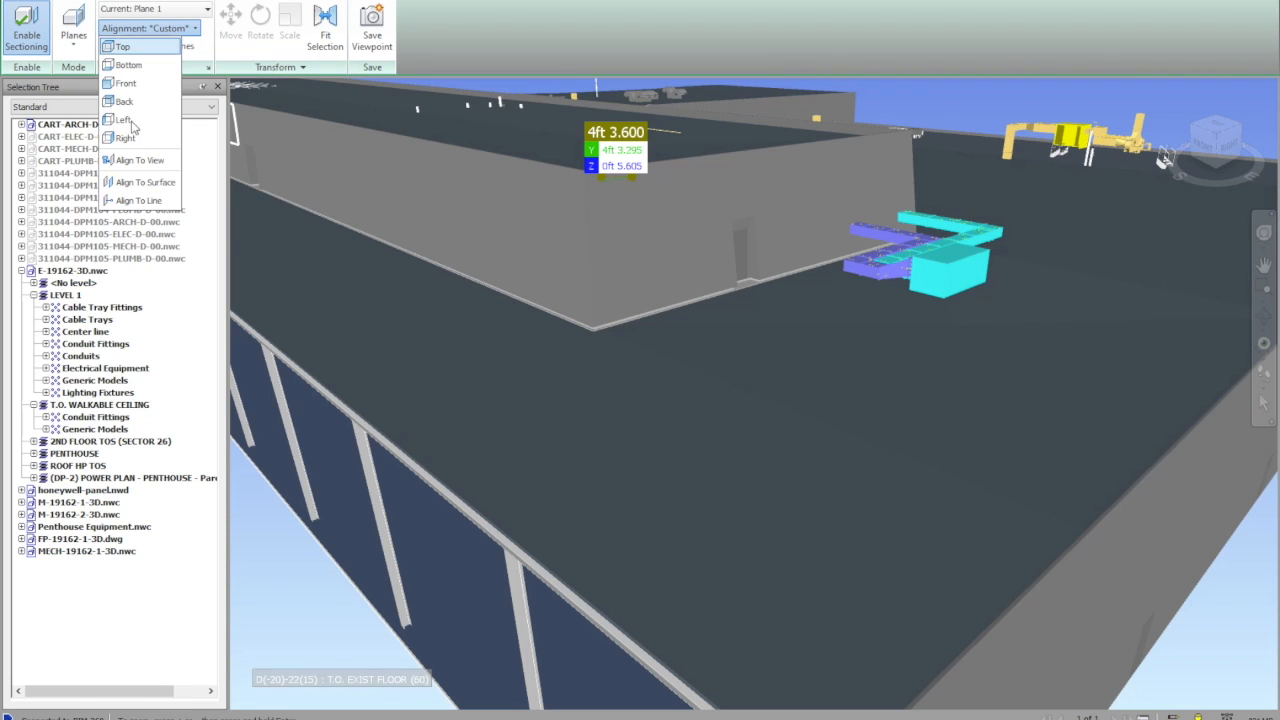
click(145, 183)
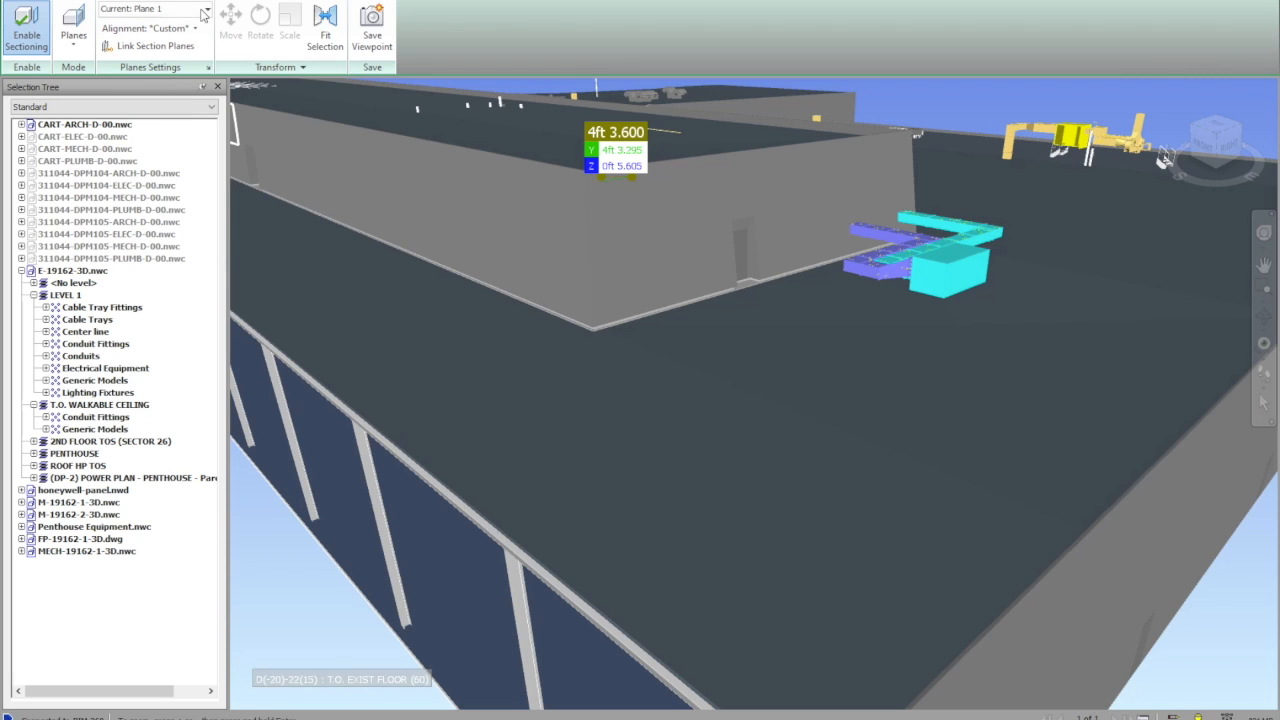
click(437, 188)
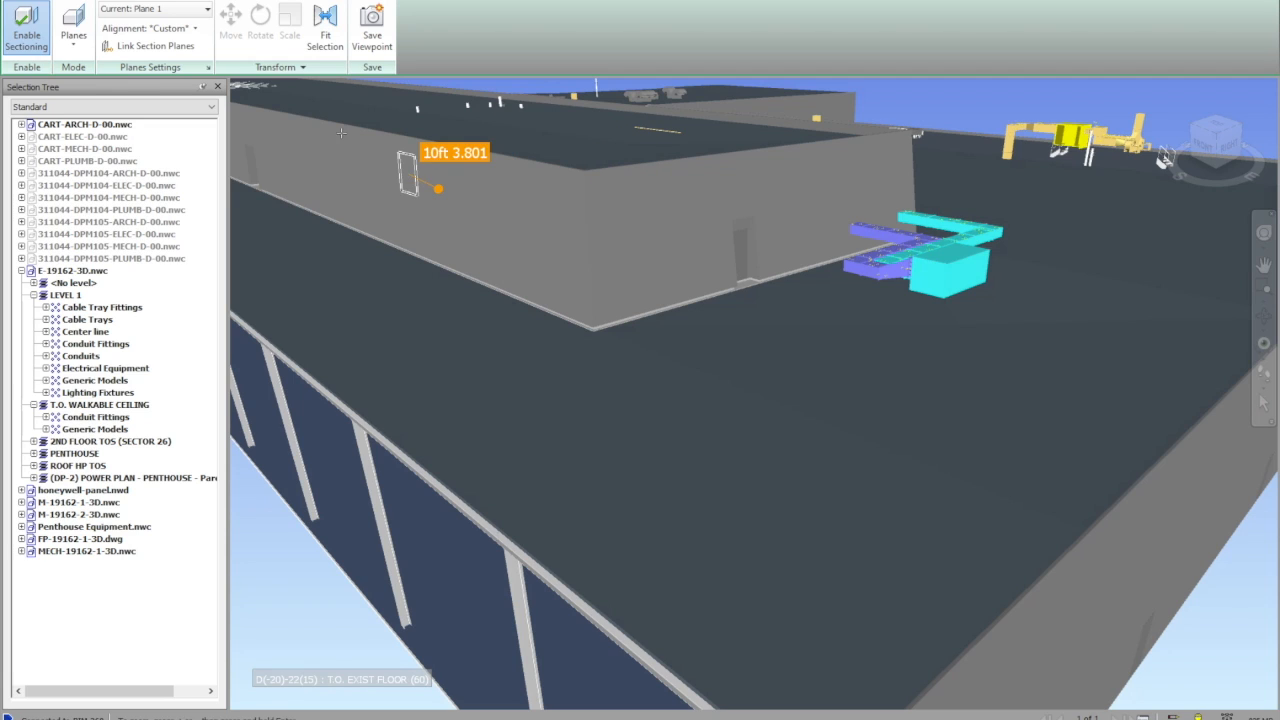
click(183, 33)
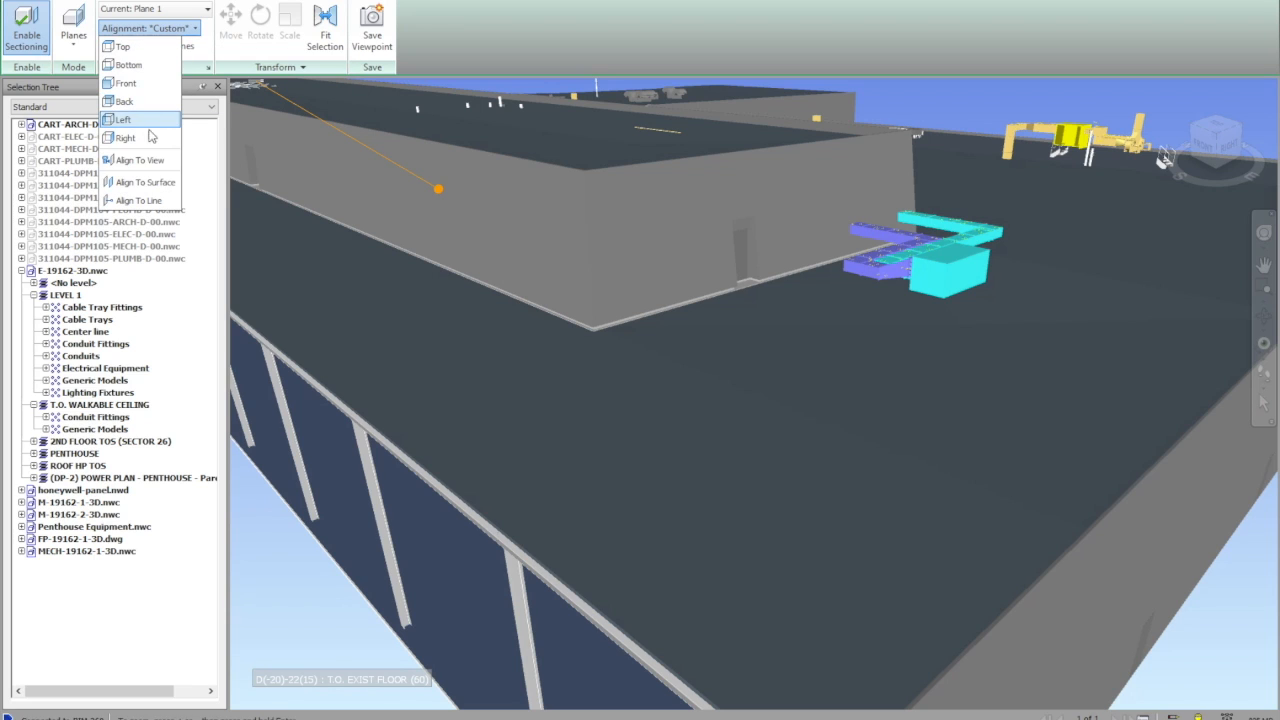
click(145, 182)
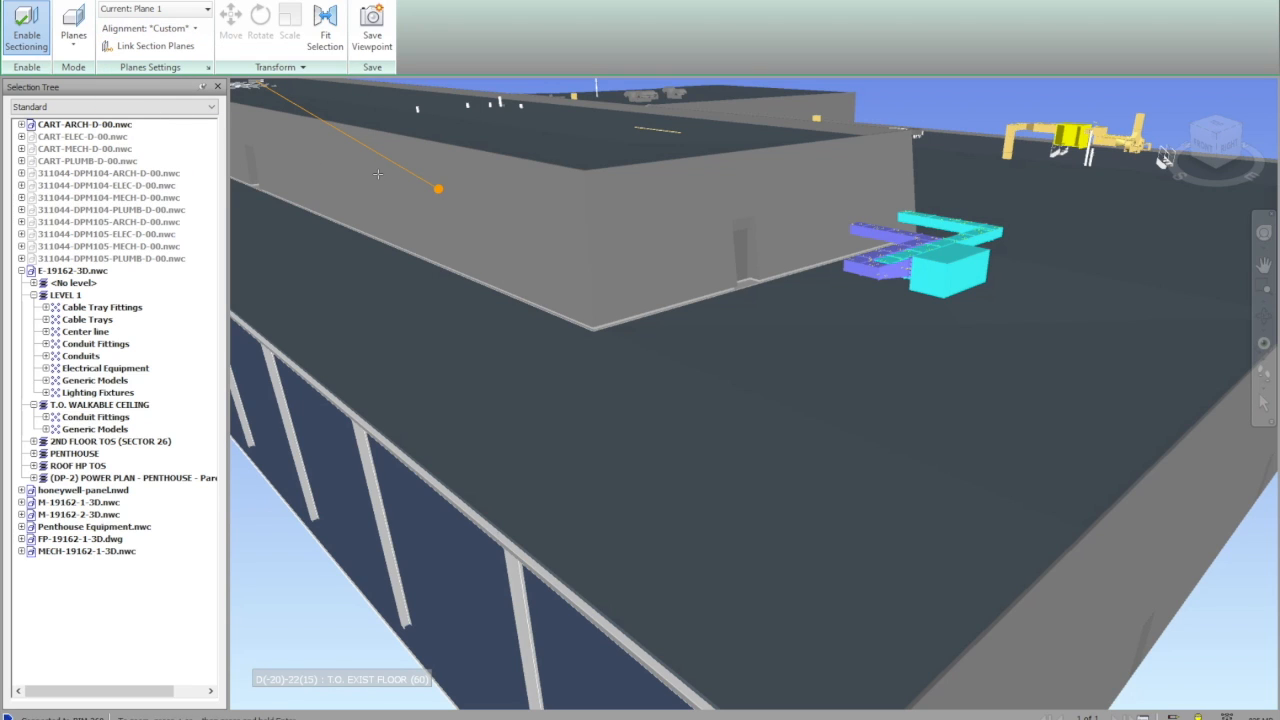
click(200, 9)
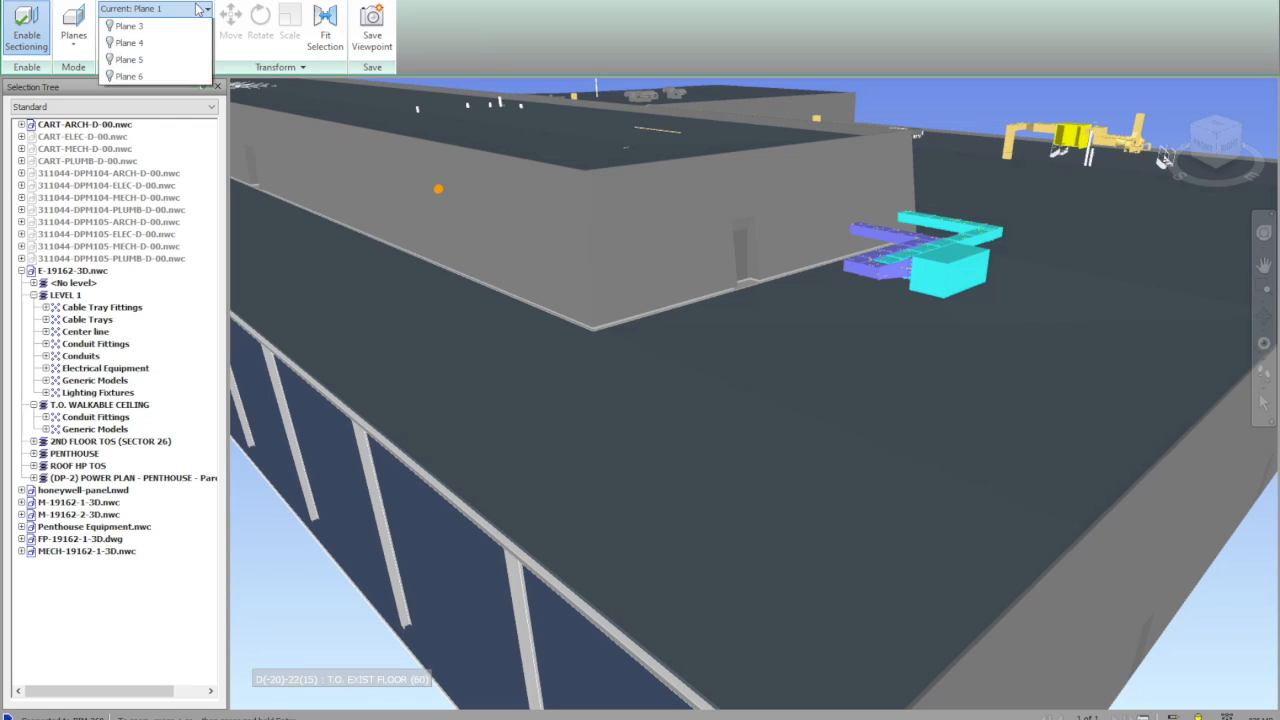
click(109, 28)
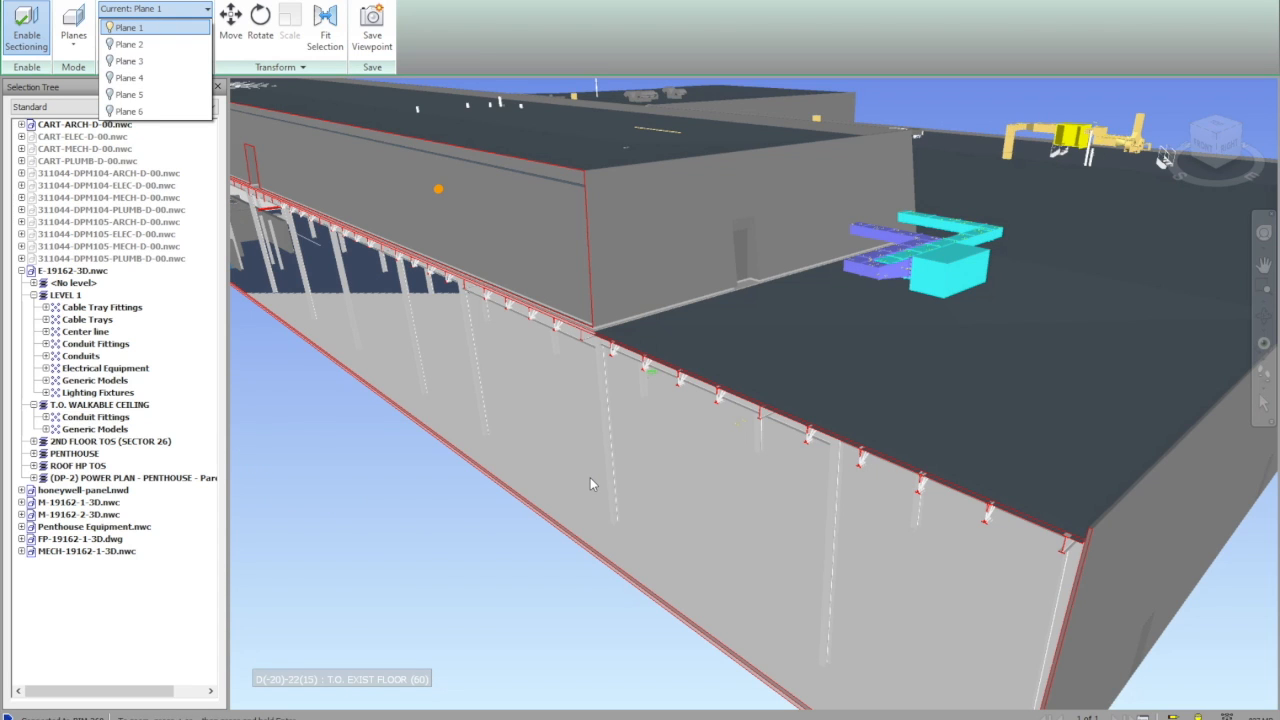
Show the move gizmo on section Plane 1, and restart point-to-point measuring to discard the pending measurement before returning to sectioning.
click(399, 443)
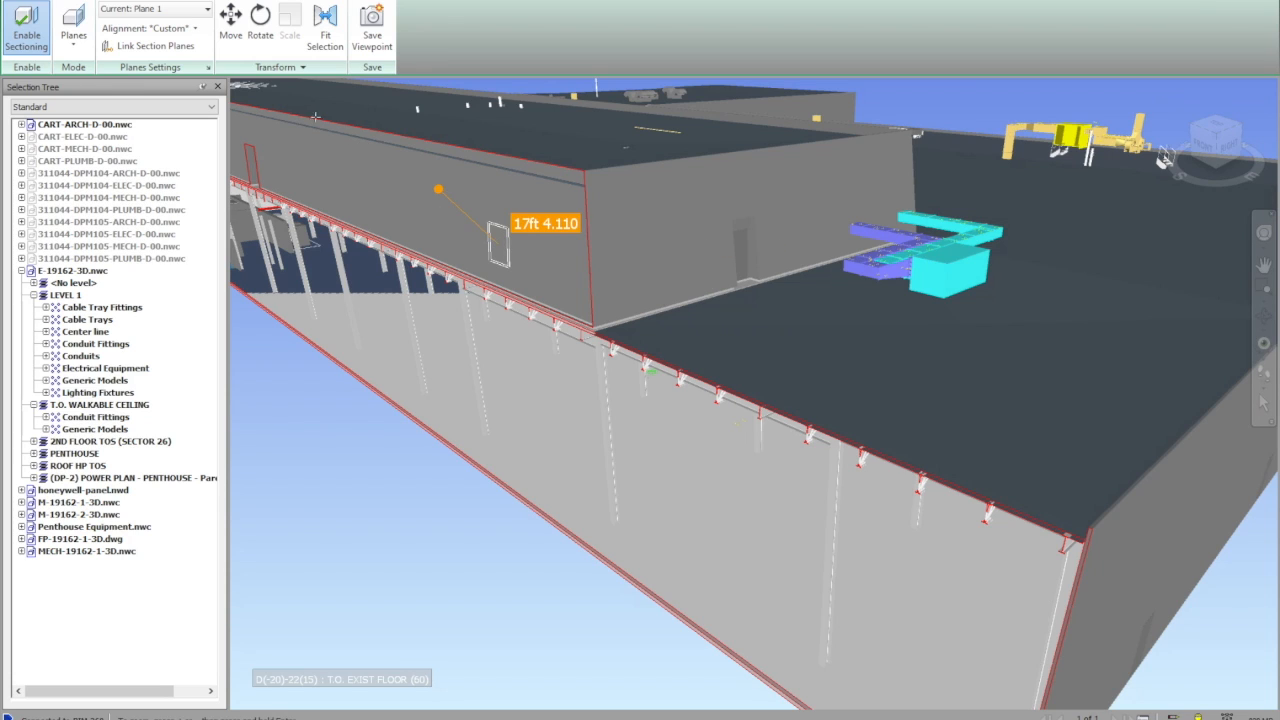
click(231, 33)
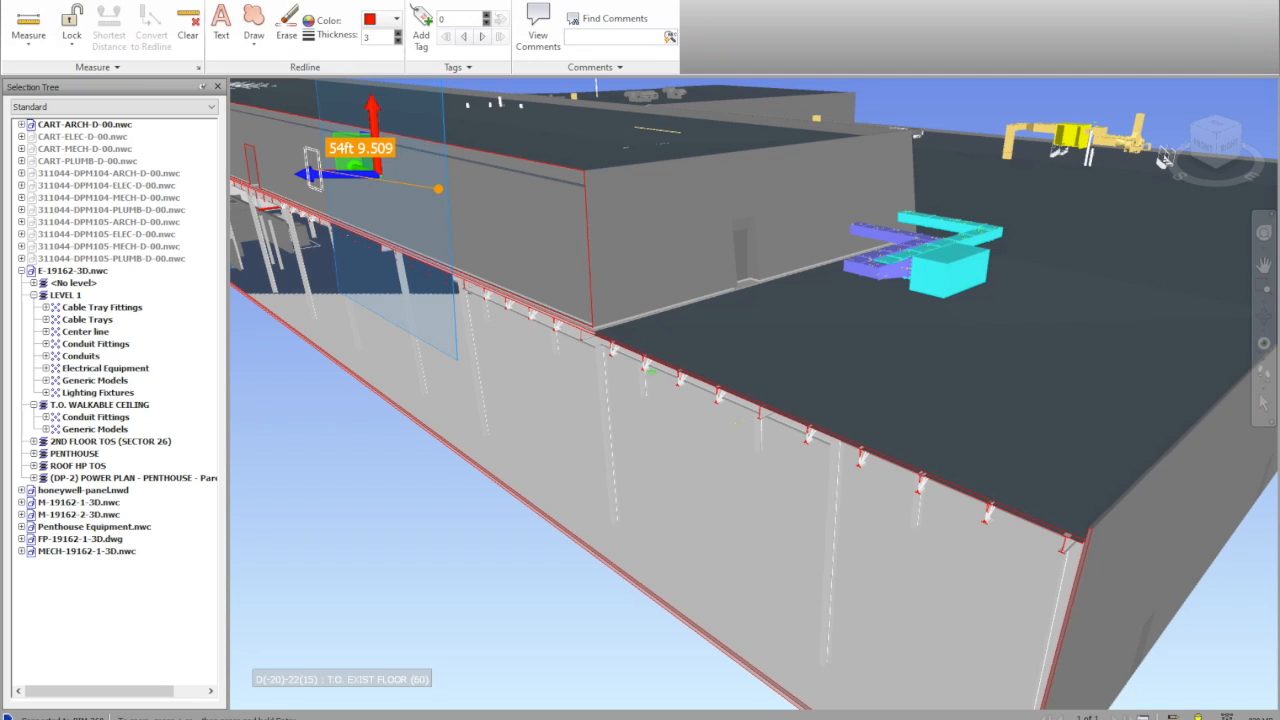
click(38, 42)
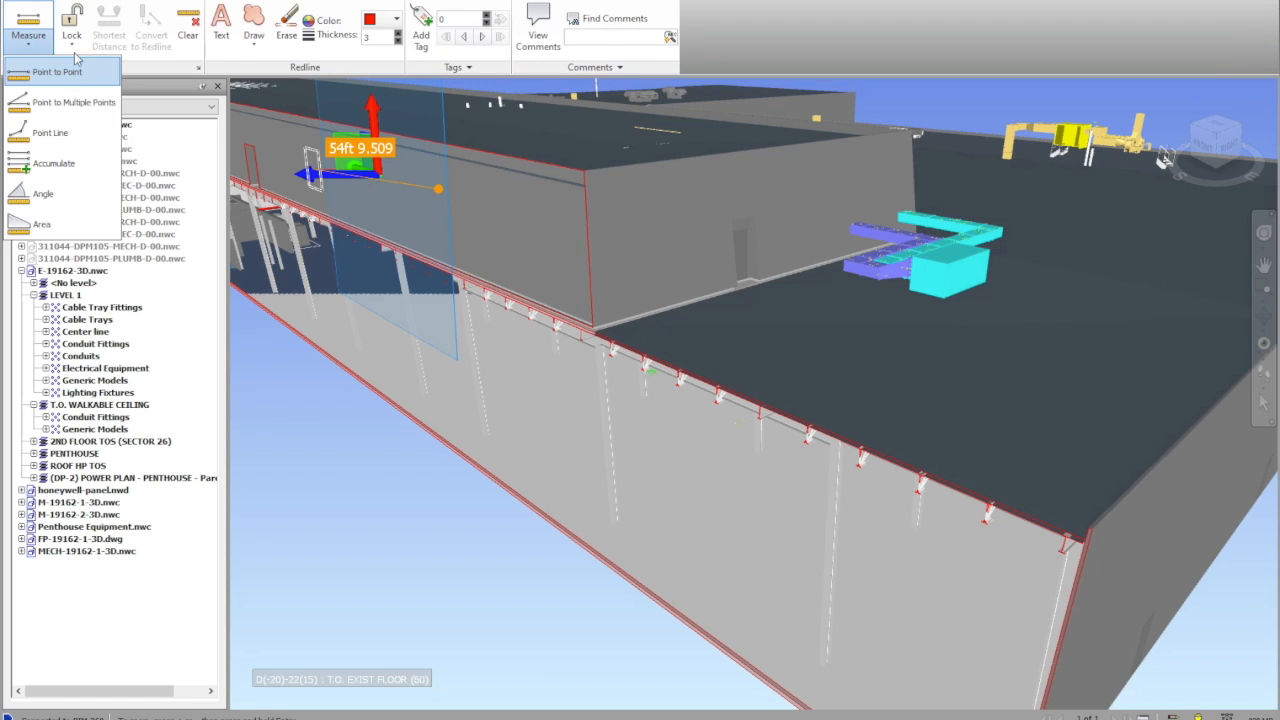
click(70, 71)
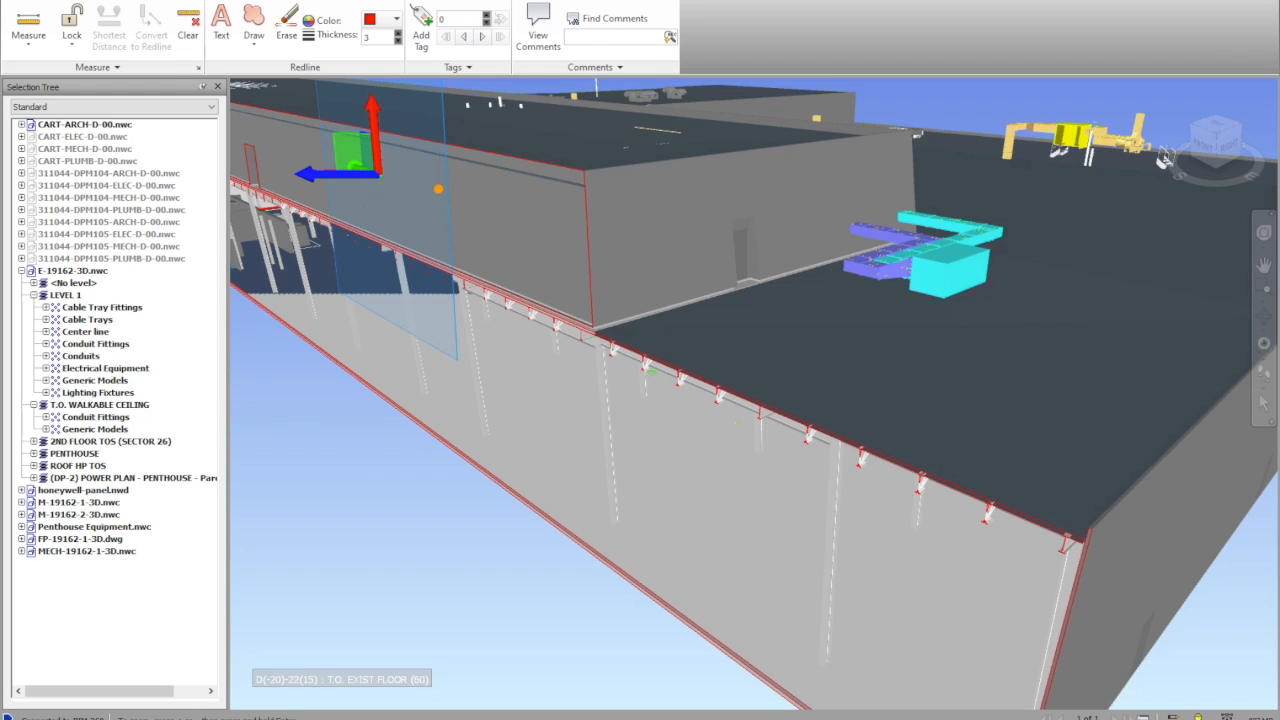
click(340, 2)
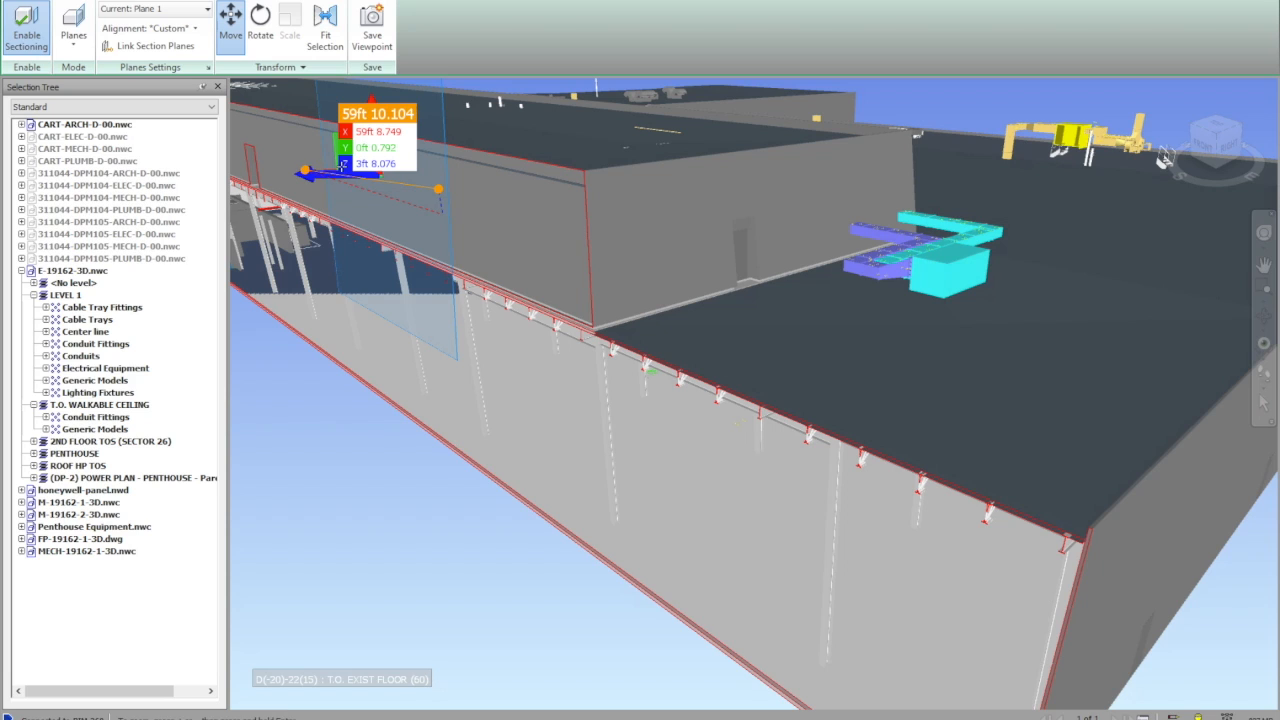
Try aligning section Plane 1 to the current view.
click(186, 29)
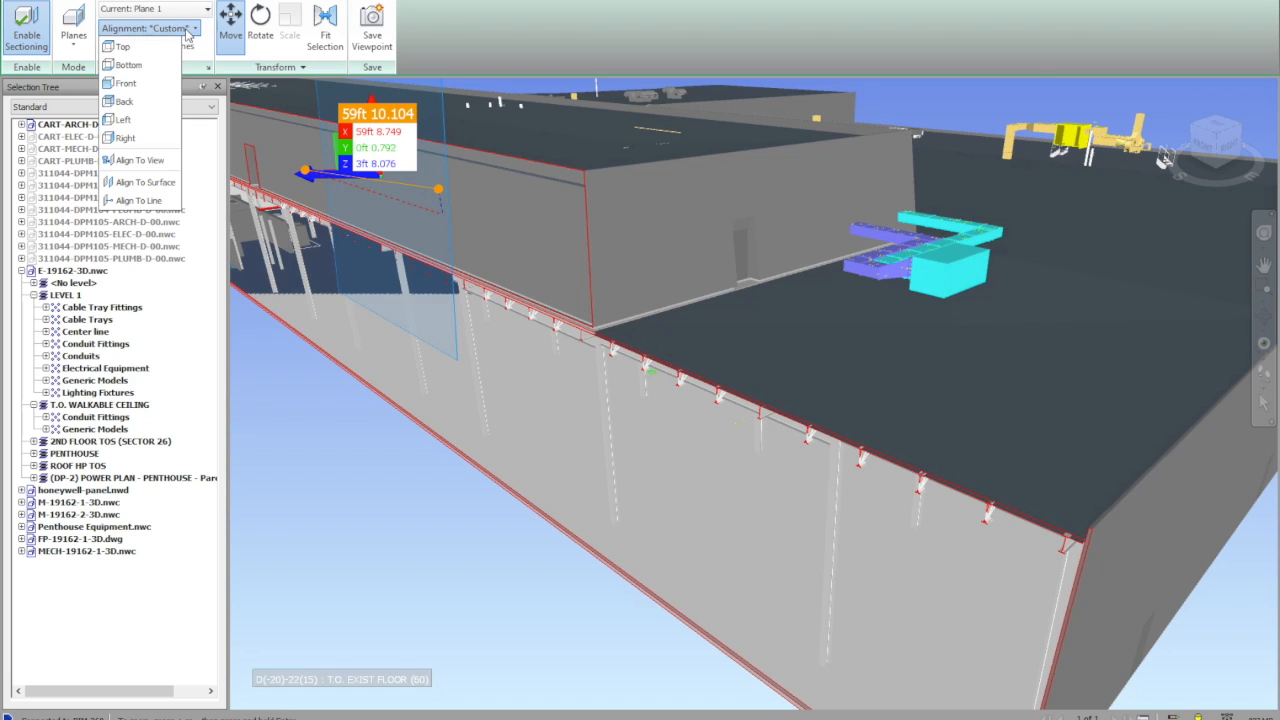
click(140, 160)
click(519, 188)
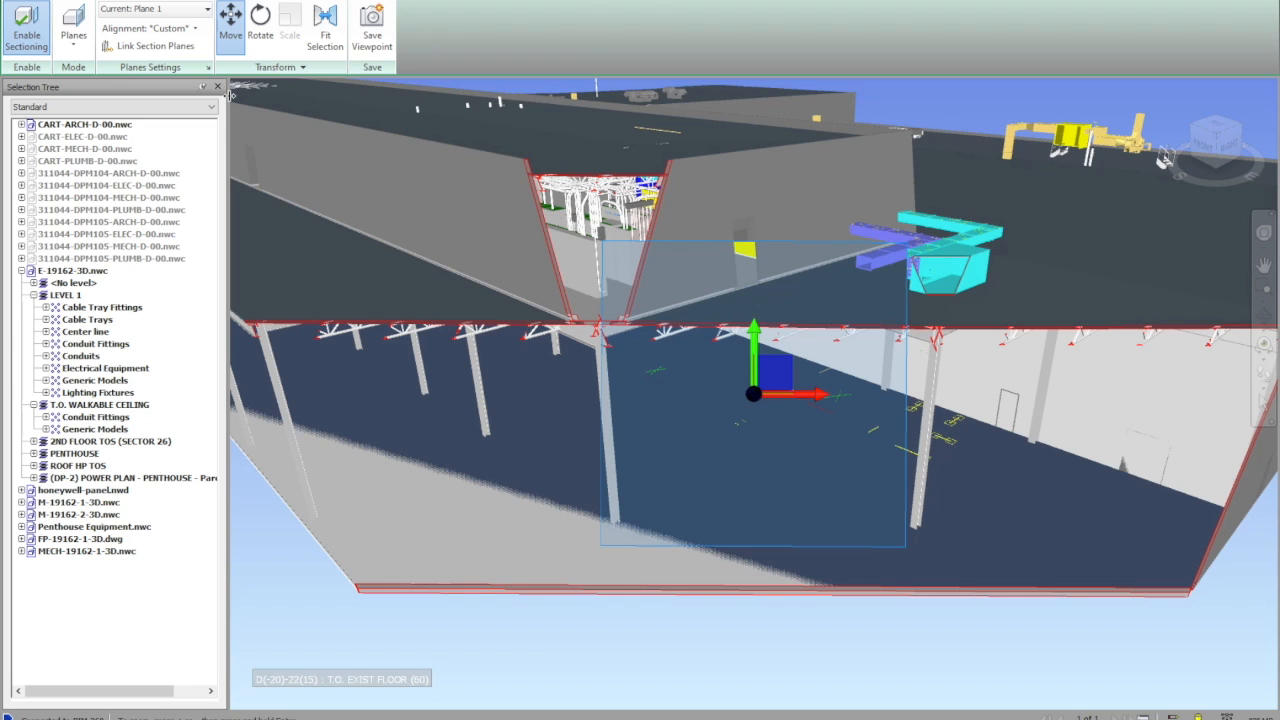
click(166, 2)
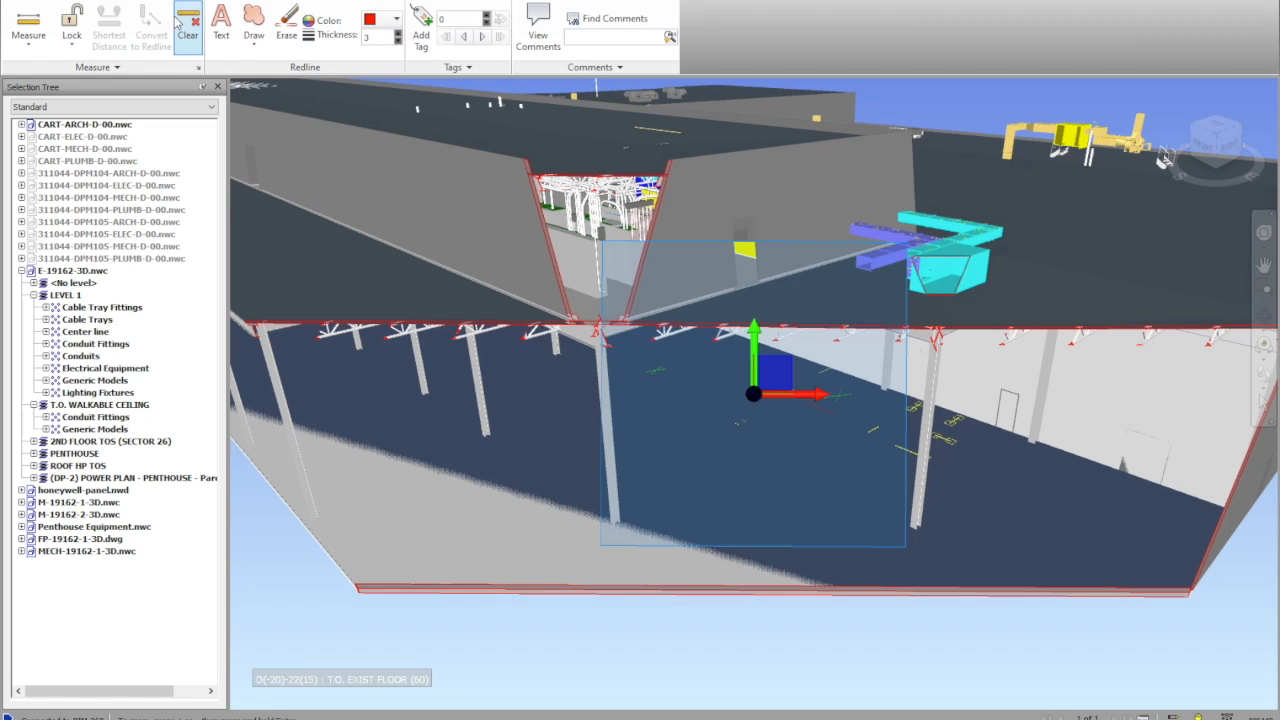
click(311, 2)
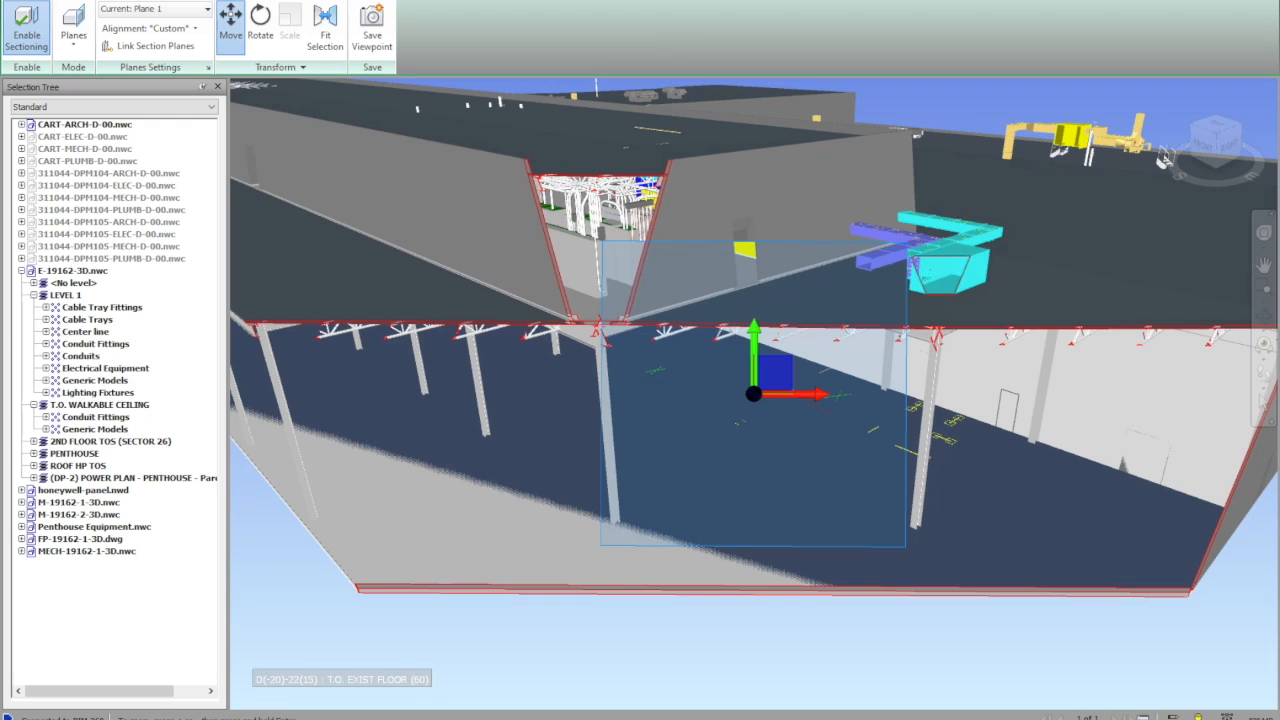
Realign section Plane 1 to the raised block's long wall and move it inward to cut through the building.
click(150, 28)
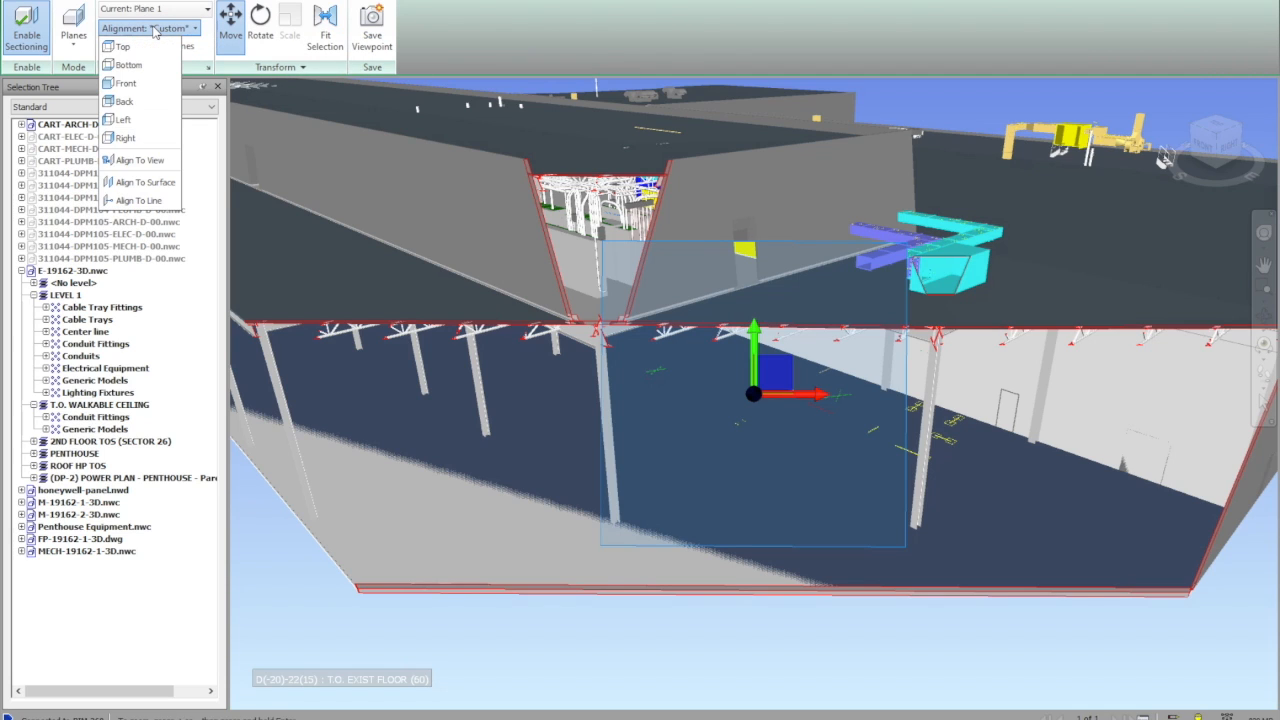
click(153, 200)
click(365, 161)
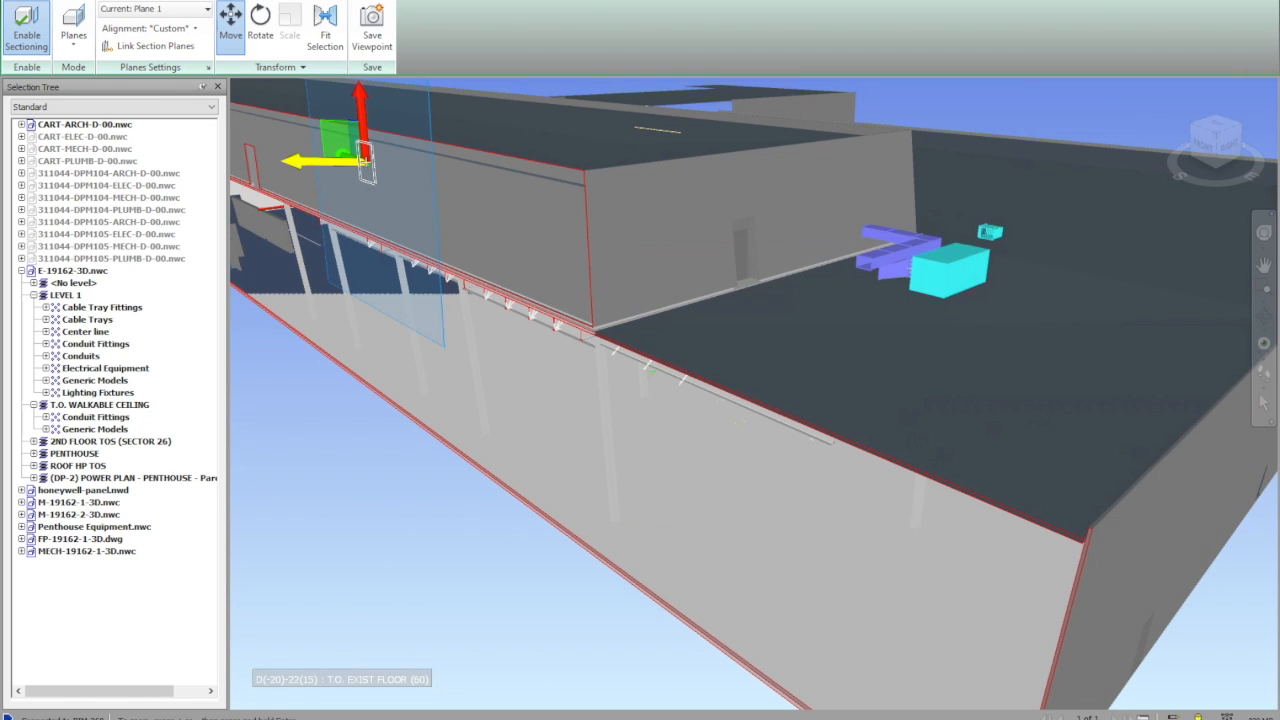
click(231, 24)
click(231, 24)
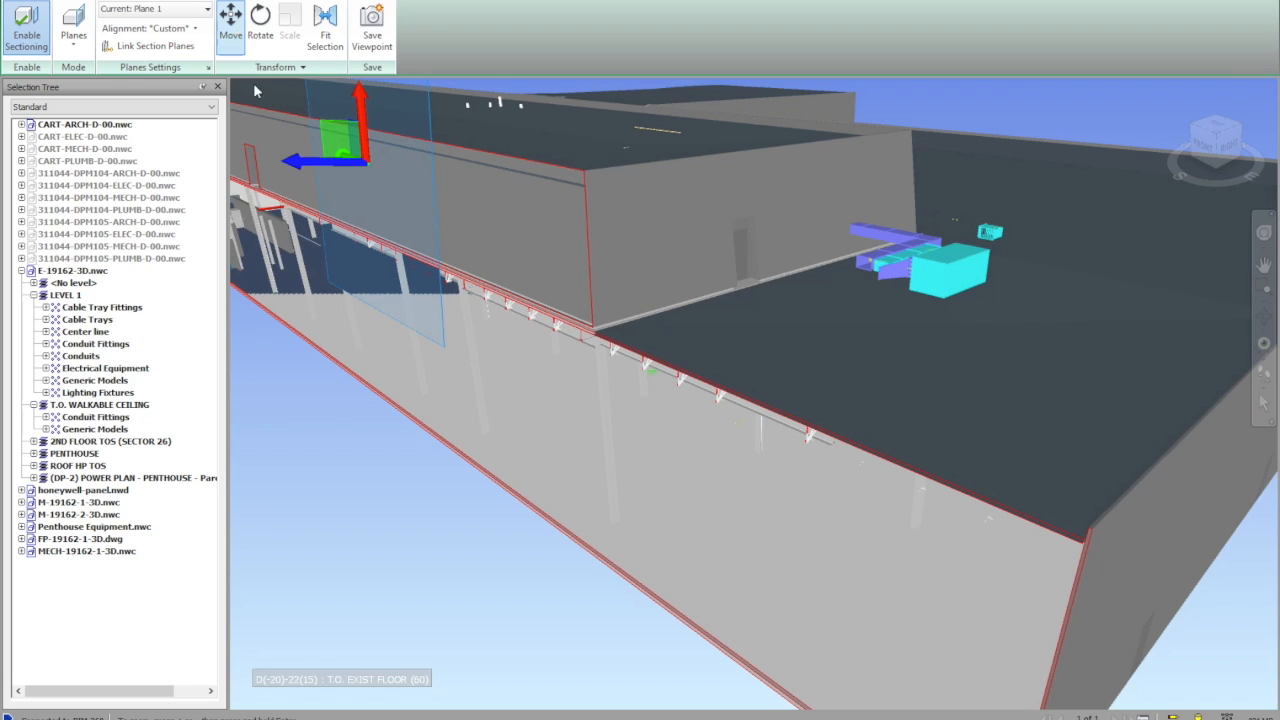
drag(297, 160, 360, 165)
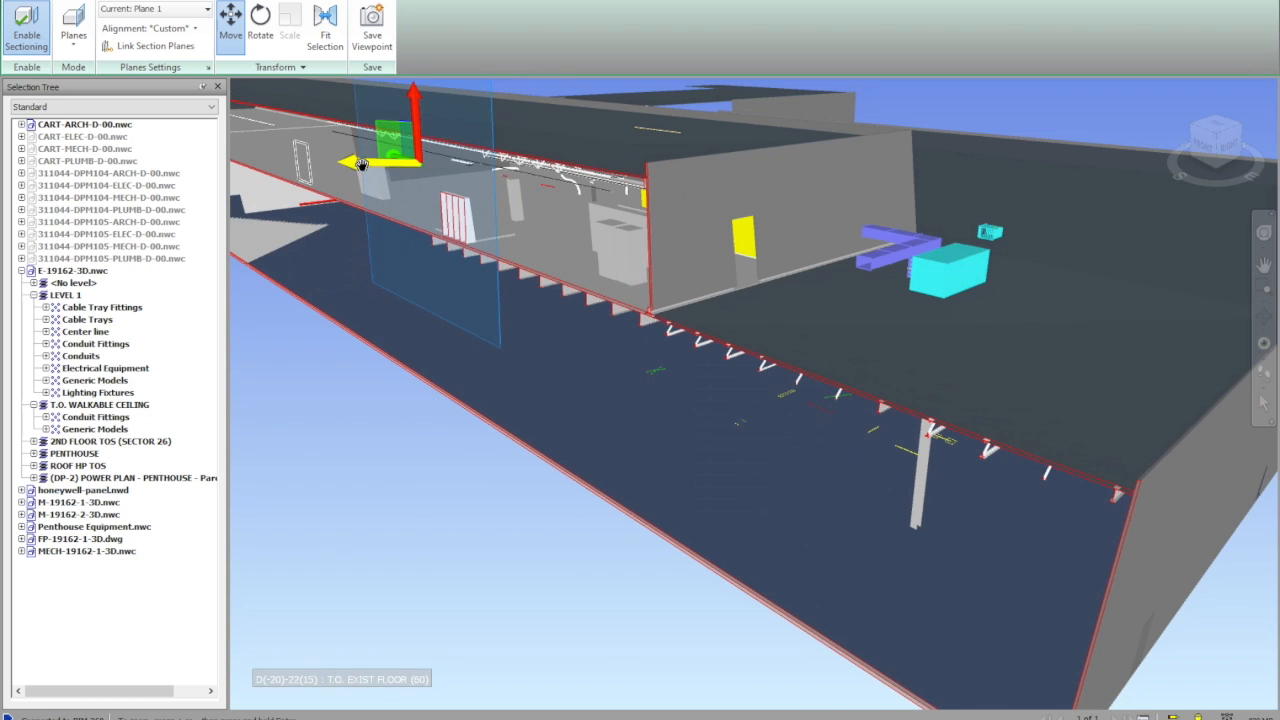
Turn on section Plane 2, make it current, and align it to the raised block's roof surface.
click(184, 10)
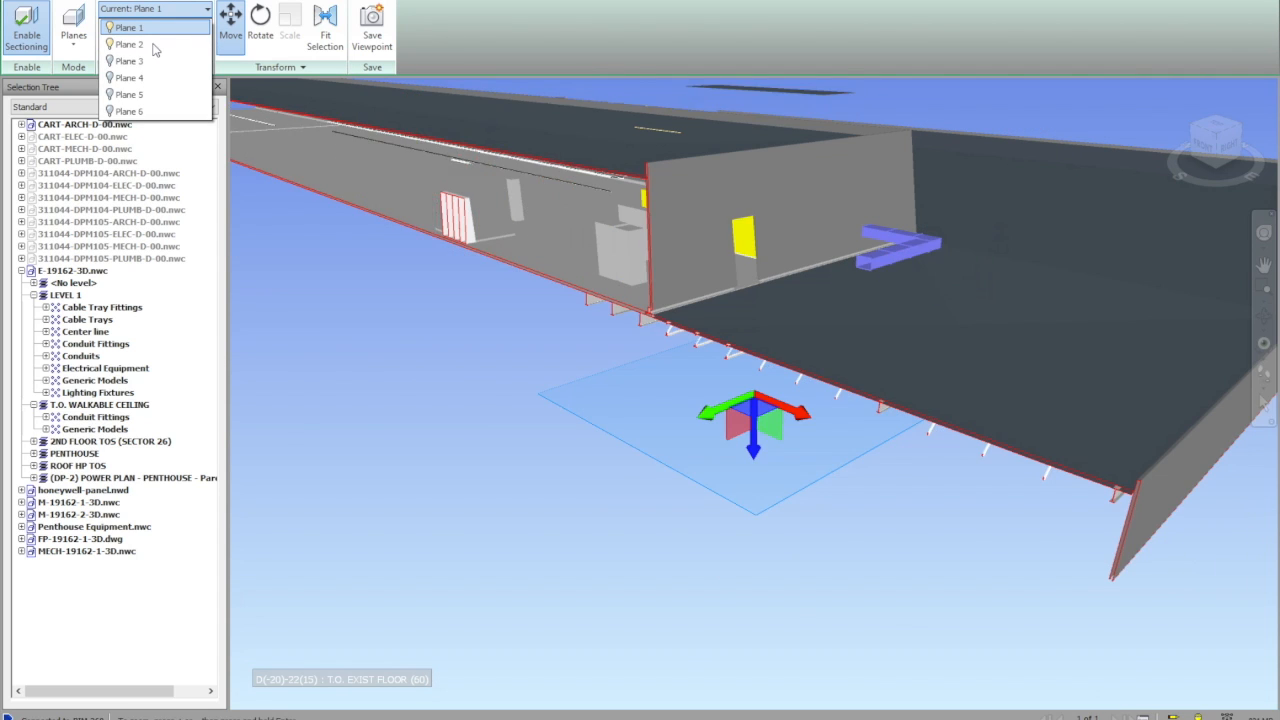
click(150, 45)
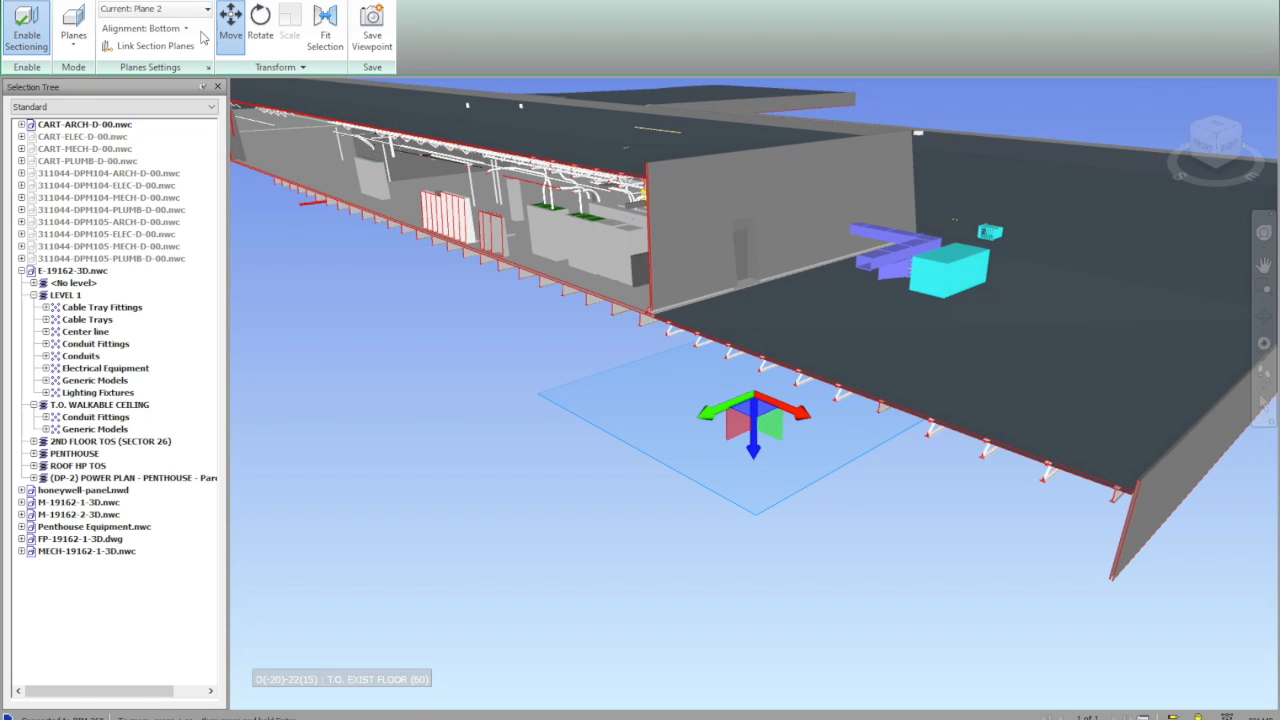
click(145, 28)
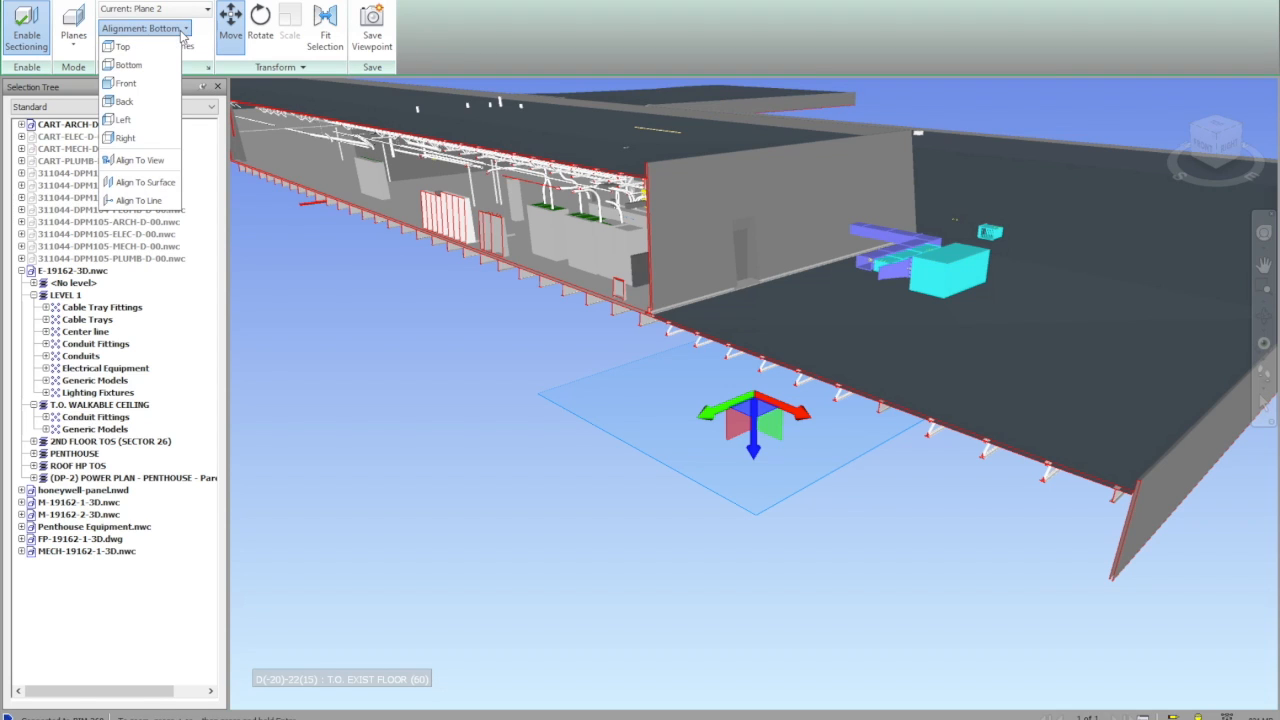
click(150, 182)
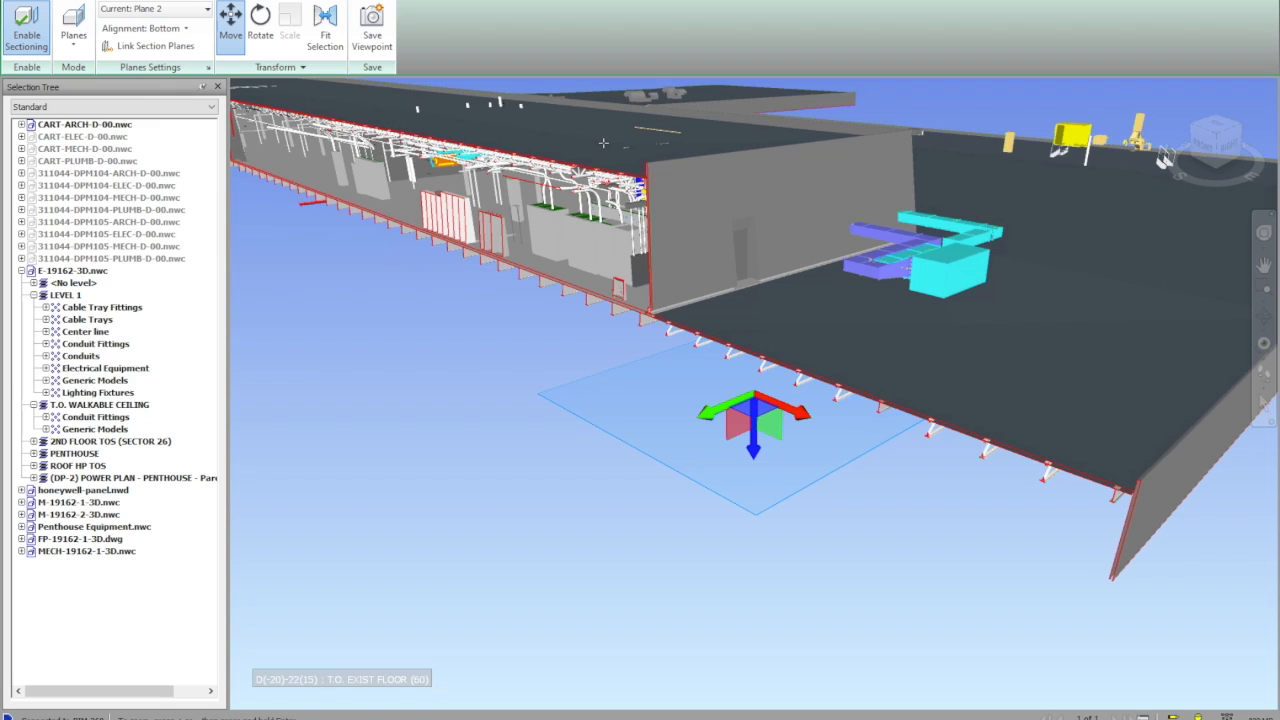
click(175, 30)
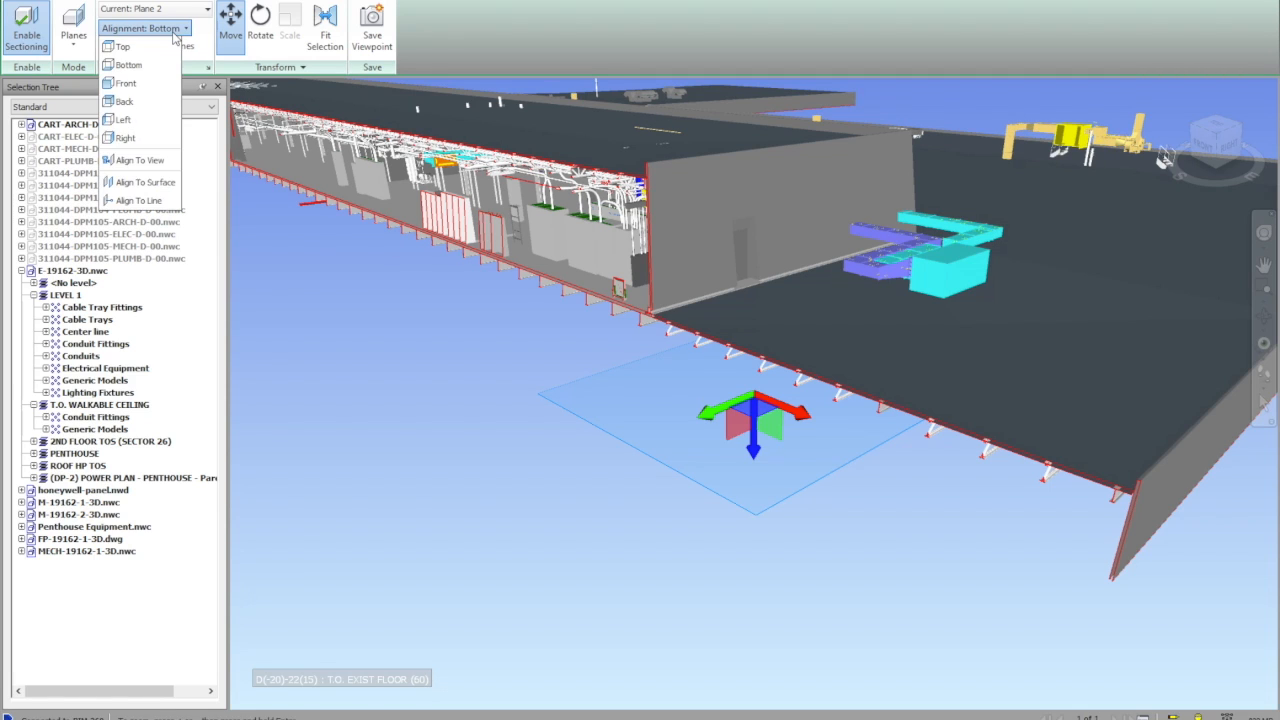
click(138, 183)
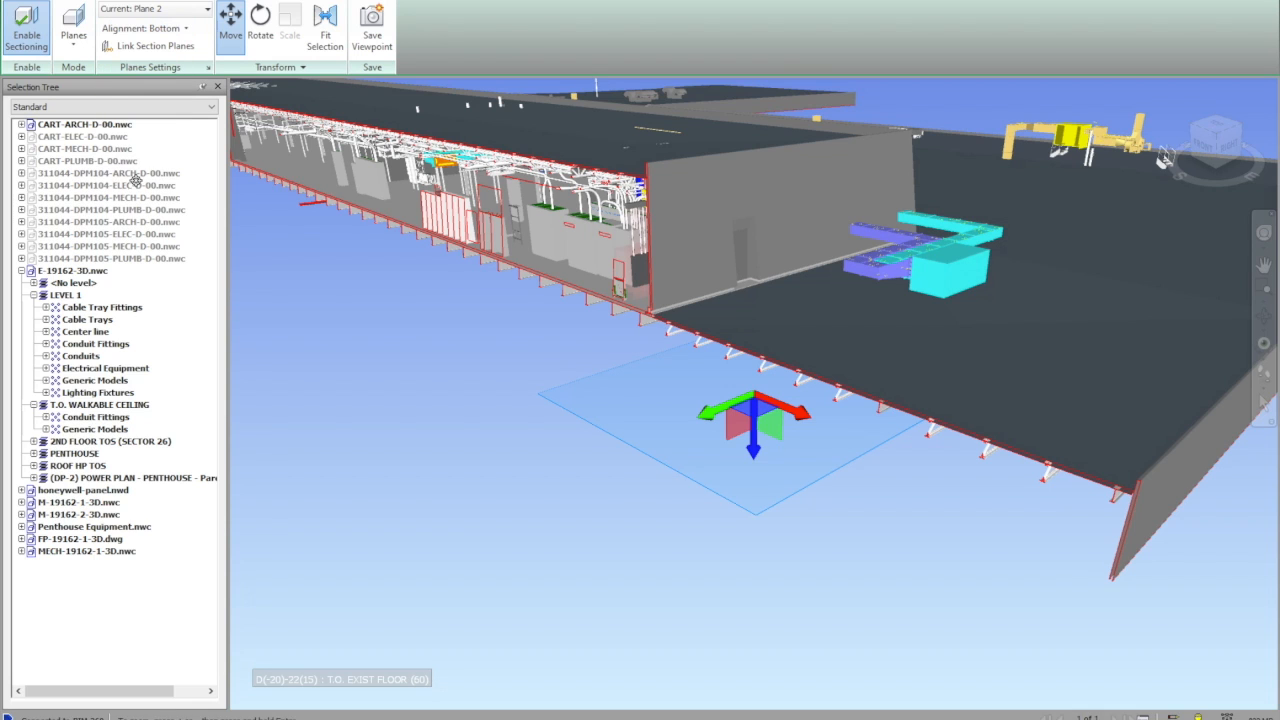
click(450, 121)
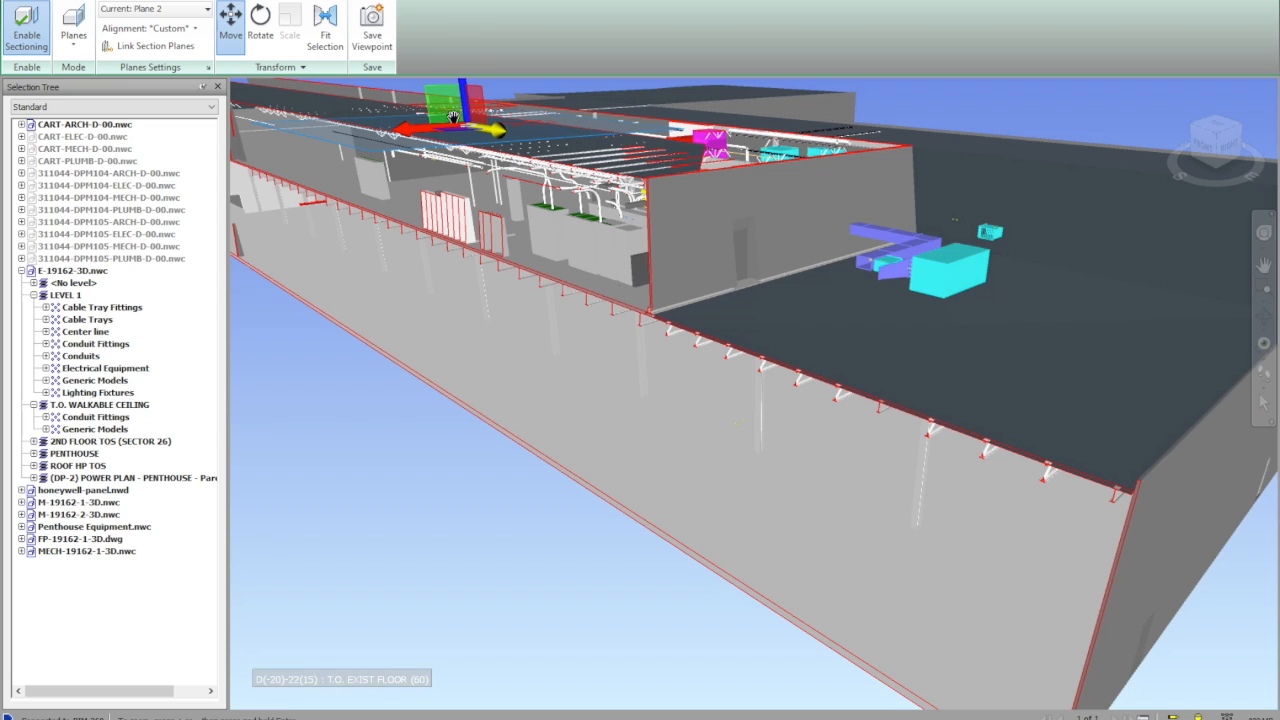
Lower section Plane 2 into the raised block, and continue moving it down through the building with Link Section Planes enabled.
drag(468, 86, 461, 122)
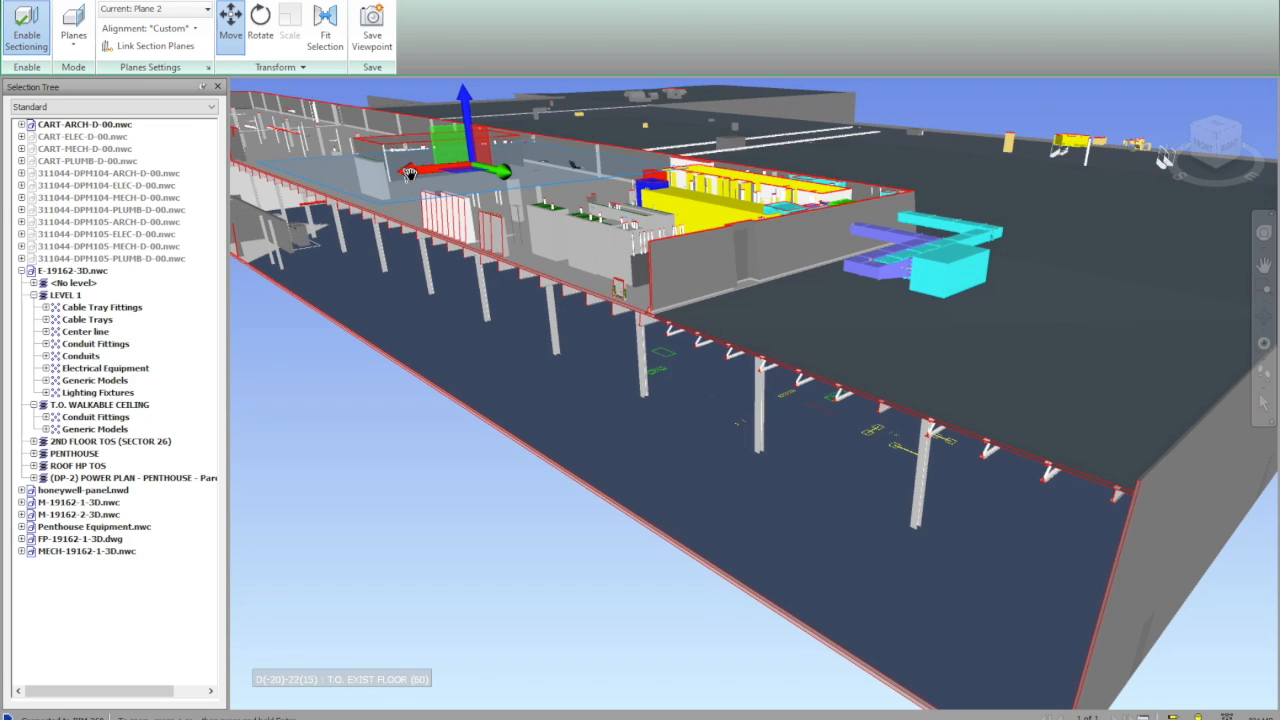
drag(452, 166, 550, 118)
click(148, 46)
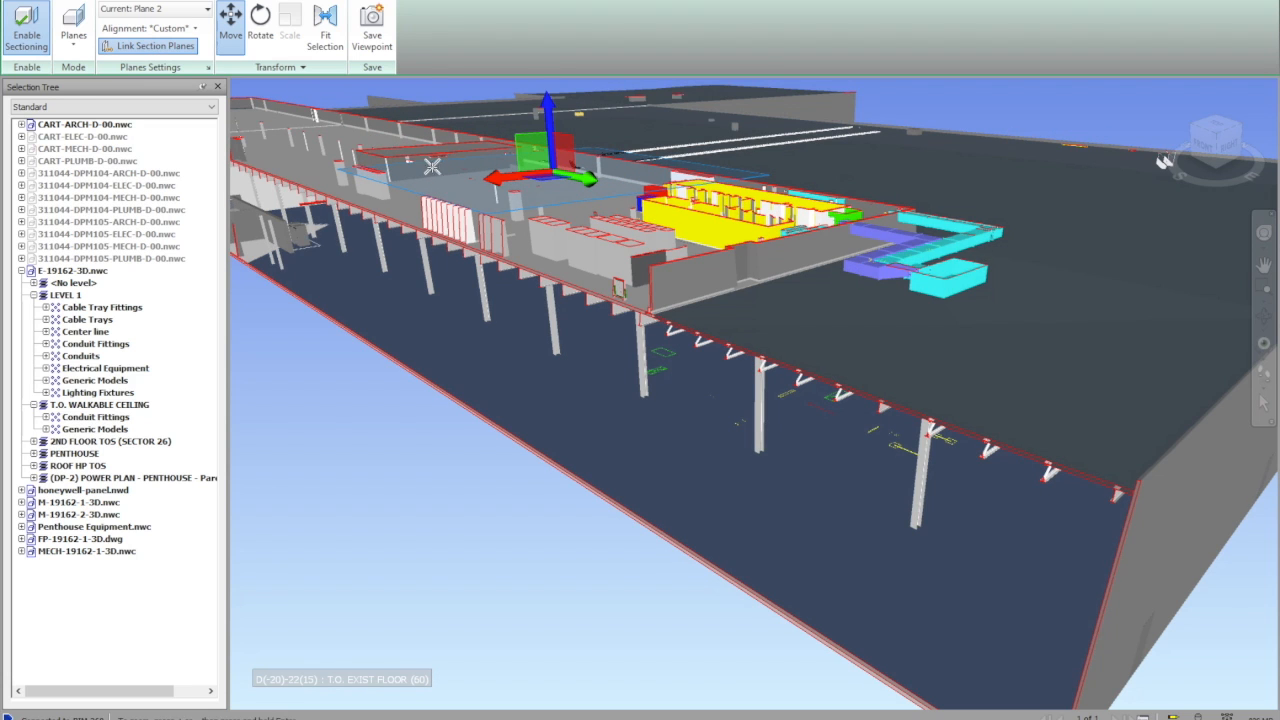
drag(485, 179, 555, 170)
drag(602, 120, 605, 178)
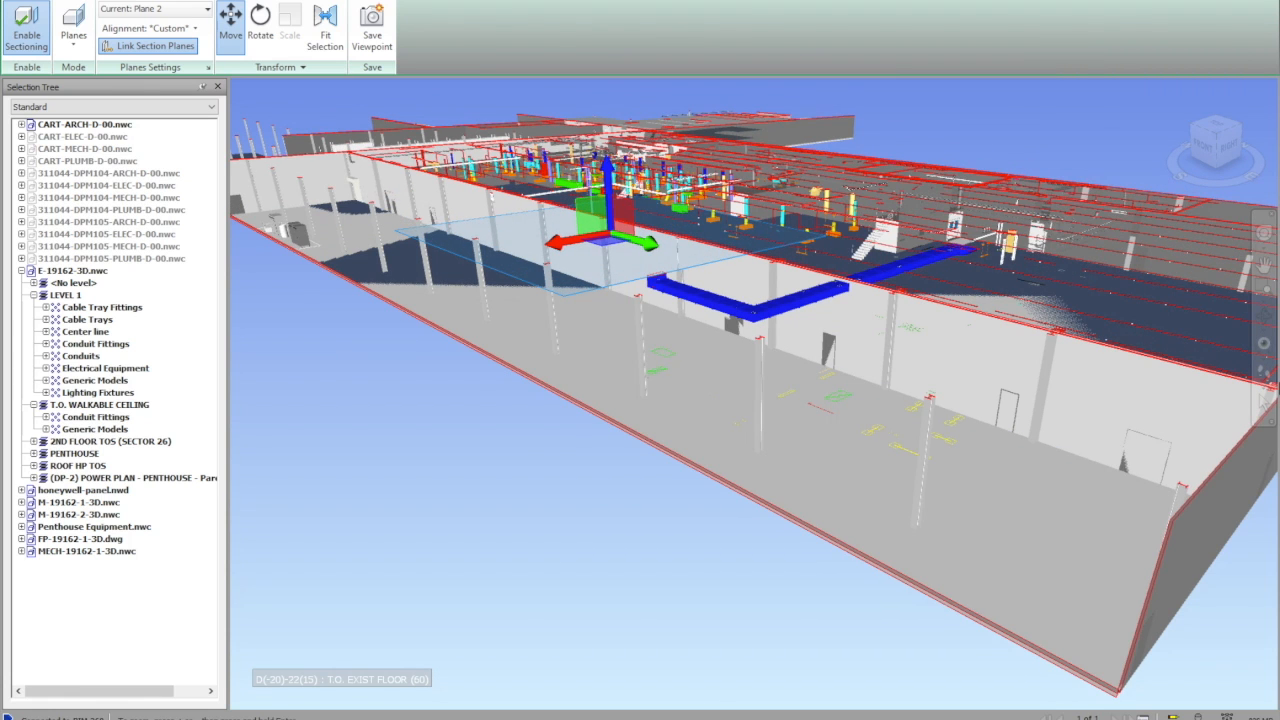
Measure point to point between two neighbouring orange equipment bases inside the sectioned building, and clear the measurement.
click(1265, 287)
drag(642, 149, 813, 260)
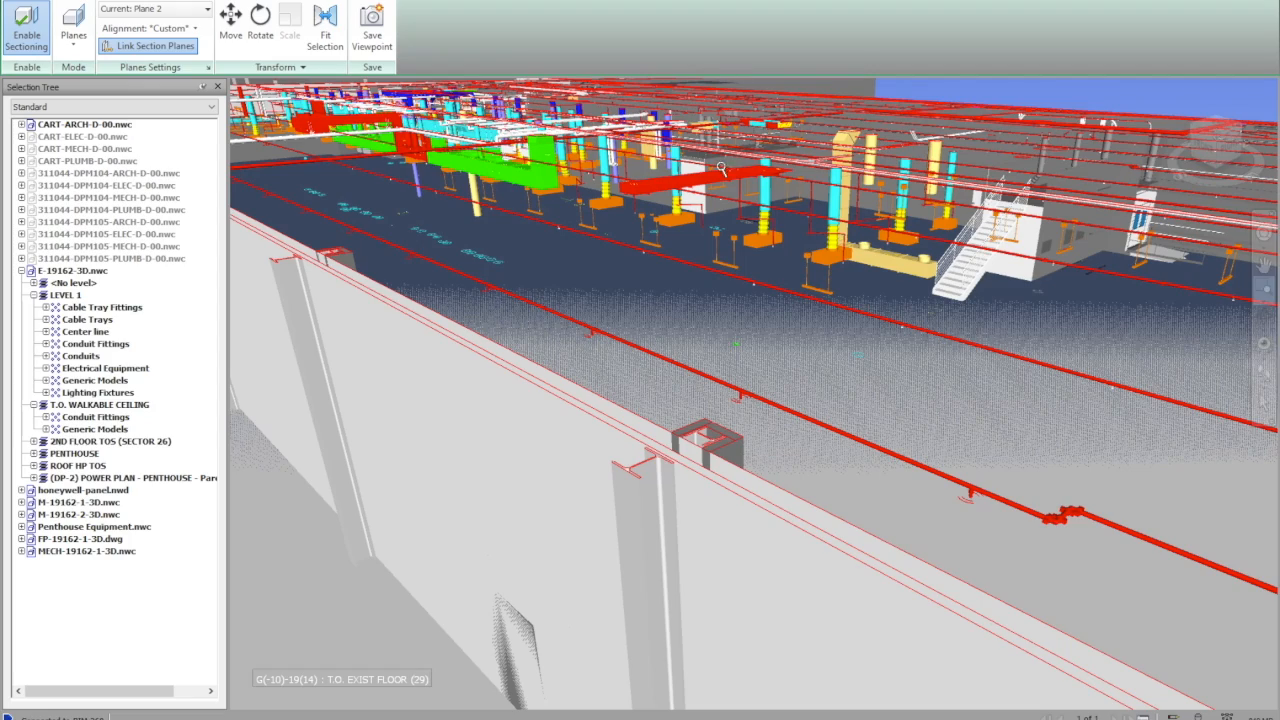
drag(624, 158, 889, 298)
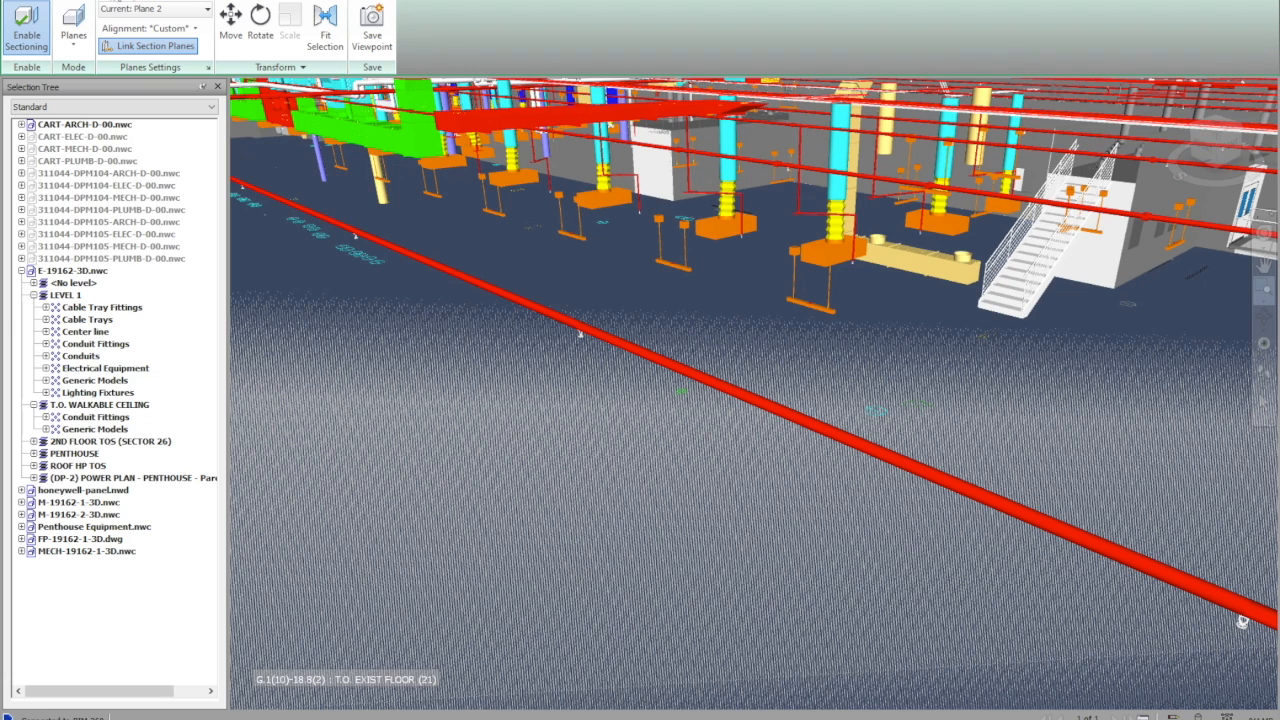
click(28, 28)
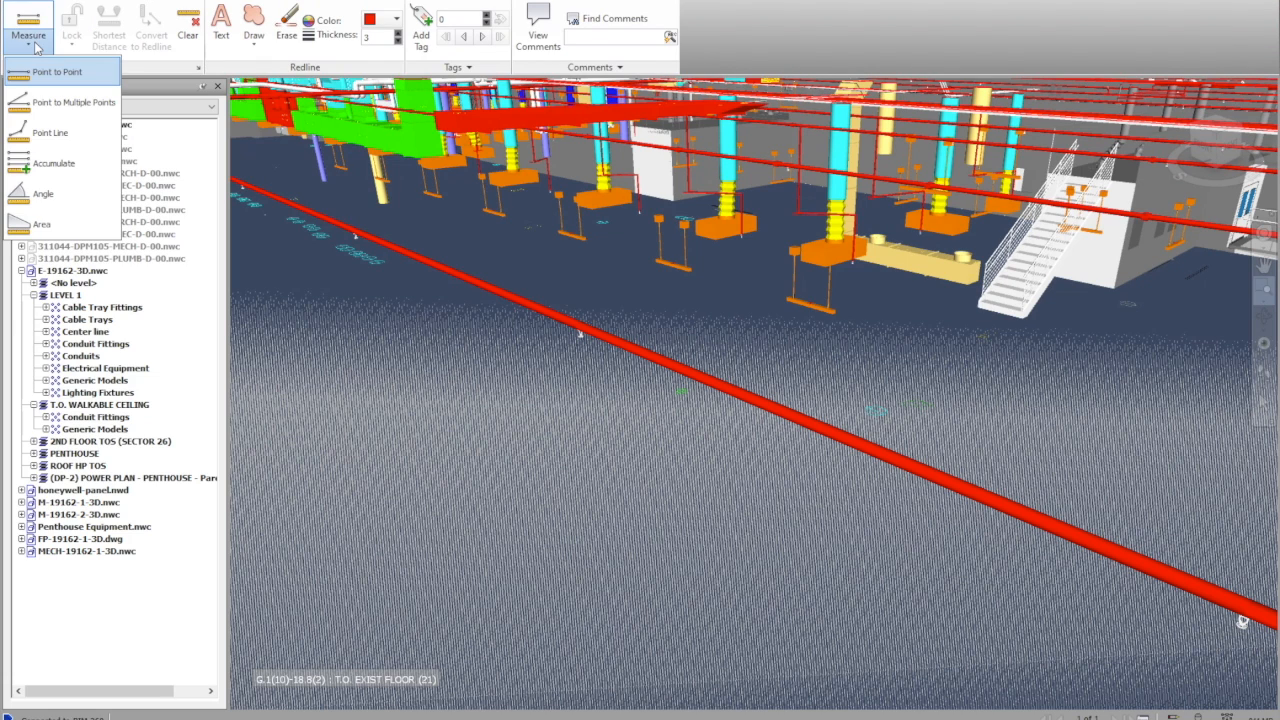
click(95, 72)
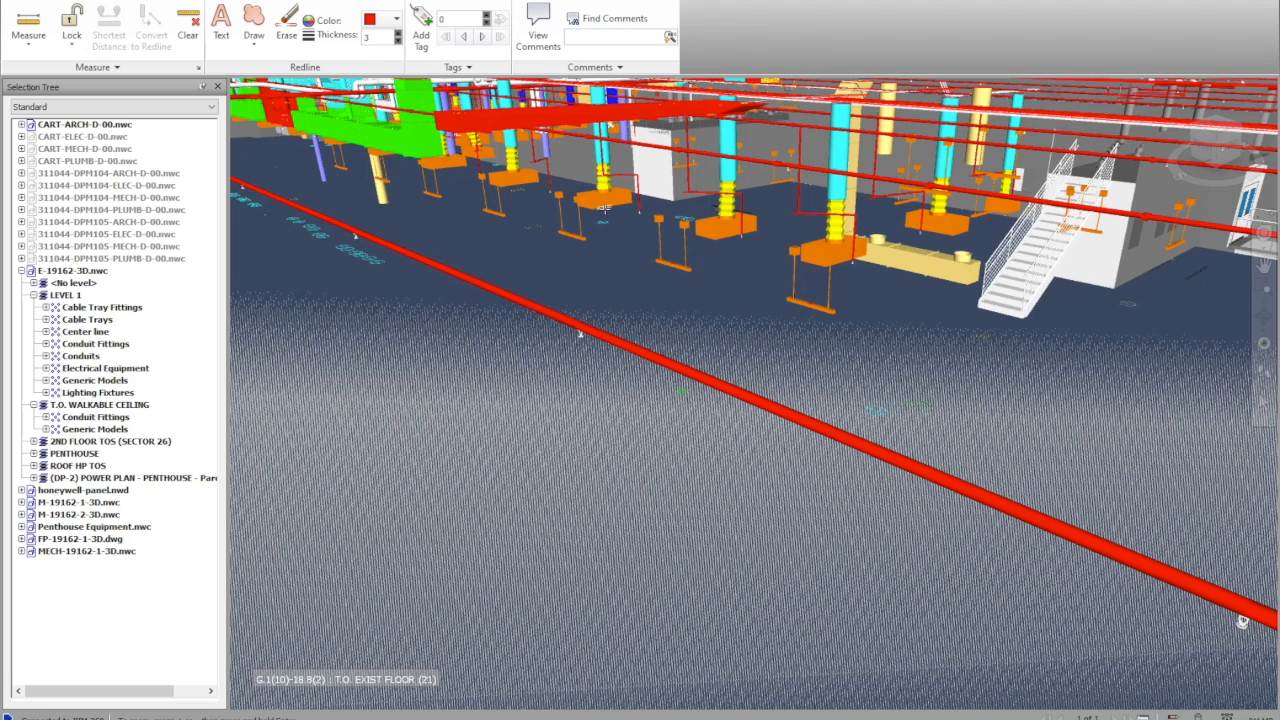
click(605, 203)
click(718, 233)
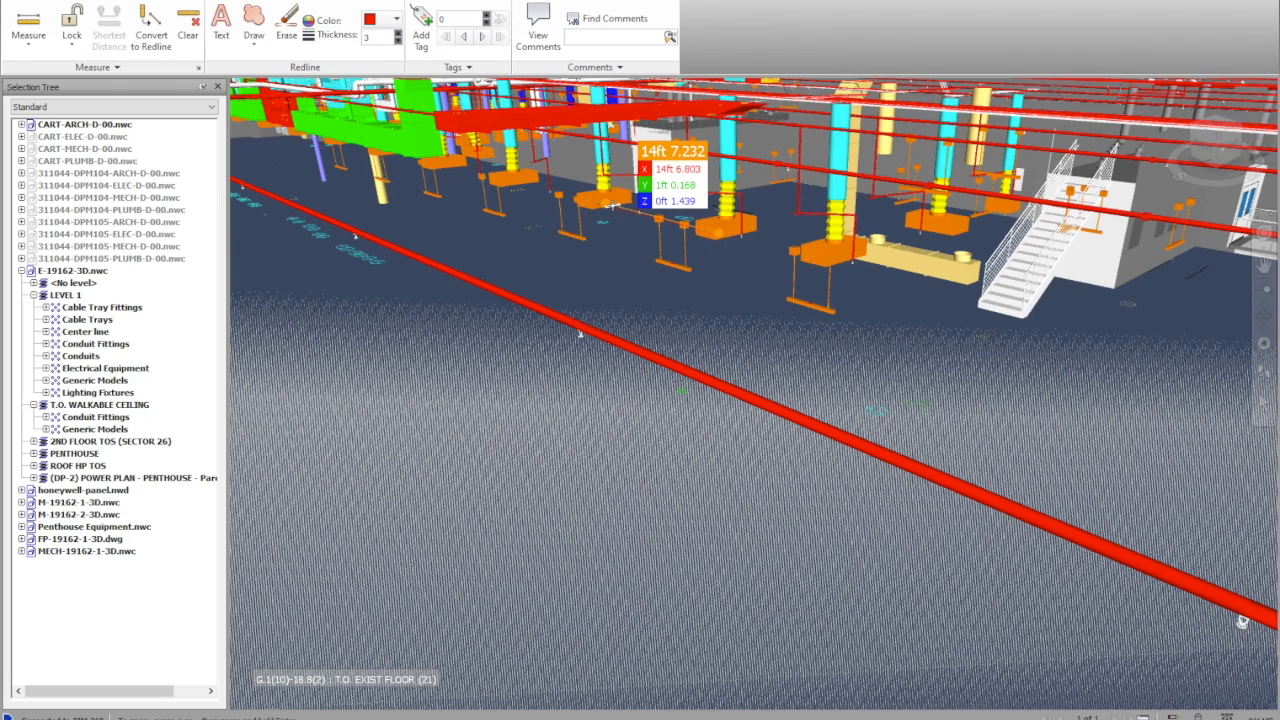
key(Escape)
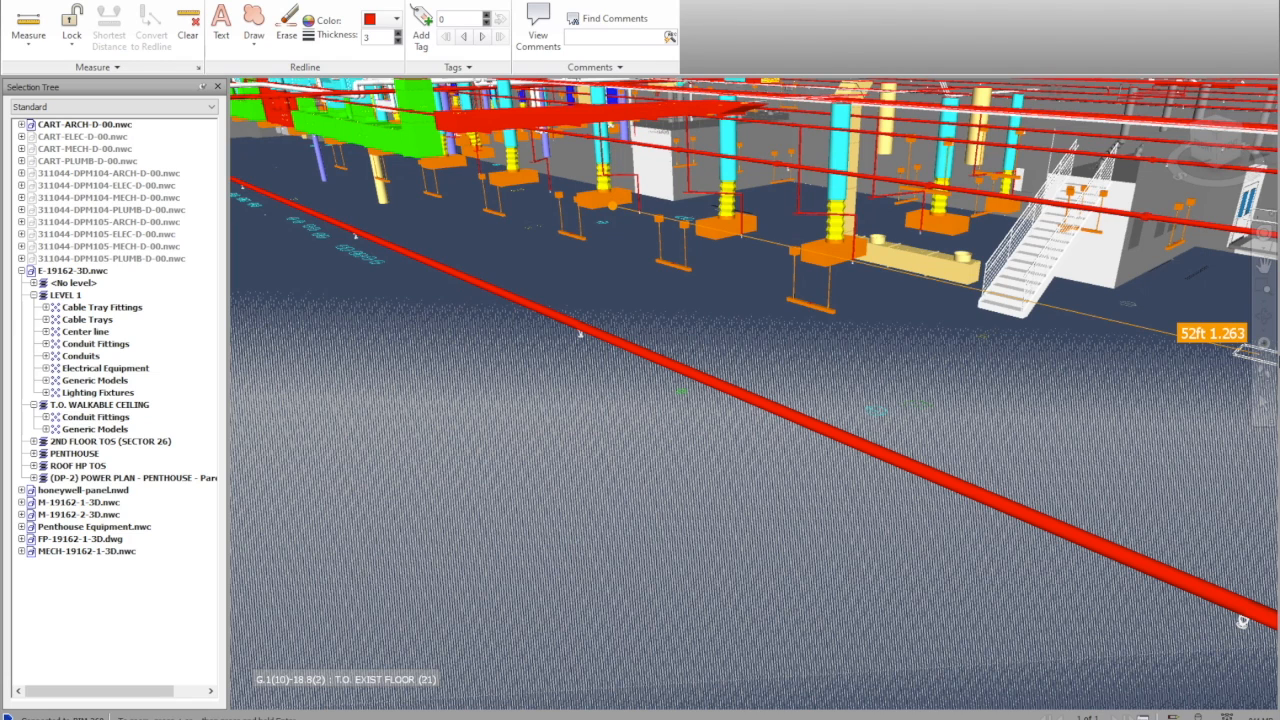
Measure point to point from the beige duct to the floor, and between two neighbouring orange grilles.
click(1265, 308)
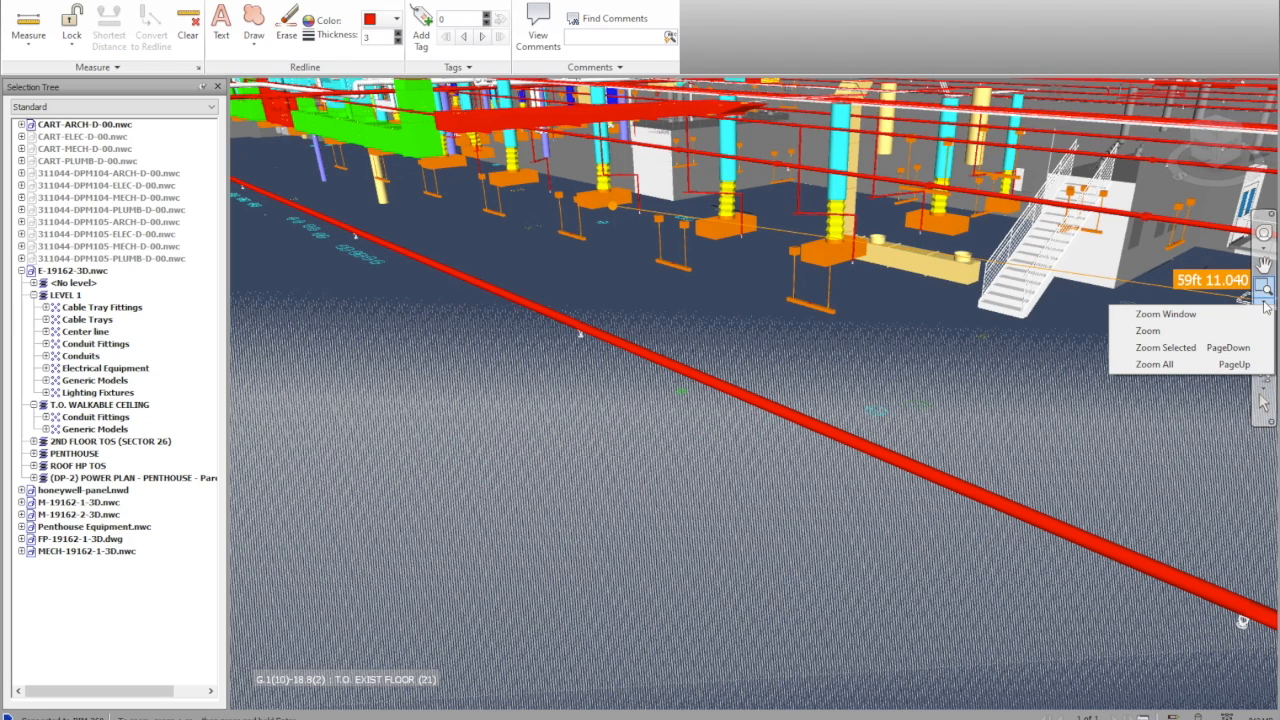
click(1160, 314)
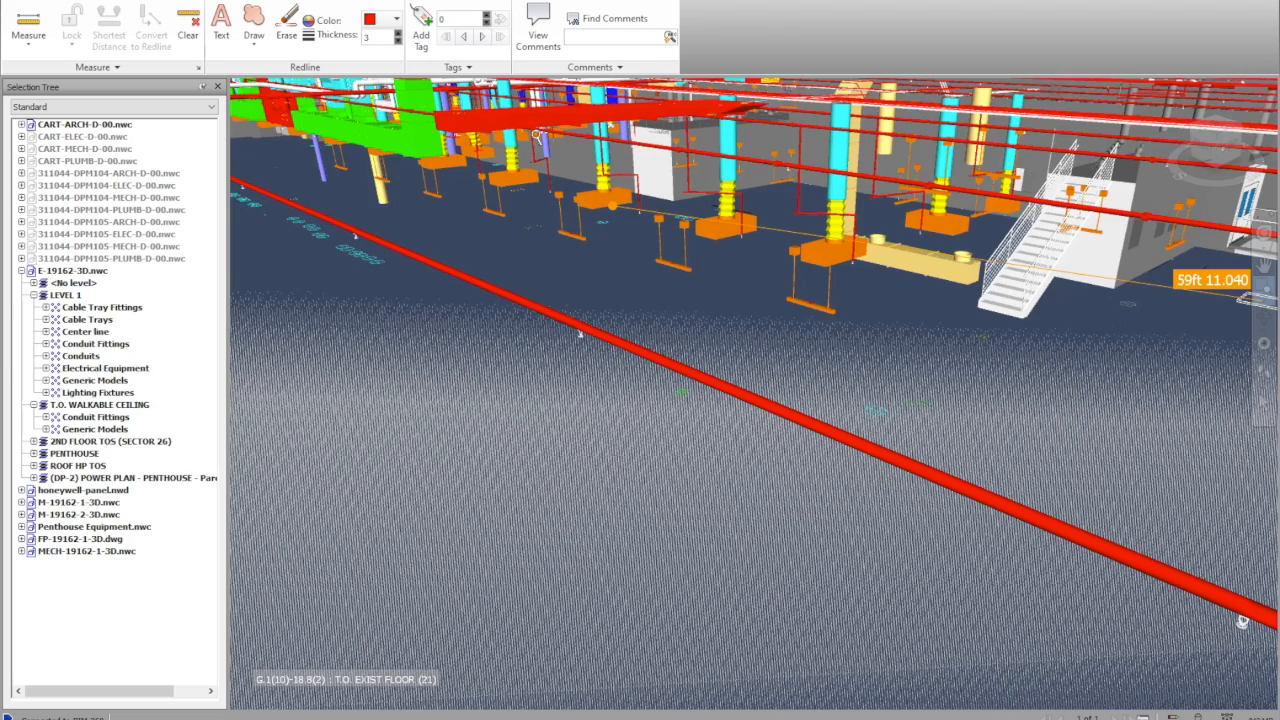
drag(535, 140, 753, 266)
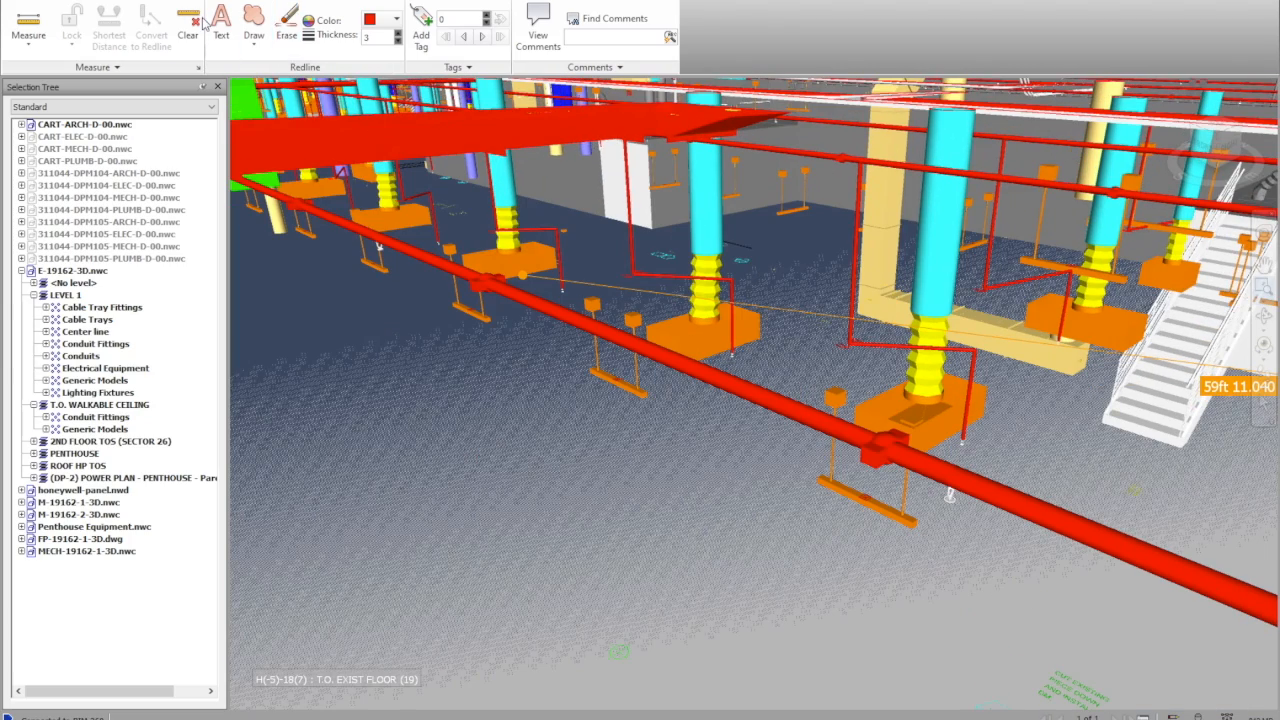
click(38, 48)
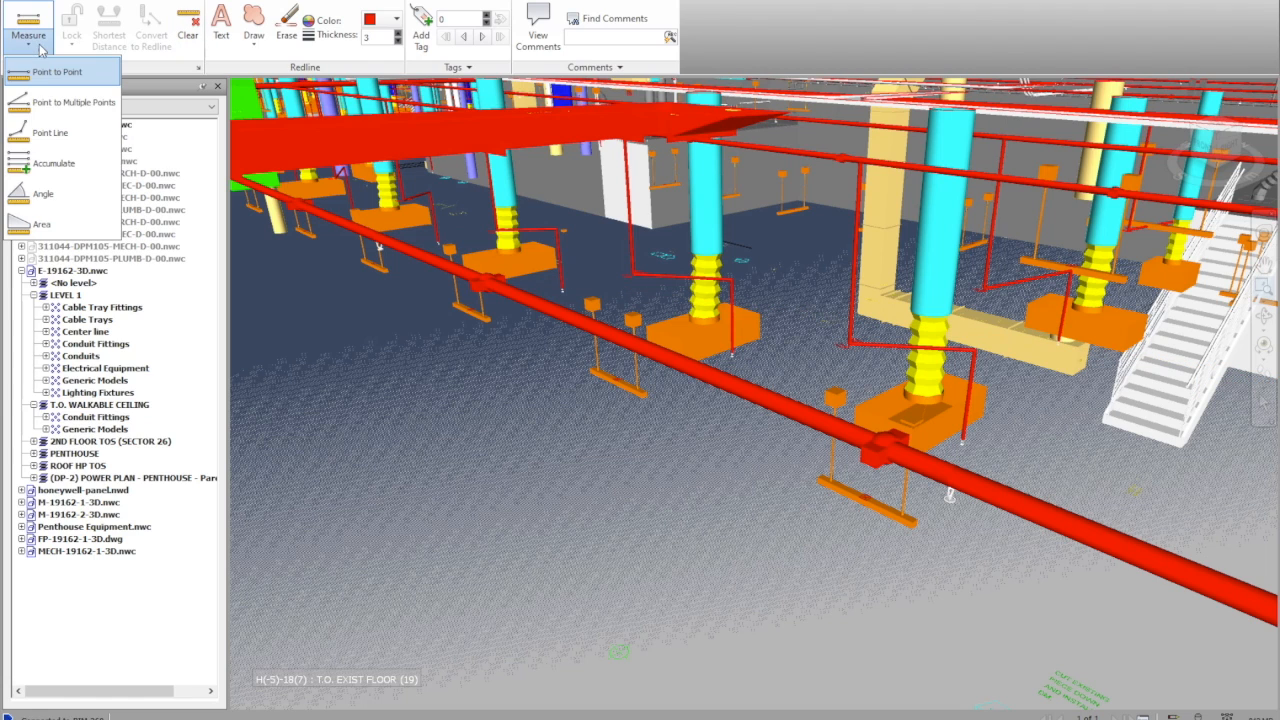
click(57, 72)
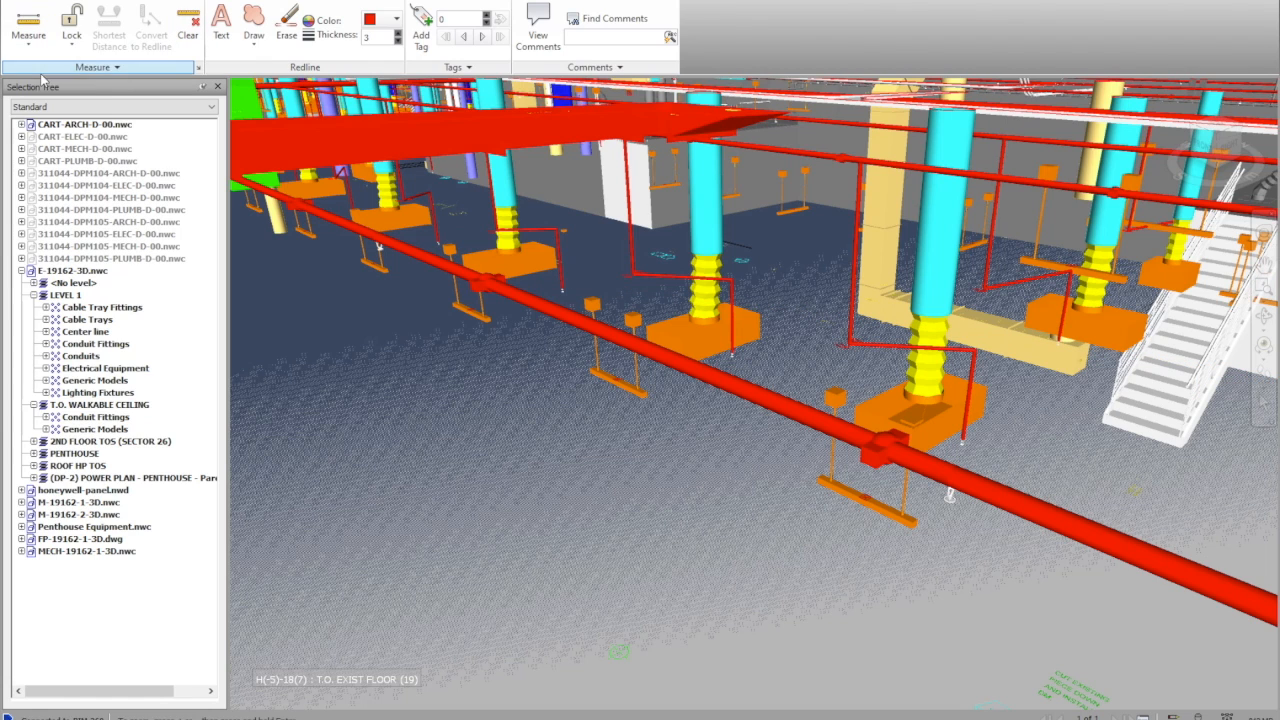
click(996, 326)
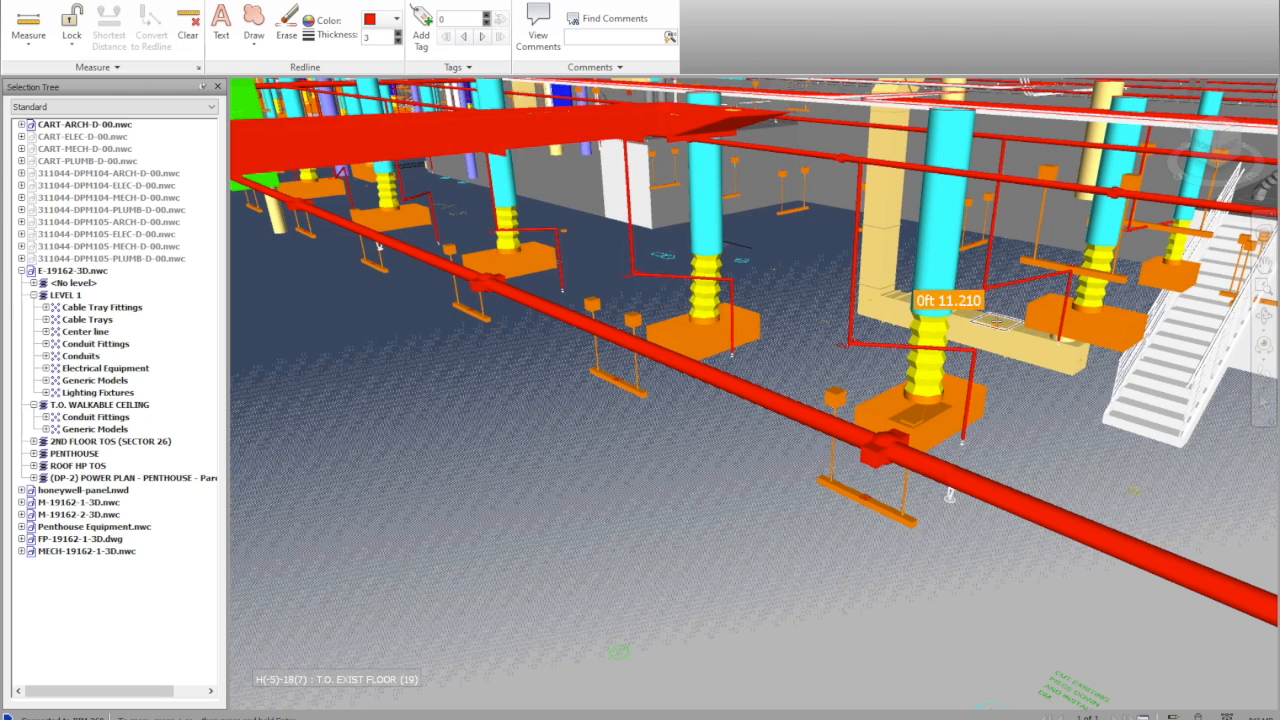
click(1062, 422)
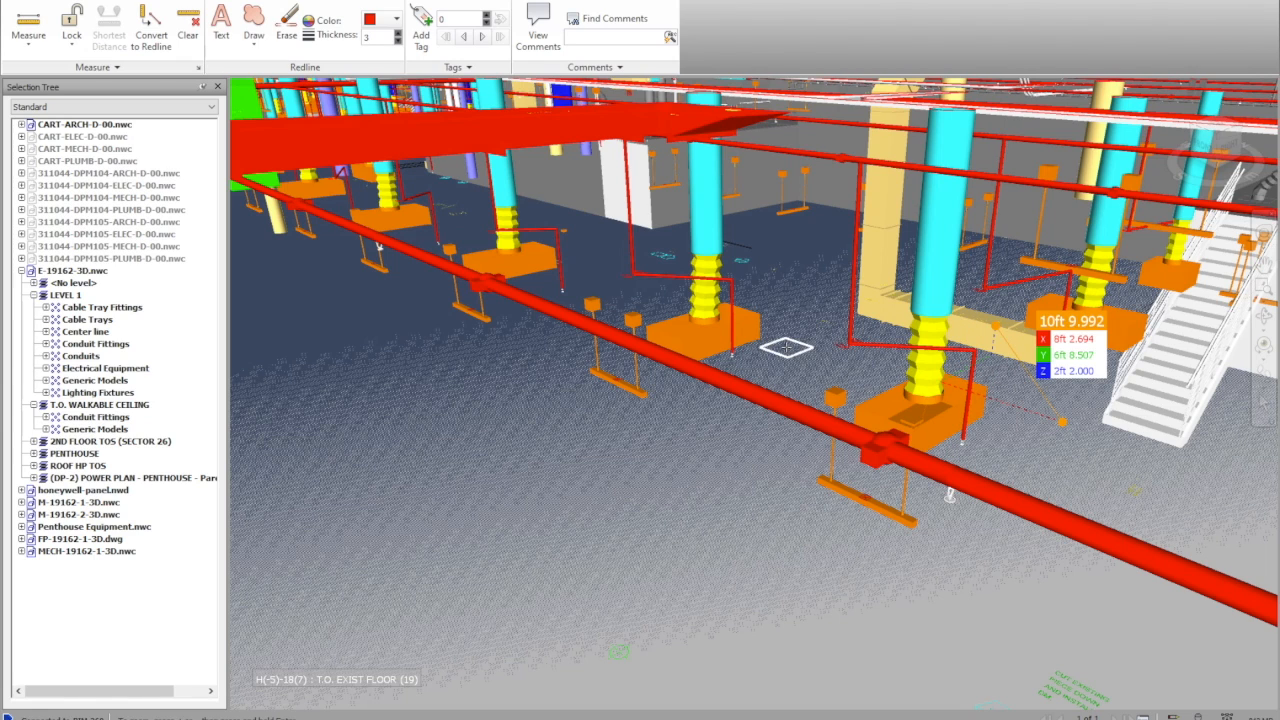
click(753, 327)
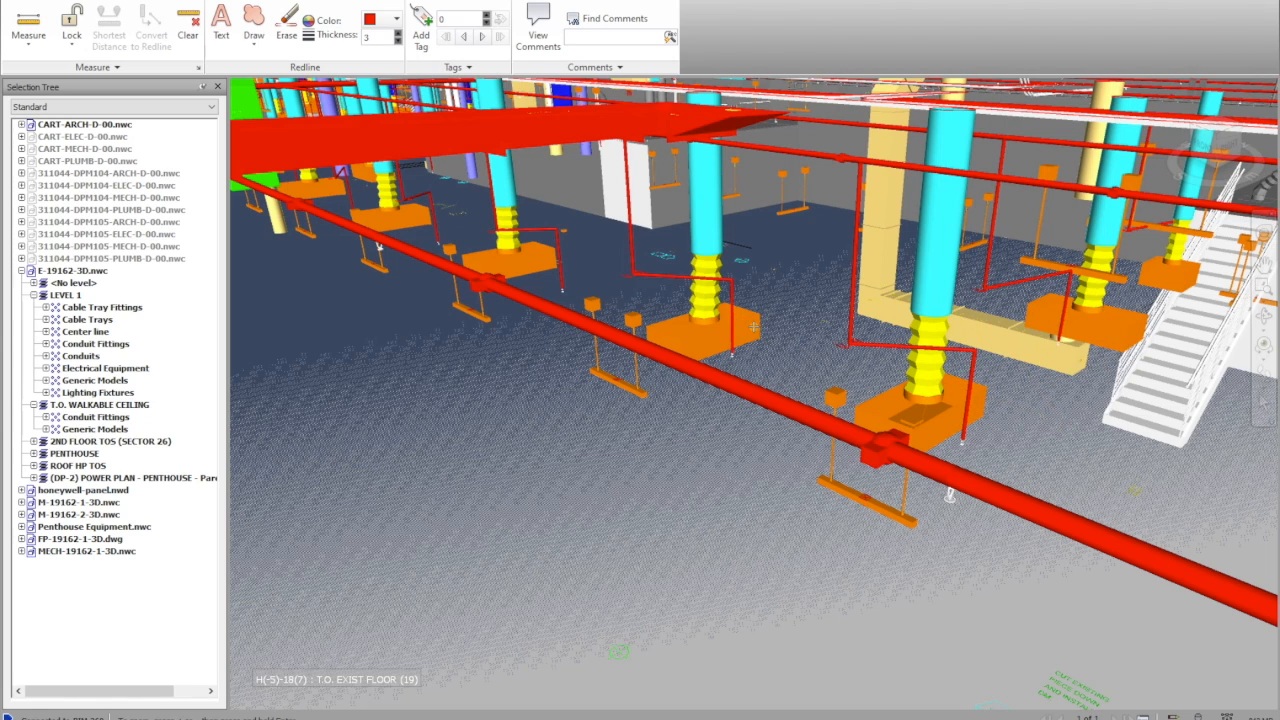
click(891, 389)
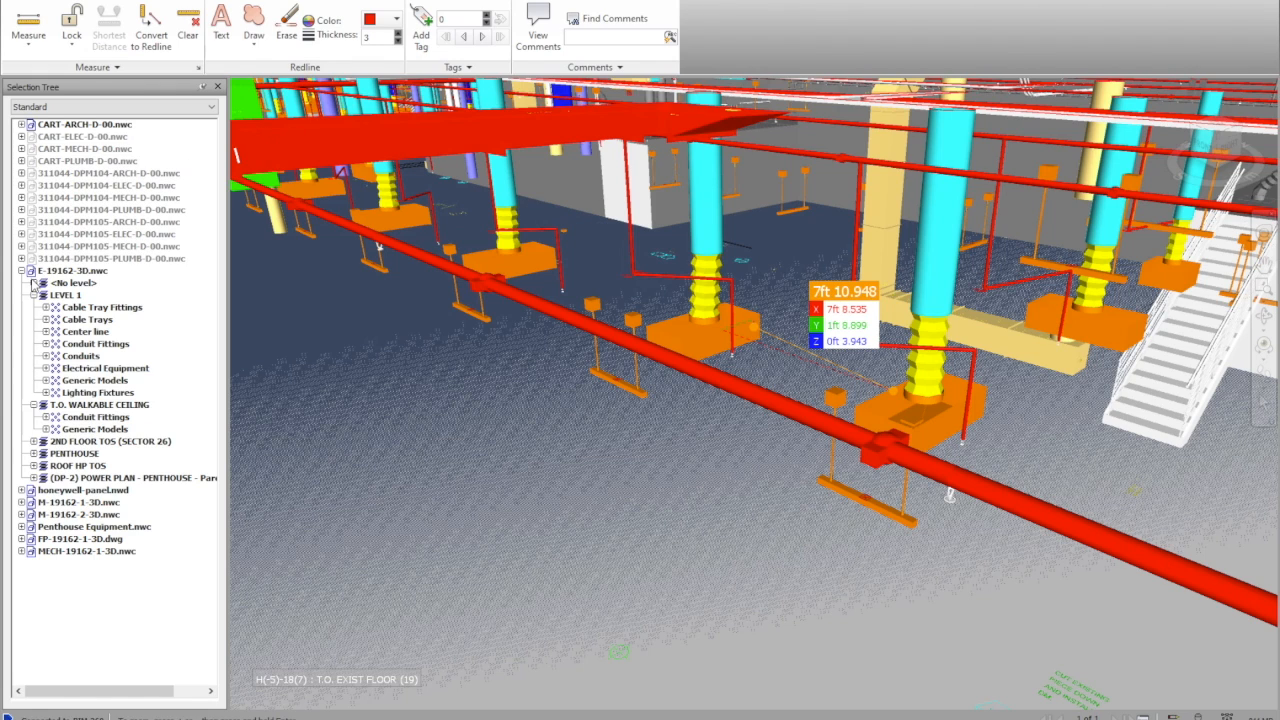
Pick an orange grille, hide its whole _PCAD_M_GRILLE layer from the Selection Tree, and unhide that layer again.
click(60, 2)
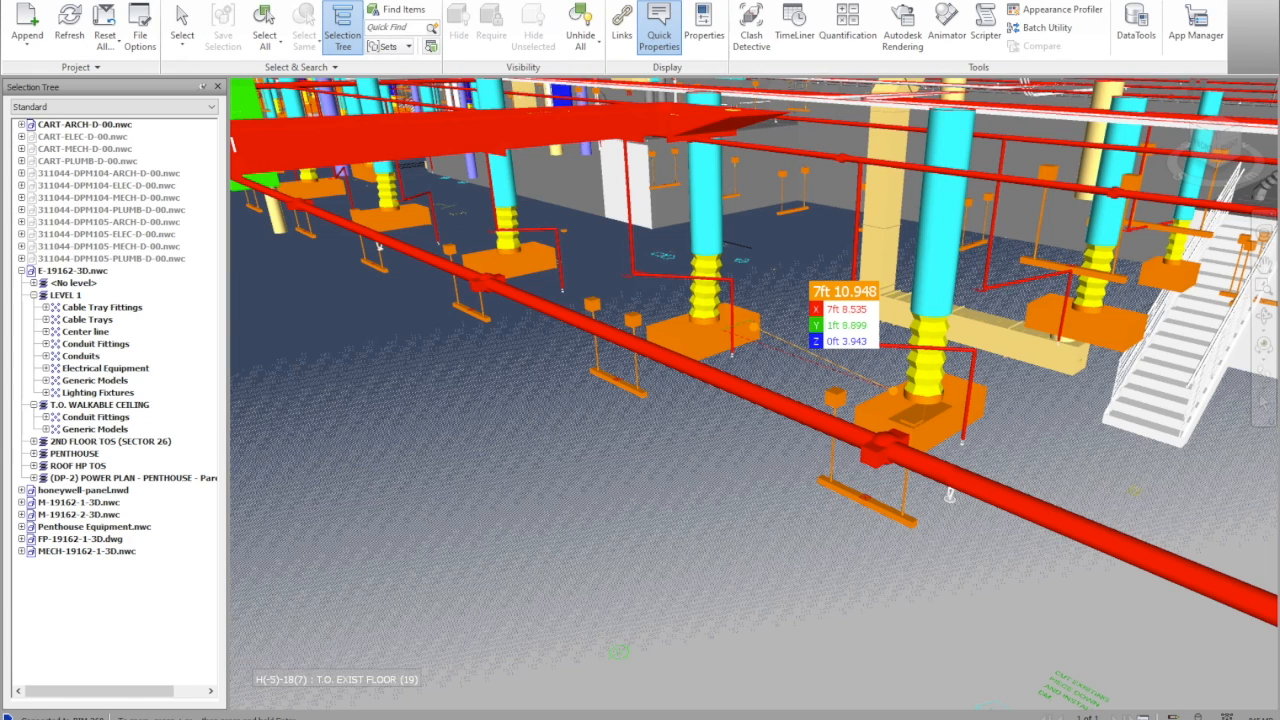
click(182, 47)
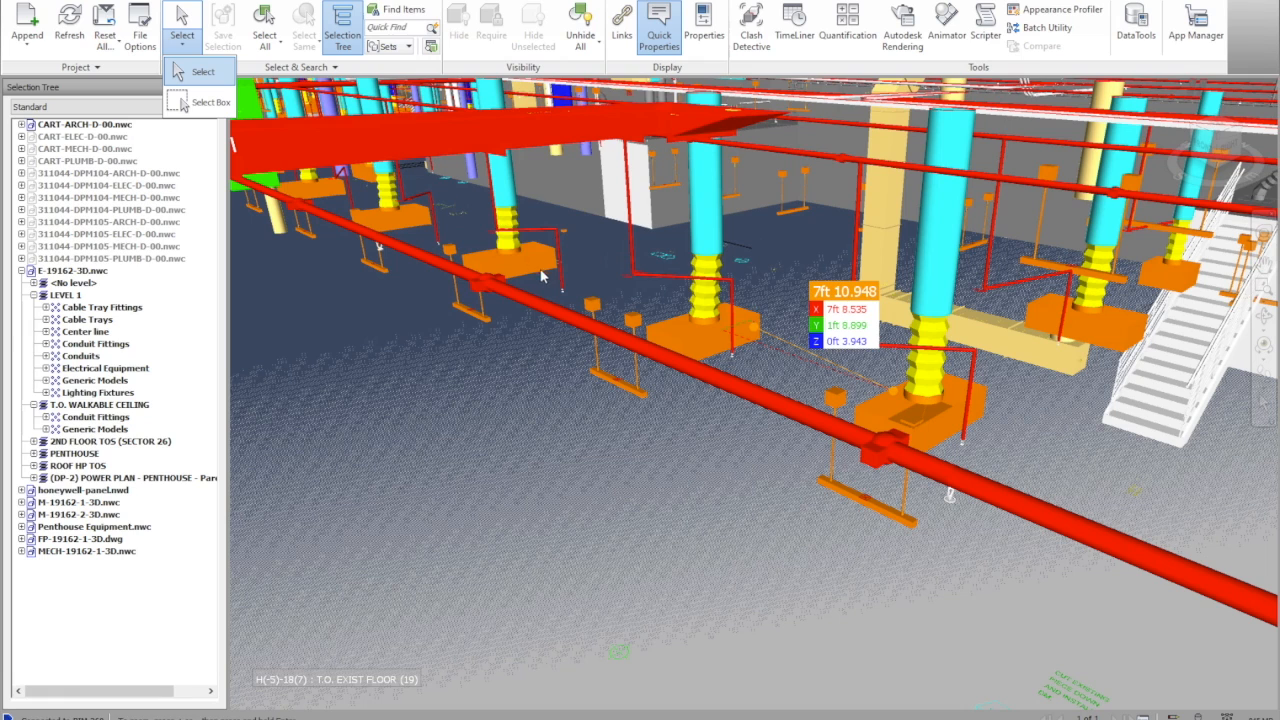
click(192, 72)
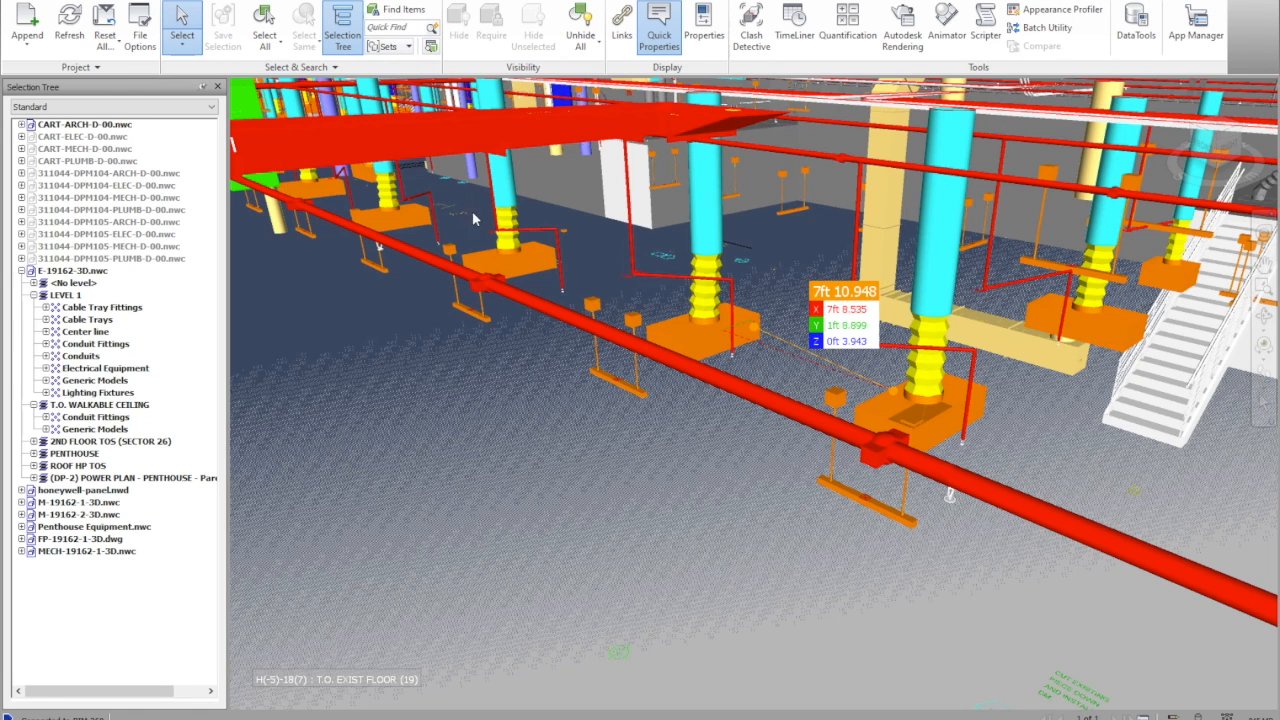
click(515, 270)
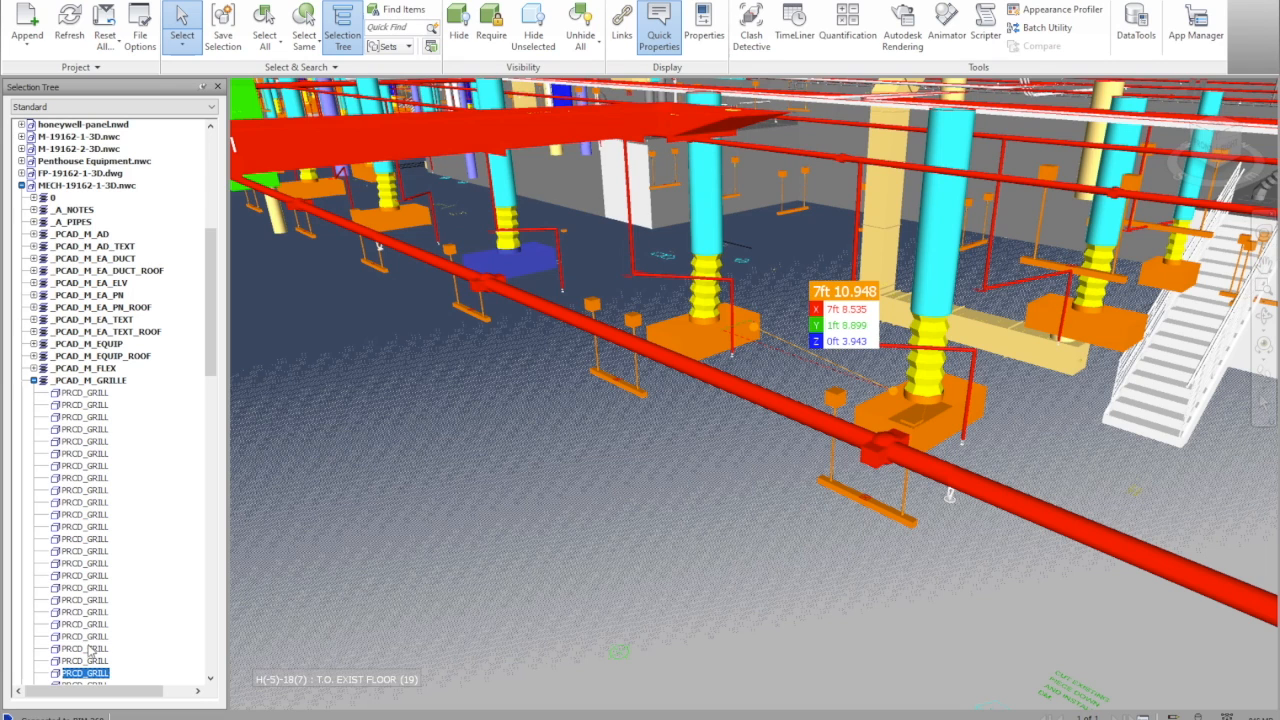
mouse_move(212, 372)
mouse_down()
mouse_move(213, 395)
mouse_move(213, 366)
mouse_up()
click(111, 395)
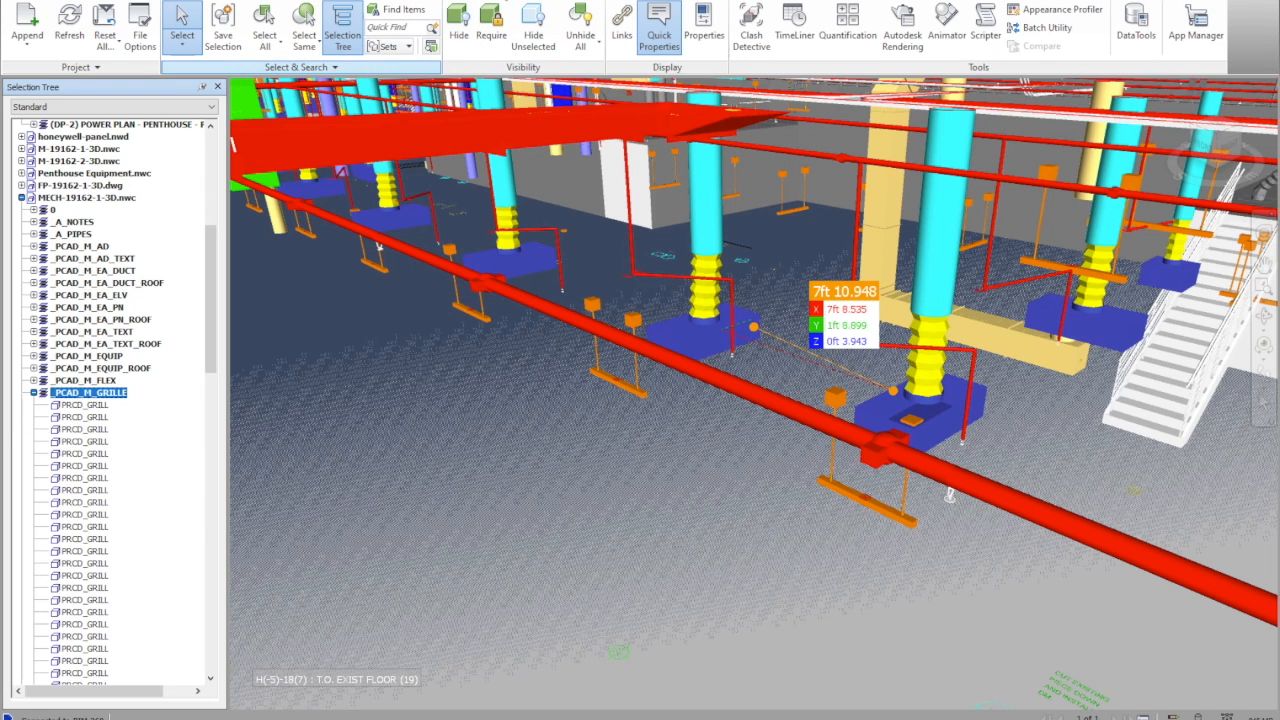
click(459, 20)
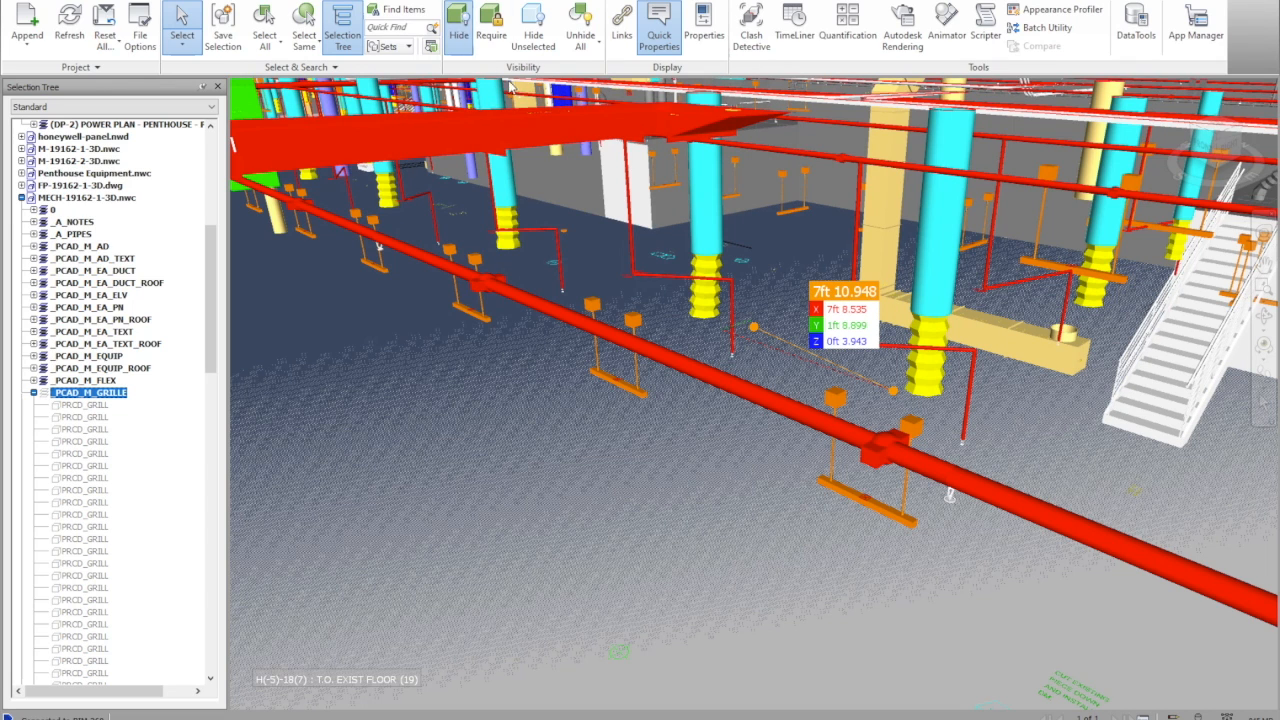
right_click(92, 397)
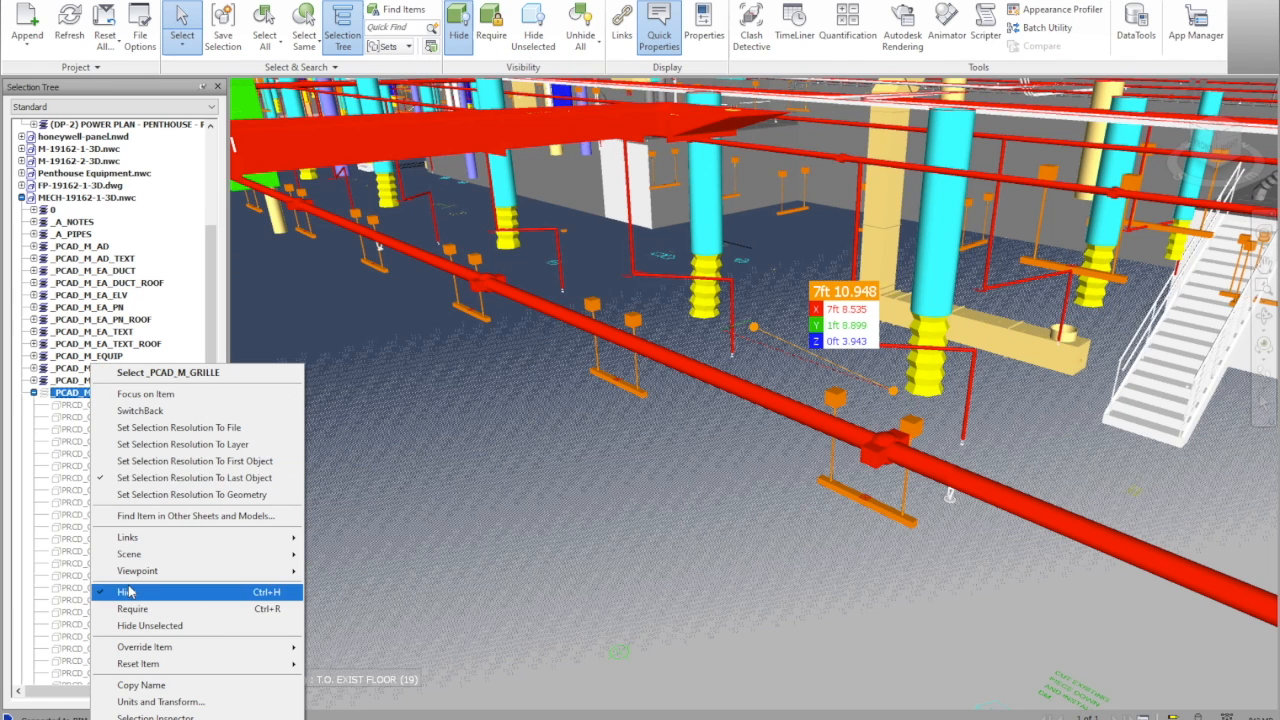
click(127, 592)
Select the floor slab and a cyan duct in the model, and reselect the _PCAD_M_GRILLE layer.
click(468, 204)
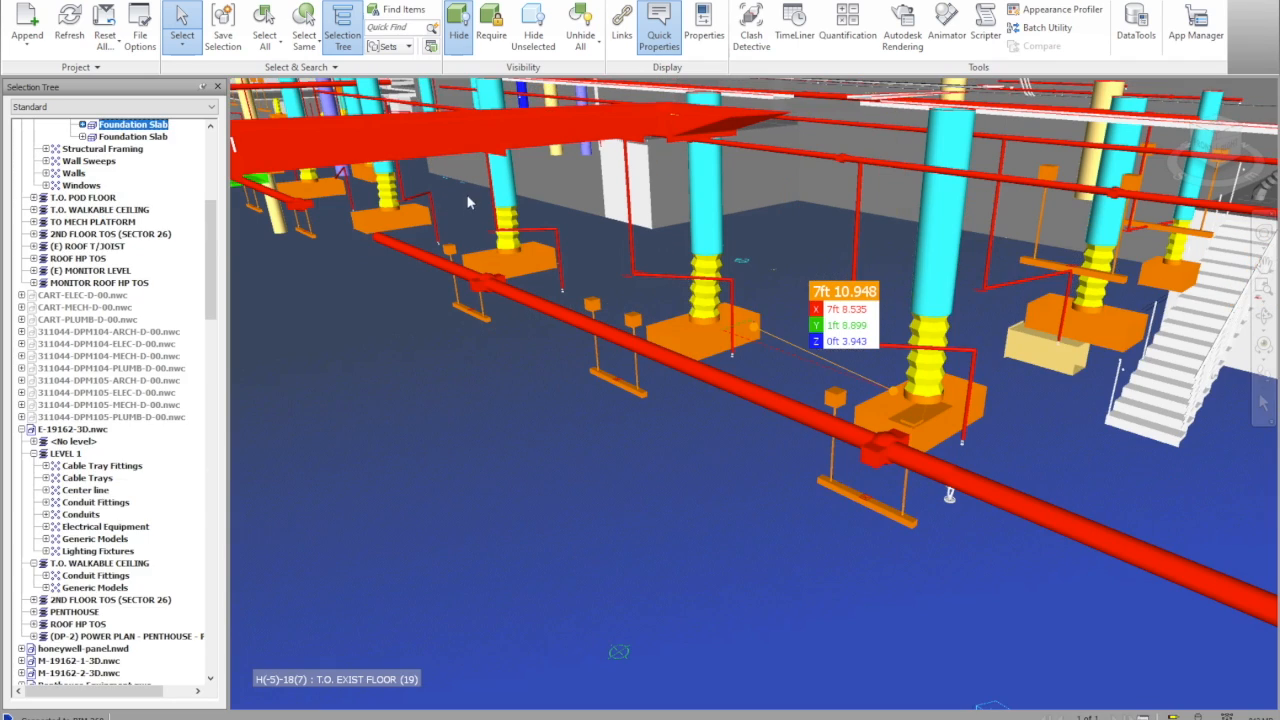
click(497, 189)
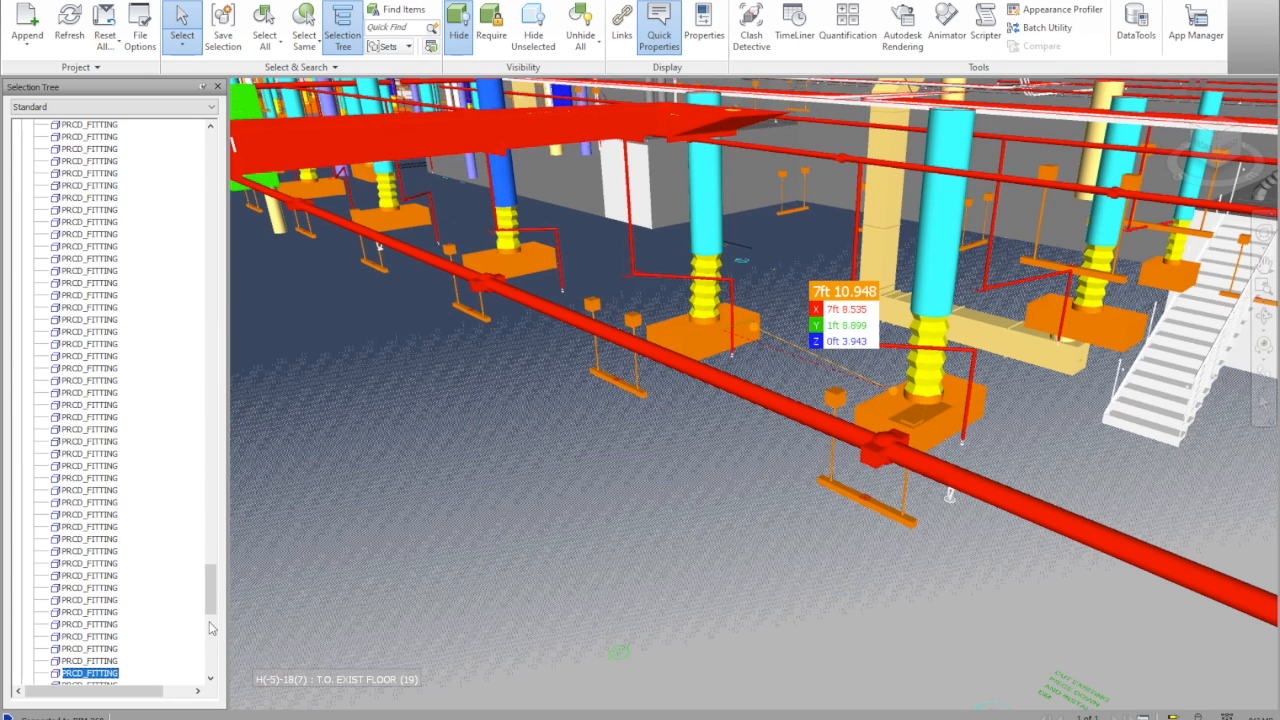
drag(211, 600, 221, 461)
key(ctrl+z)
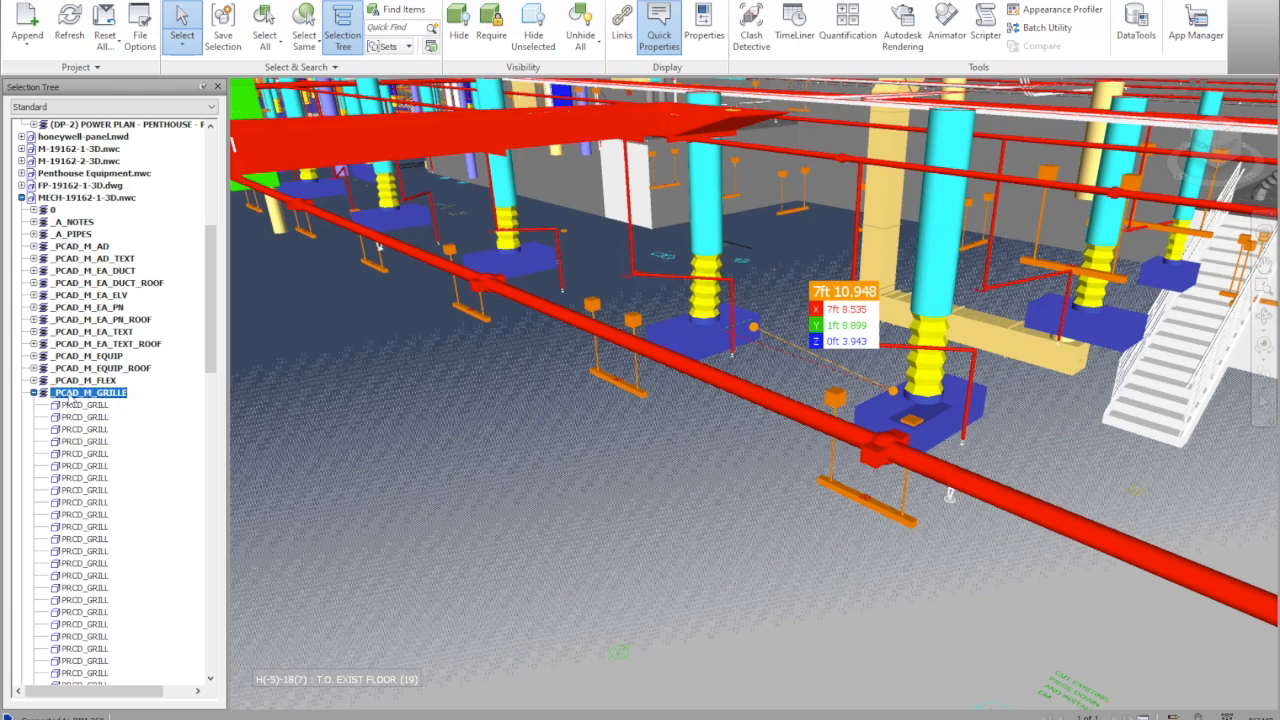
drag(210, 338, 238, 236)
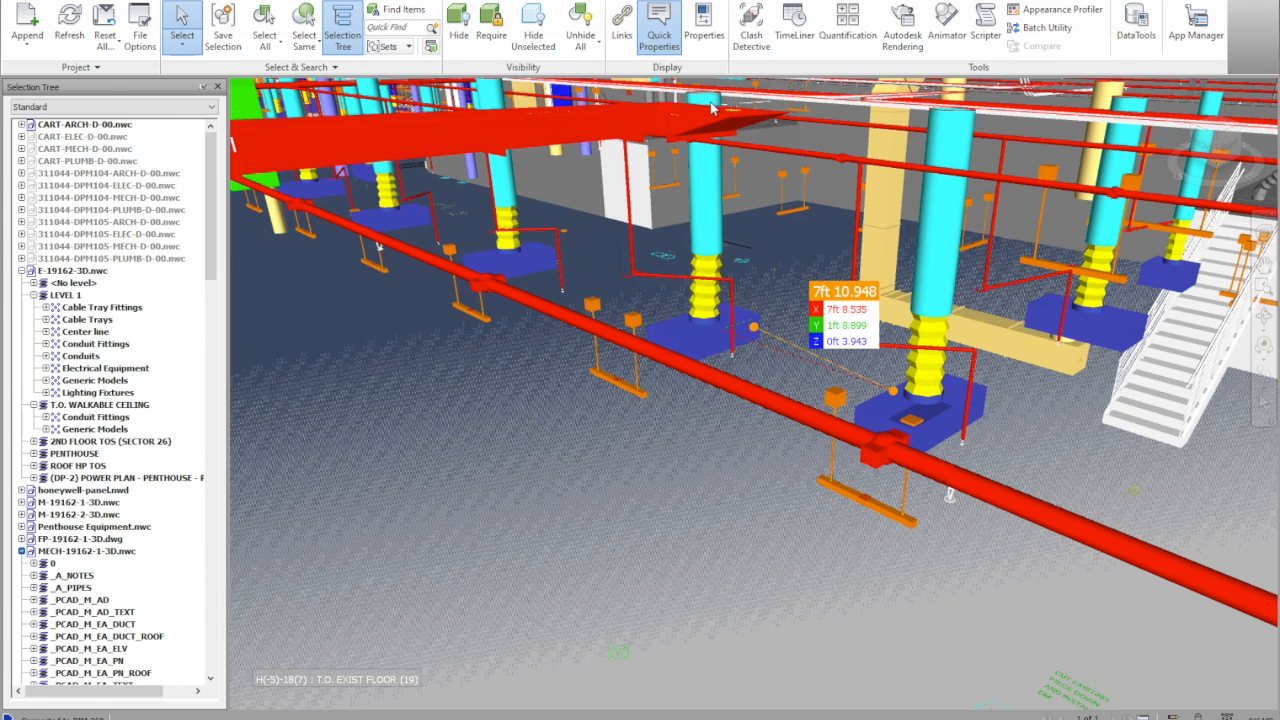
Review the Item, Entity Handle, TimeLiner and Material properties of the _PCAD_M_GRILLE layer in a widened Properties window, and close it.
click(704, 35)
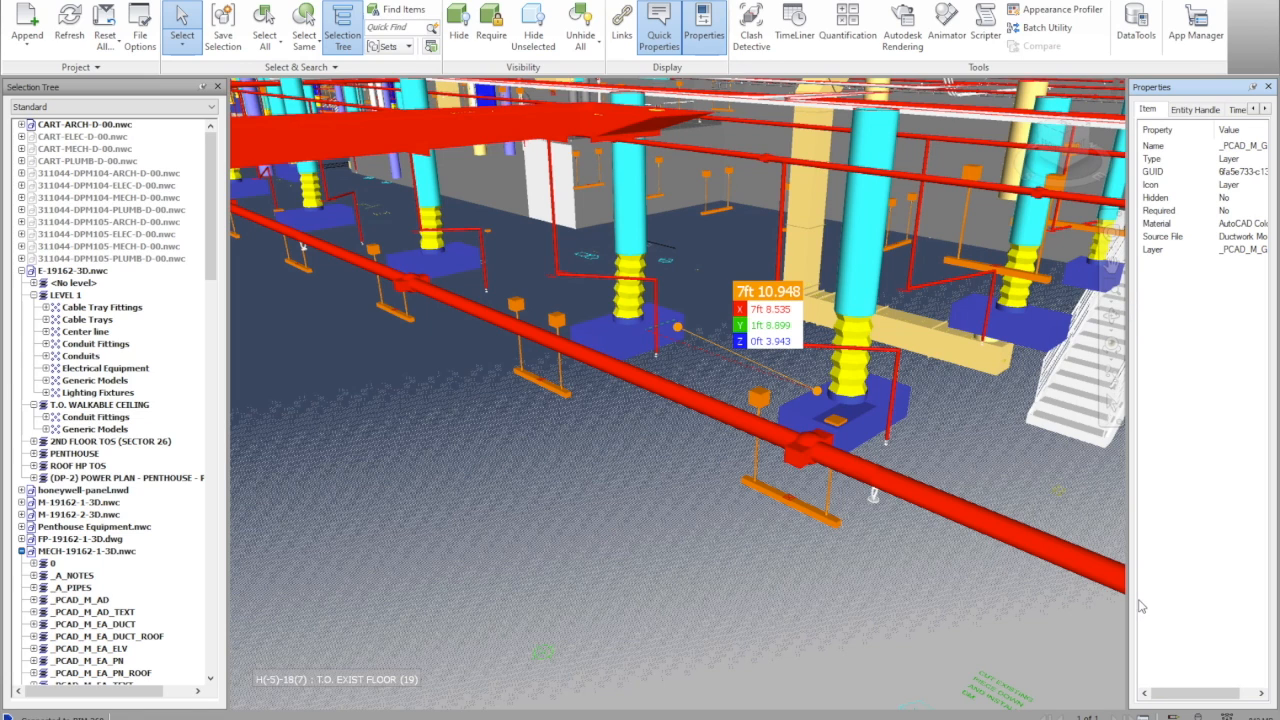
drag(1127, 600, 1017, 595)
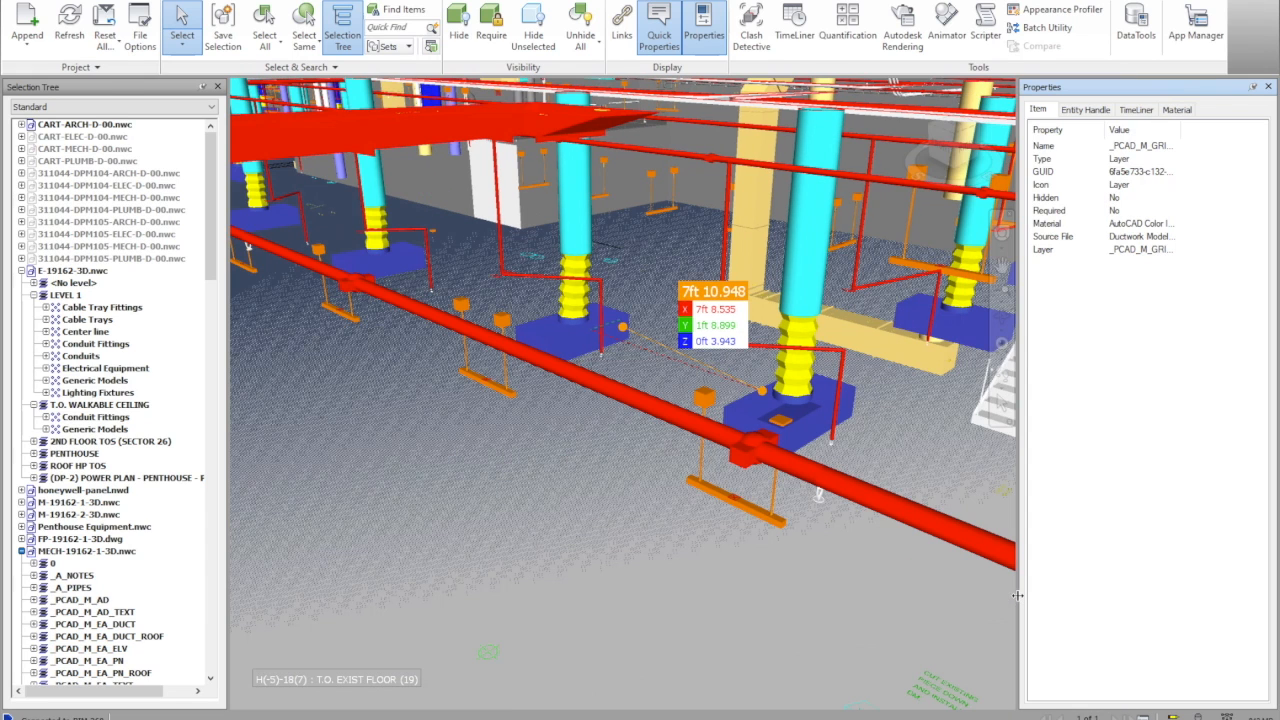
drag(1178, 130, 1233, 130)
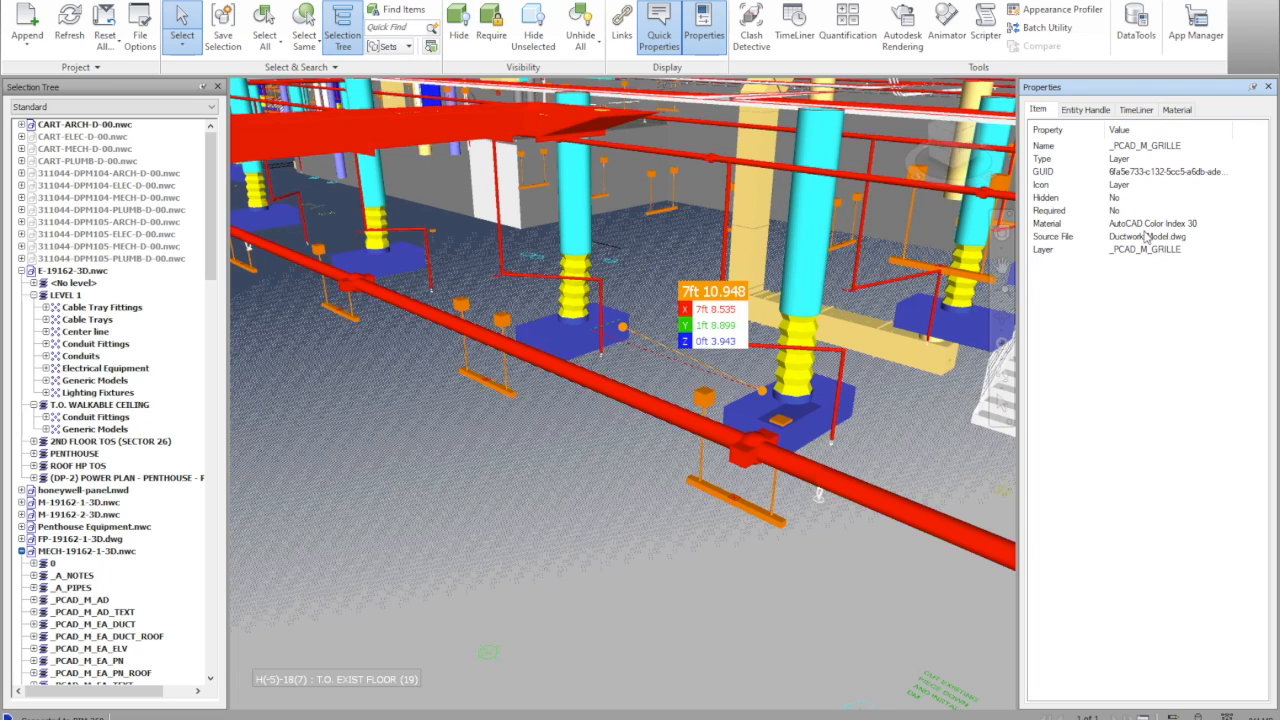
click(1088, 110)
click(1138, 110)
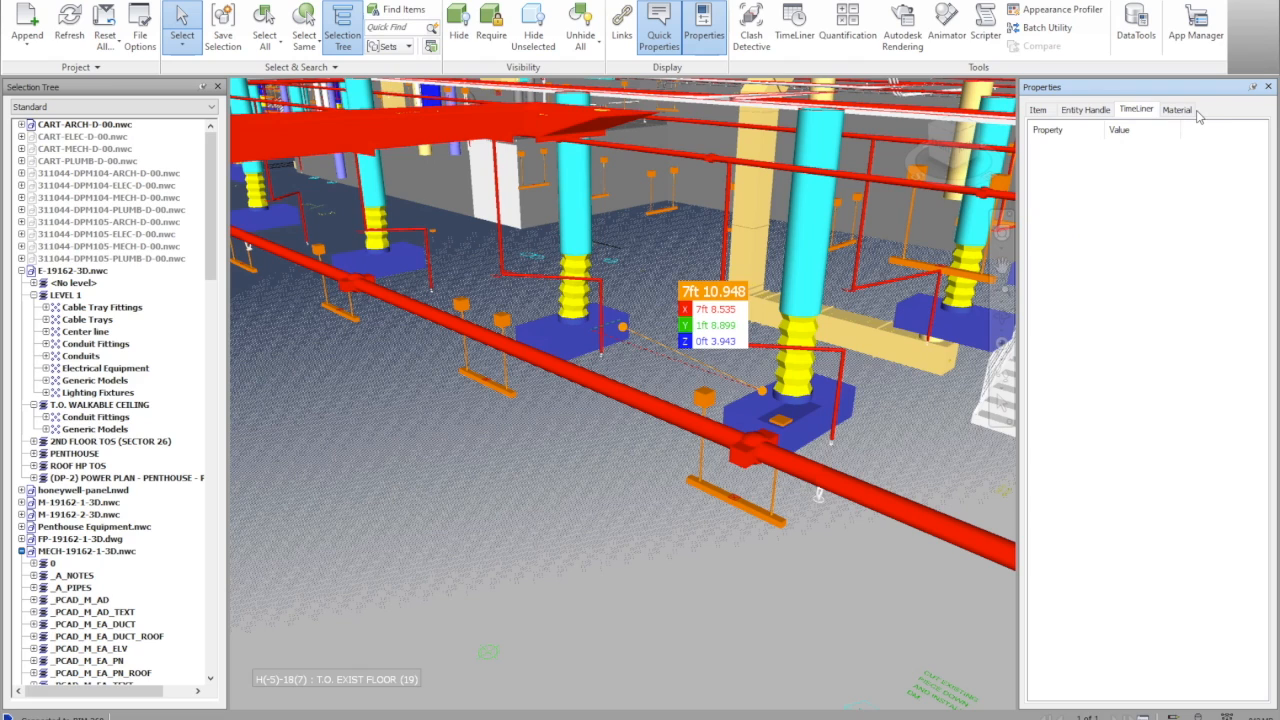
click(1180, 110)
click(1040, 110)
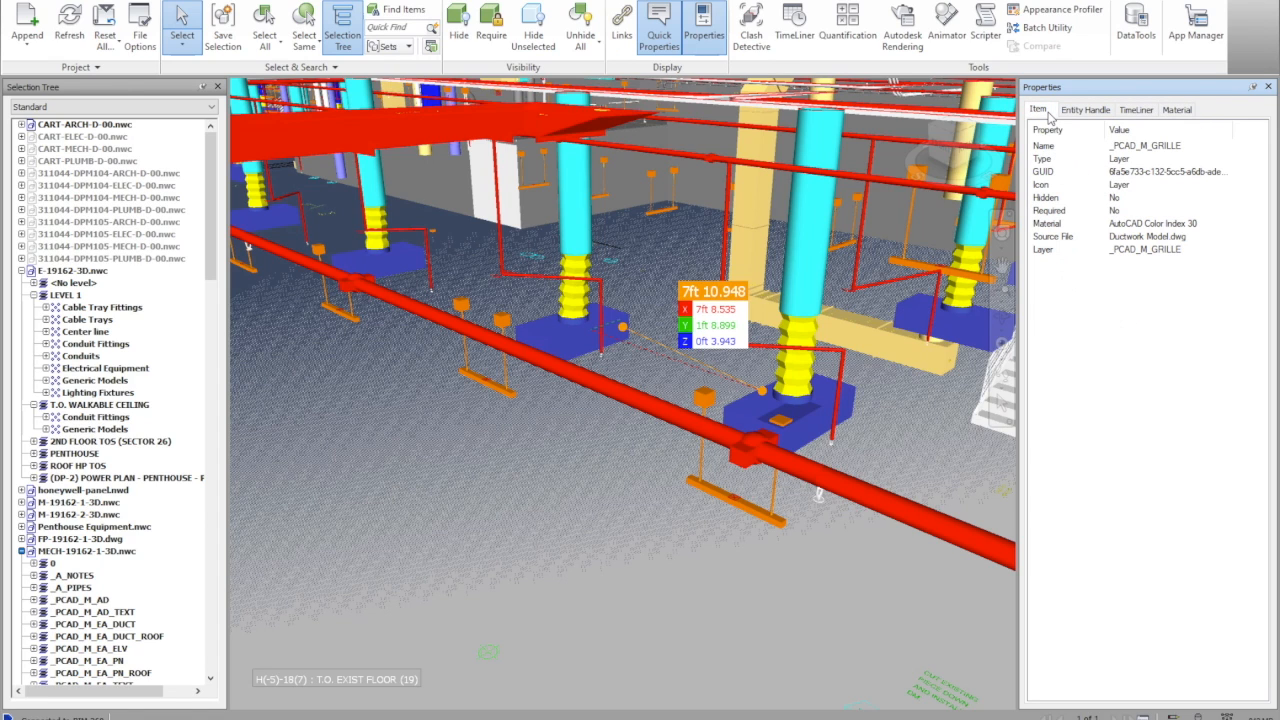
mouse_move(594, 100)
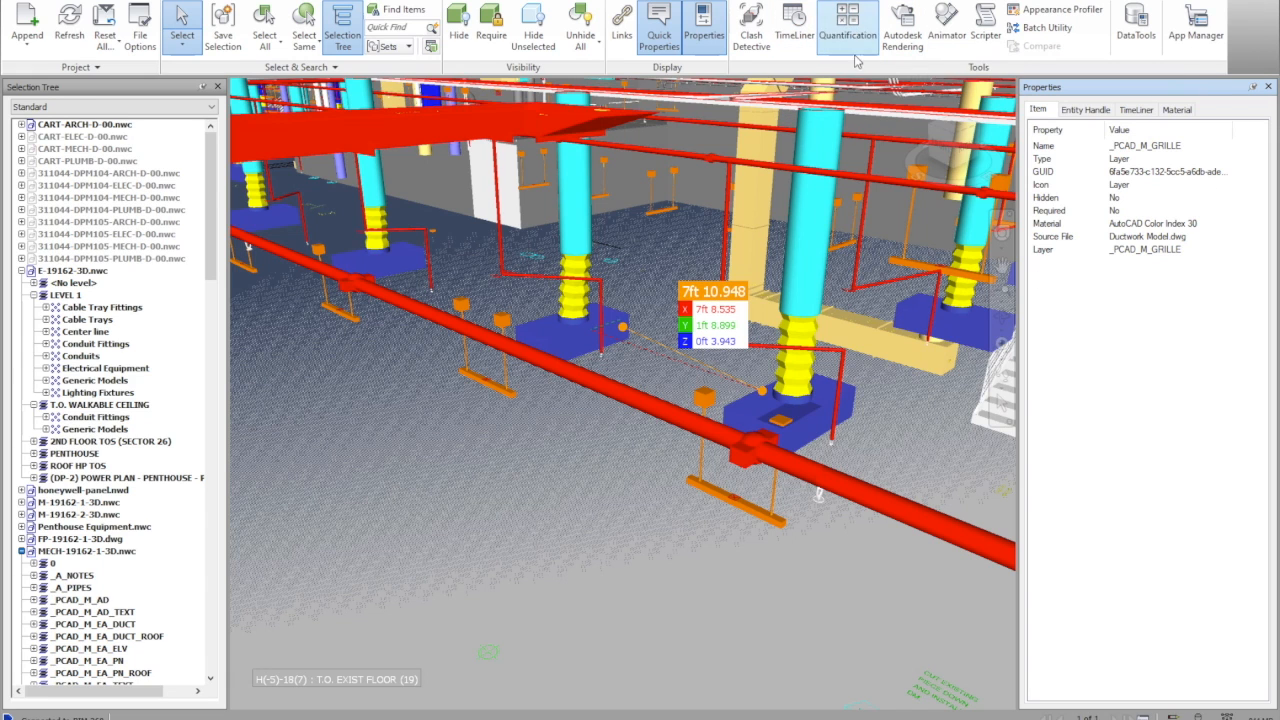
click(1268, 87)
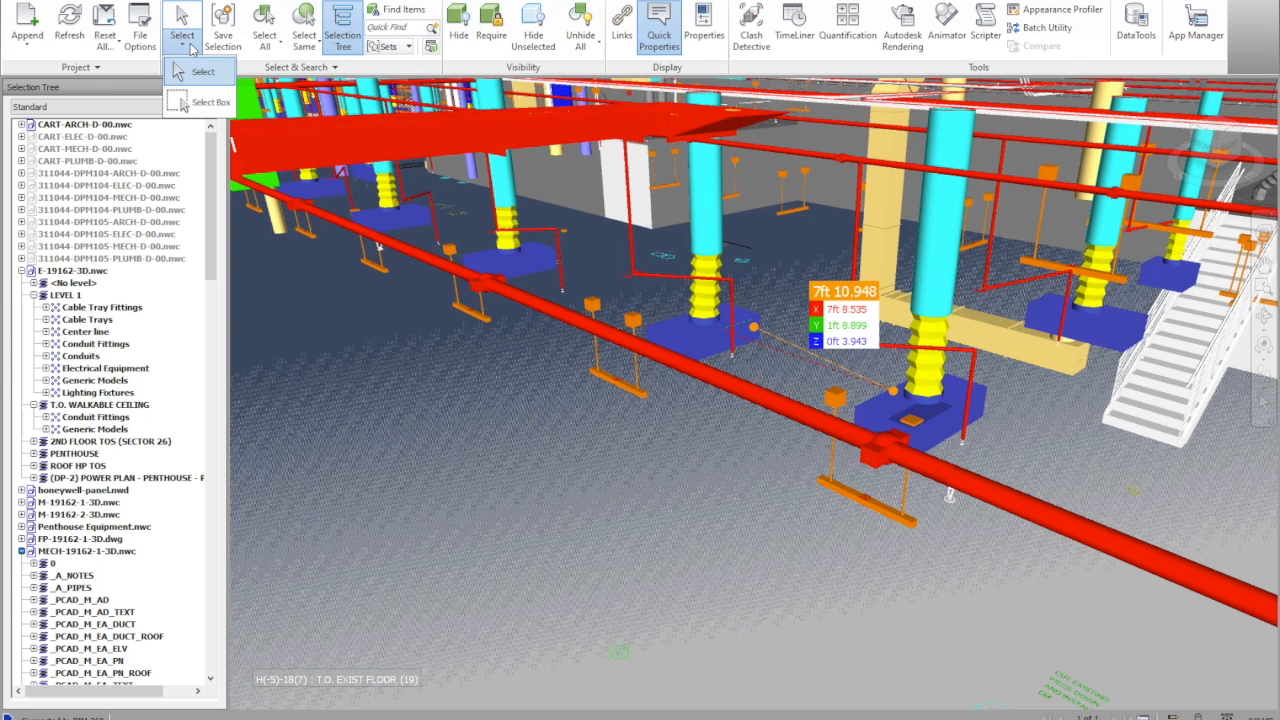
Clear the layer selection, pick a single orange grille, and select all items of the same type.
click(213, 457)
click(213, 457)
drag(213, 457, 206, 580)
key(Escape)
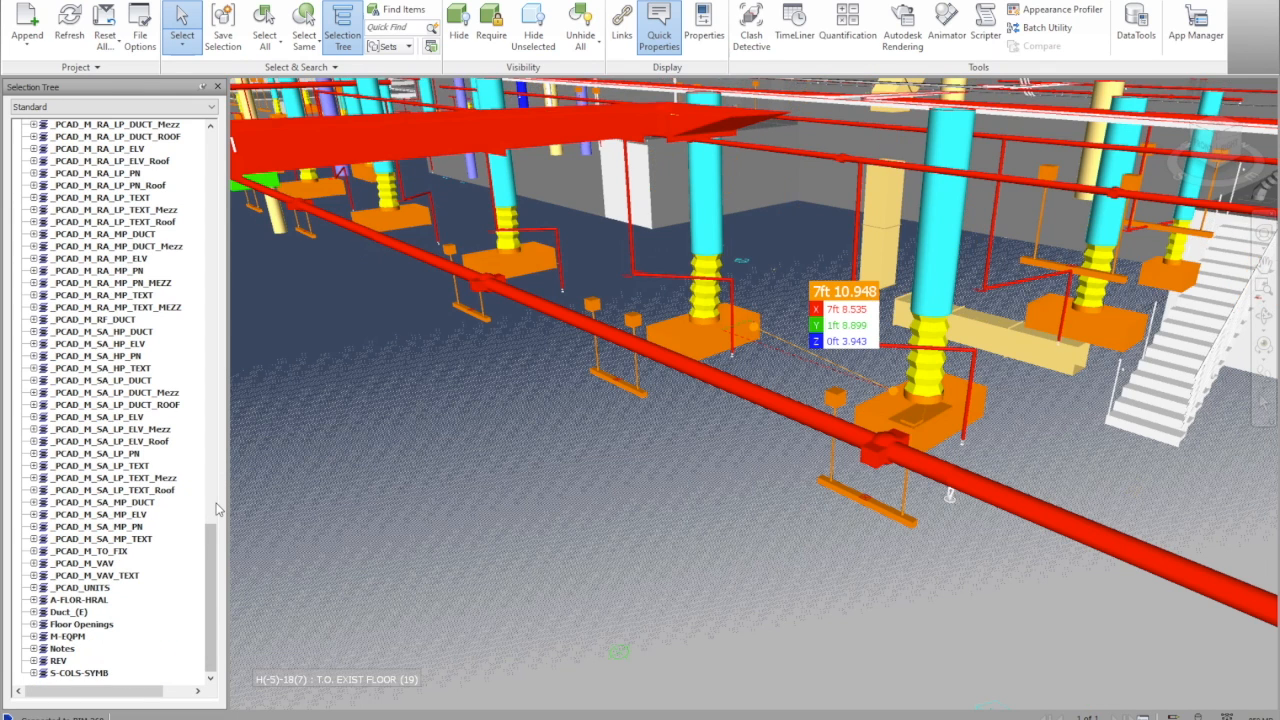
click(532, 268)
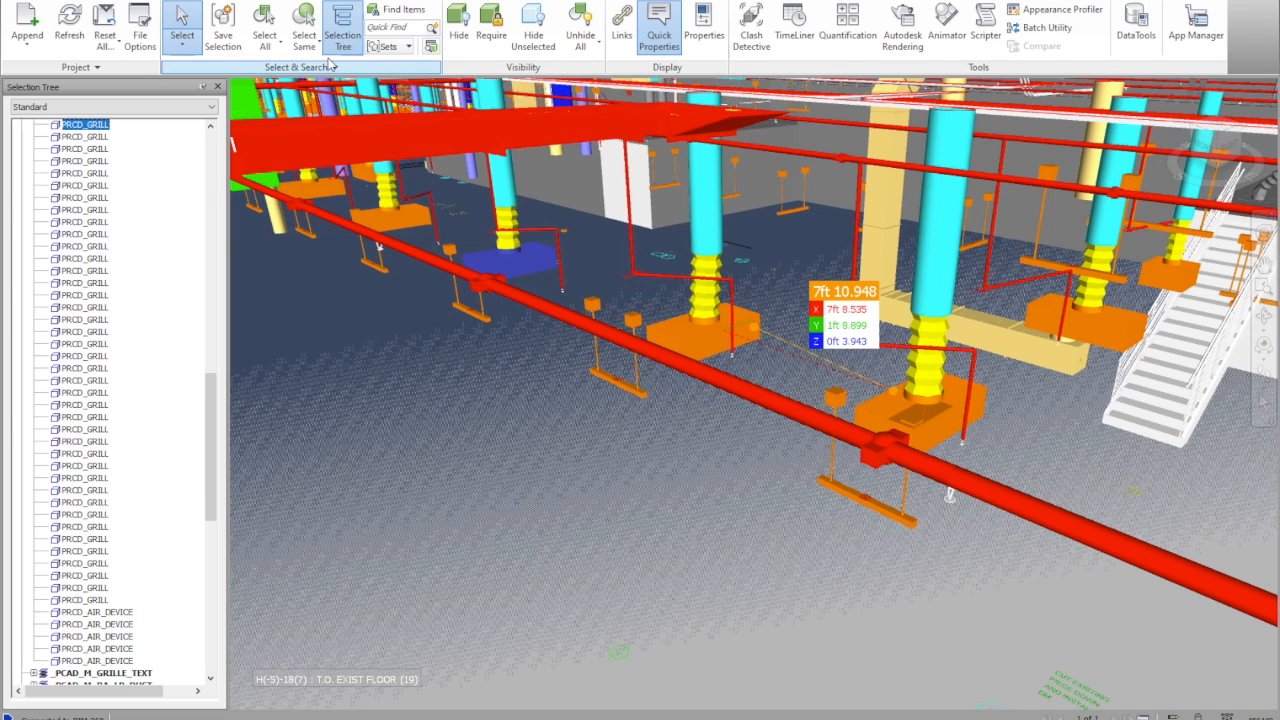
click(306, 48)
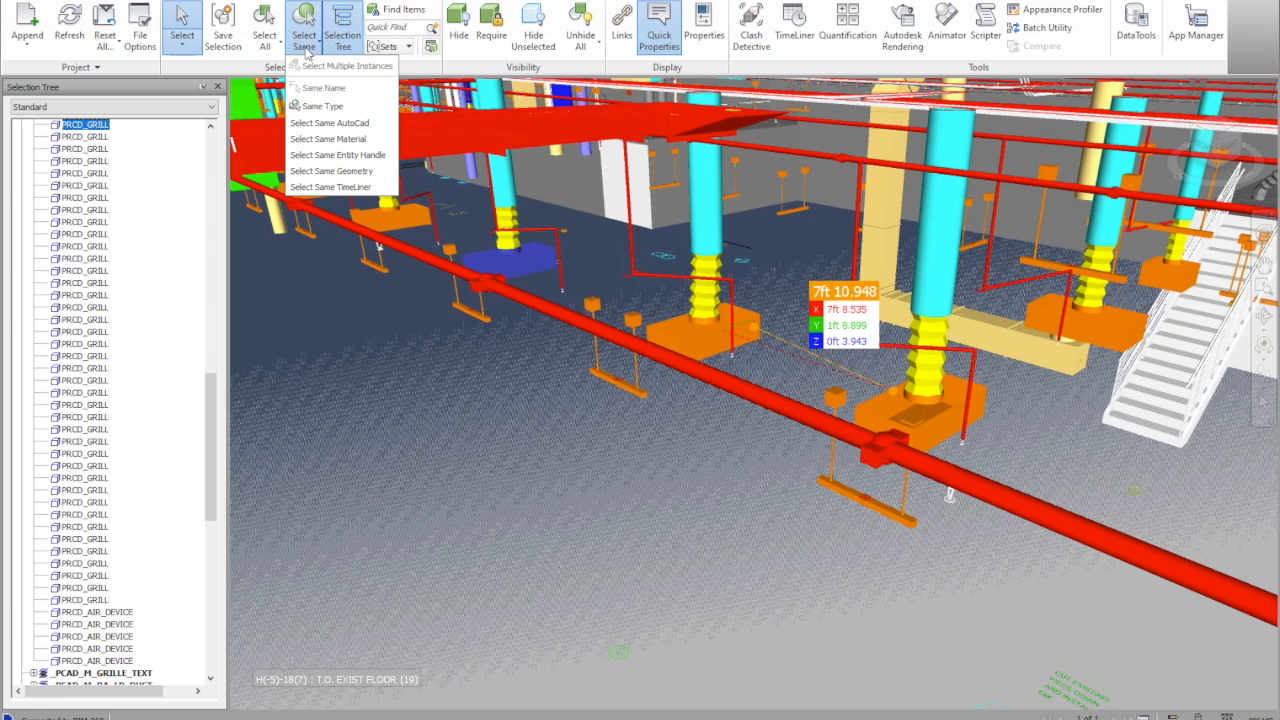
click(311, 106)
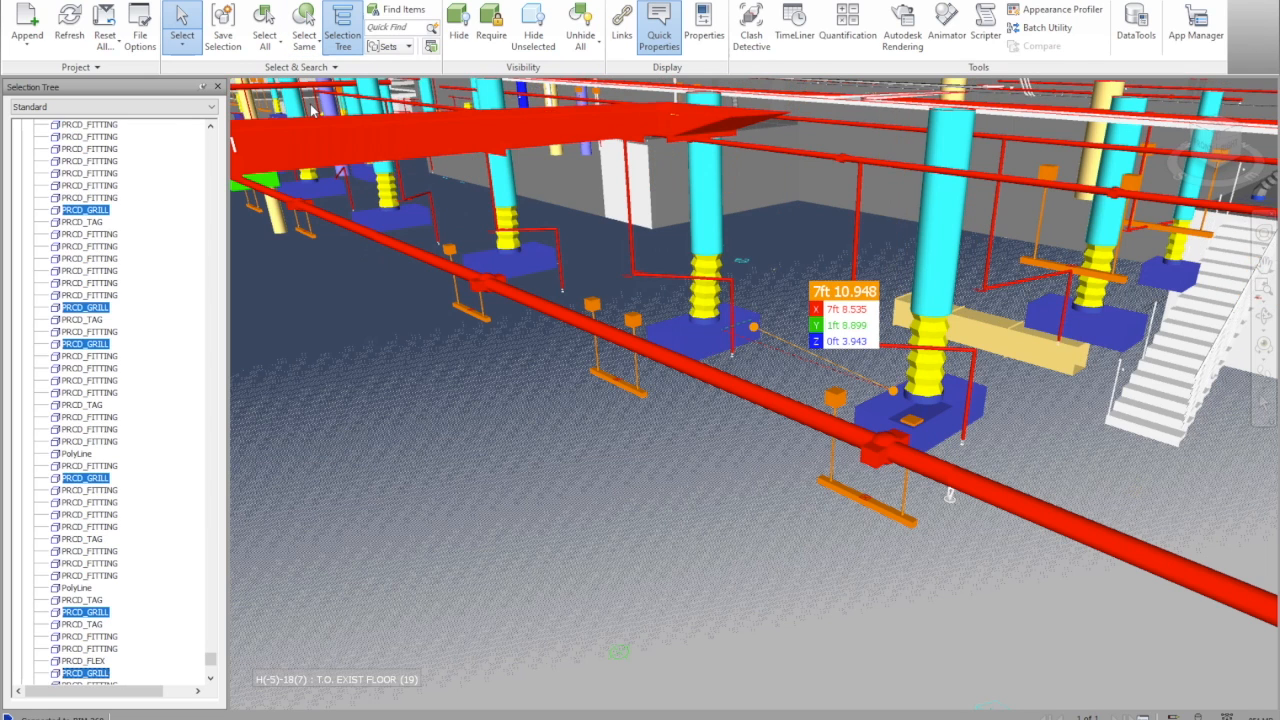
Deselect all the grilles with Select None.
click(297, 52)
click(266, 52)
click(266, 52)
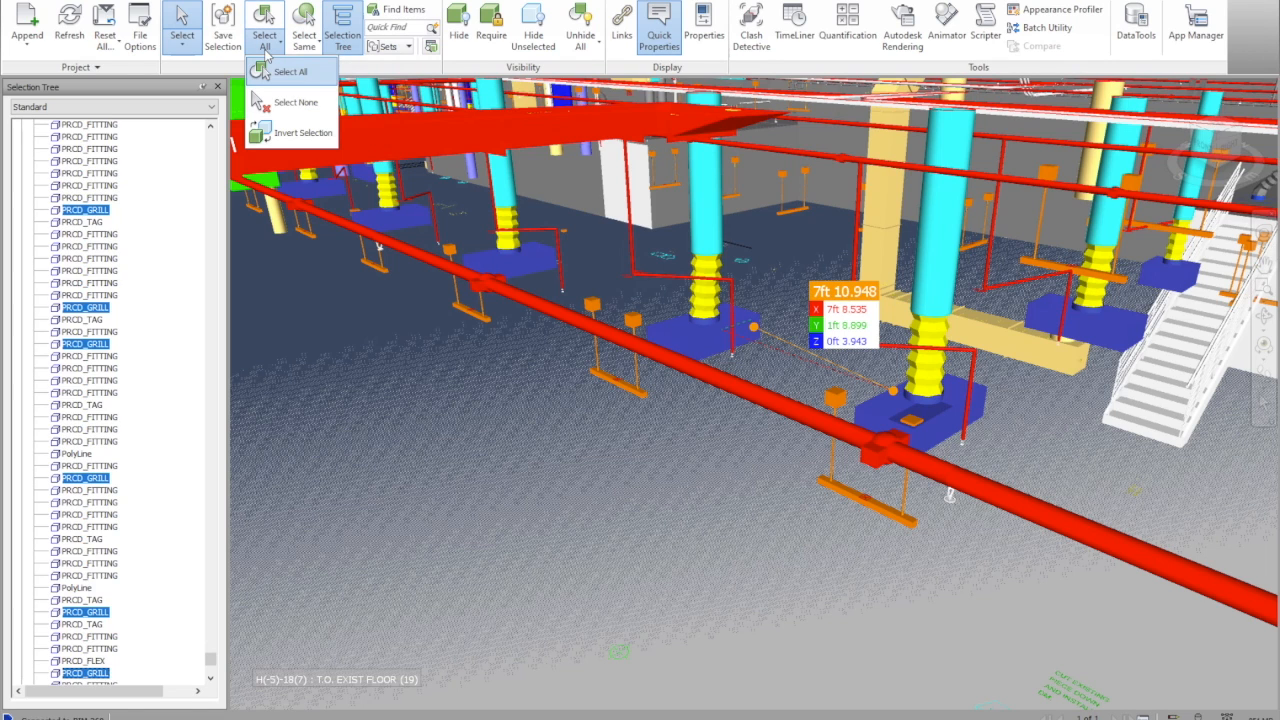
click(274, 102)
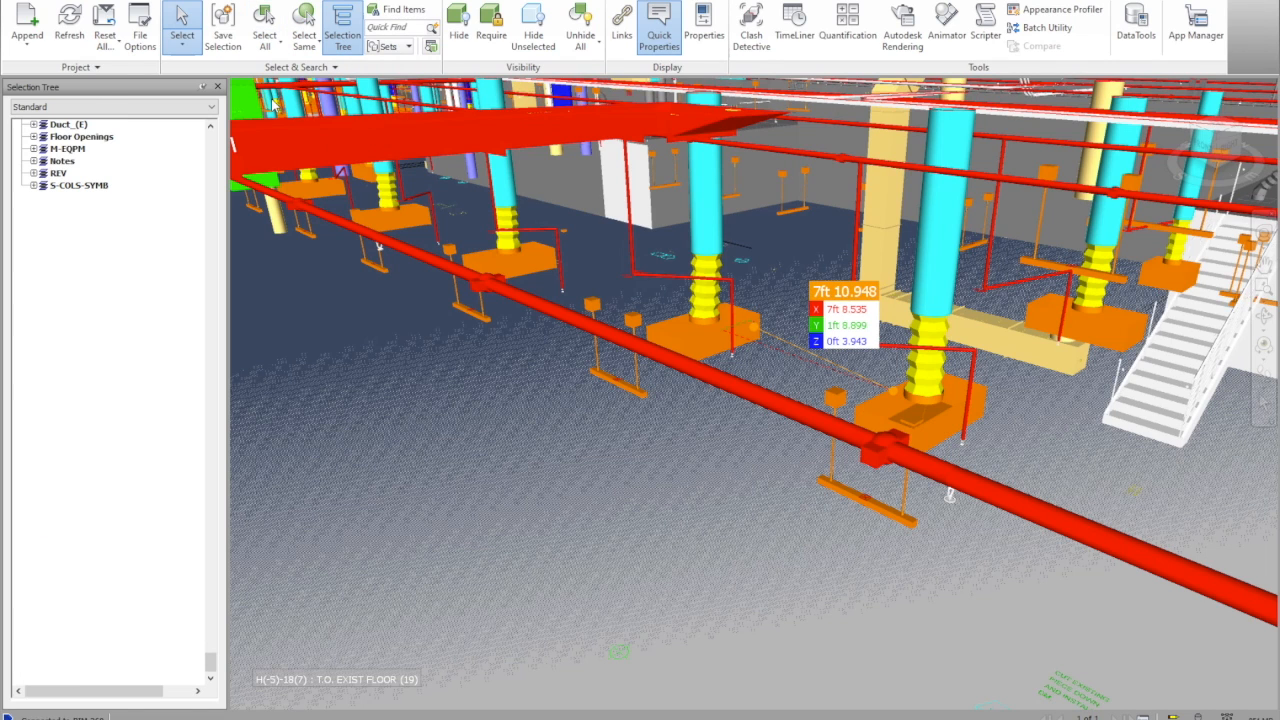
Use Select Box to select the items around the two neighbouring orange grilles behind the red pipe.
click(188, 46)
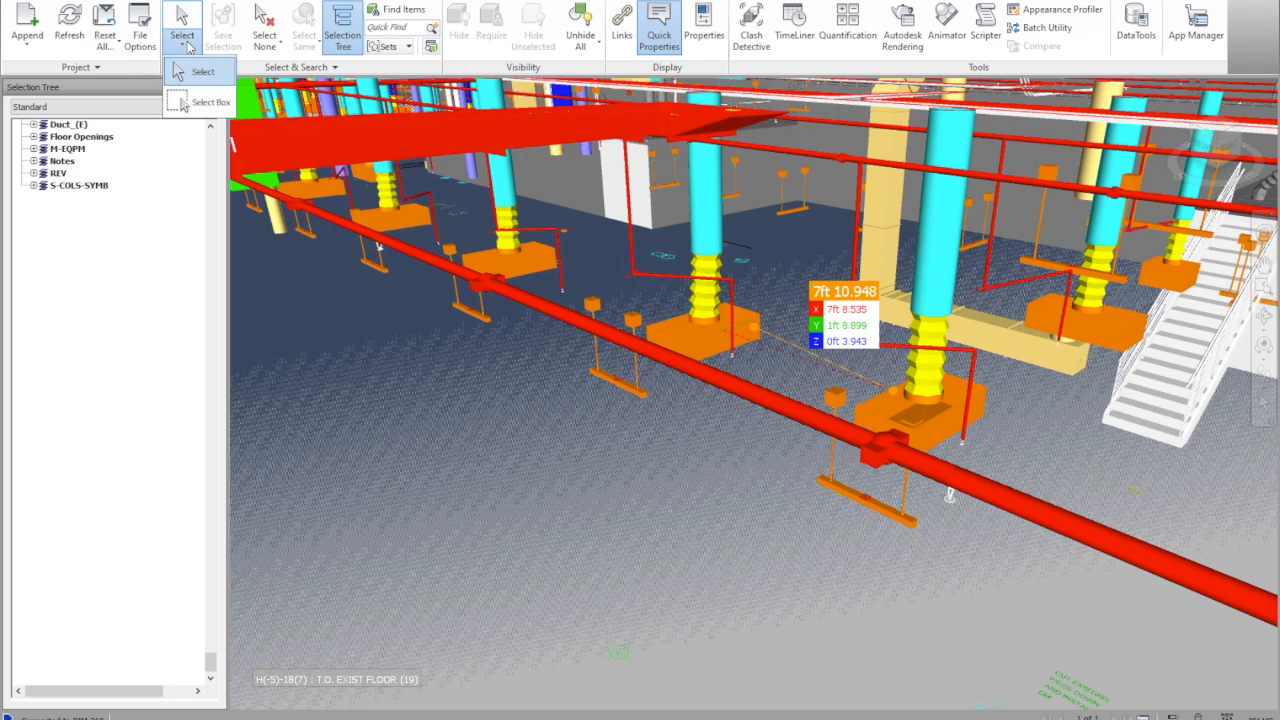
click(192, 103)
drag(569, 352, 779, 198)
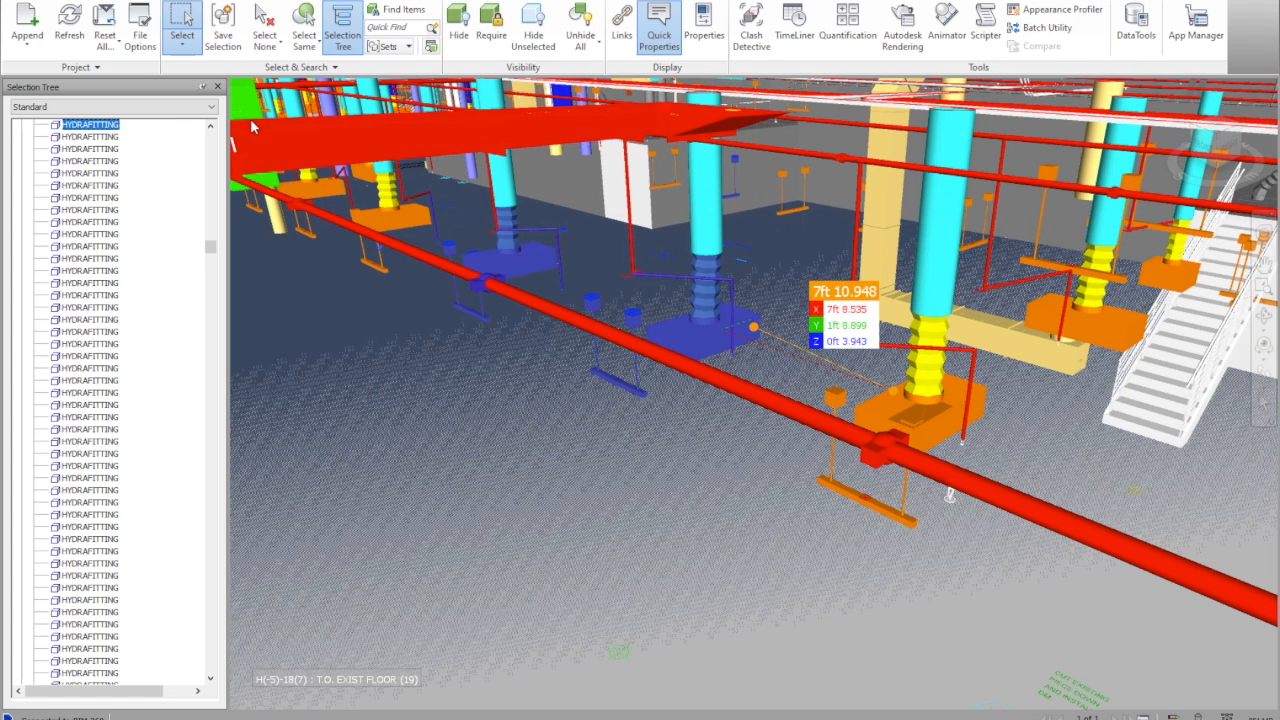
Collapse the expanded CART-ARCH-D-00.nwc, FP-19162-1-3D.dwg and MECH-19162-1-3D.nwc branches in the Selection Tree and clear the selection.
scroll(217, 170, up, 5)
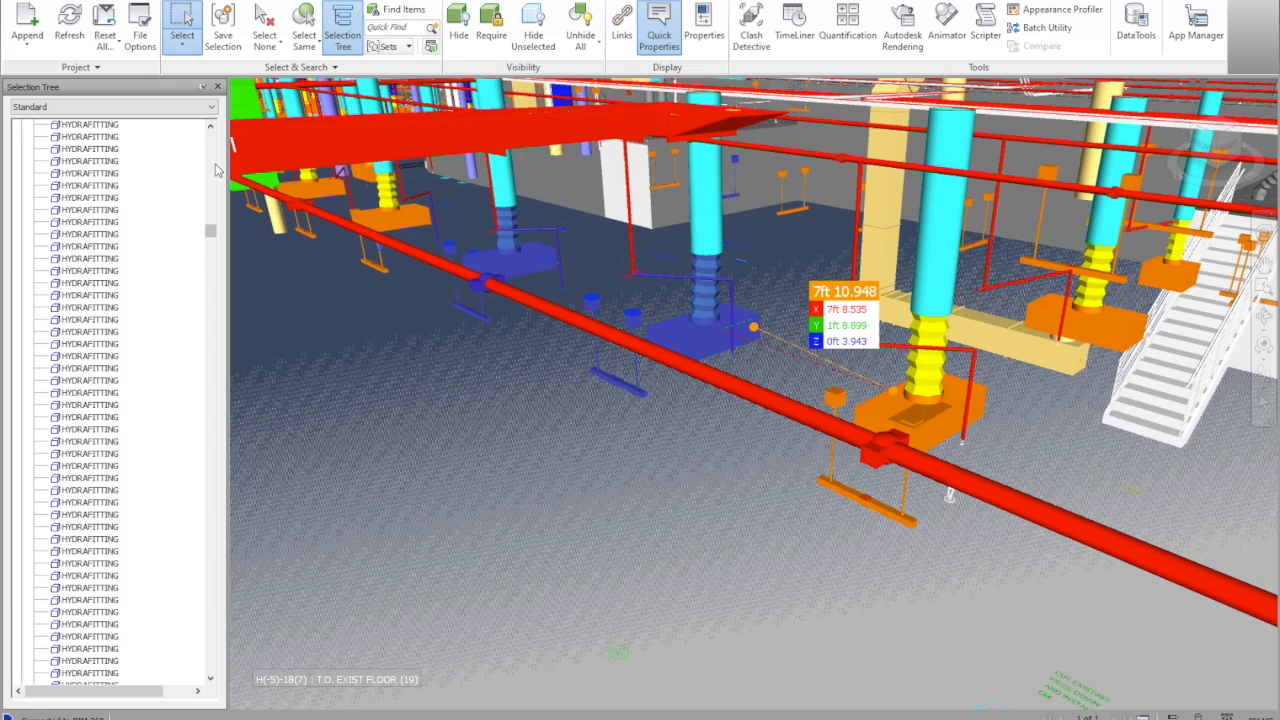
scroll(217, 170, up, 2)
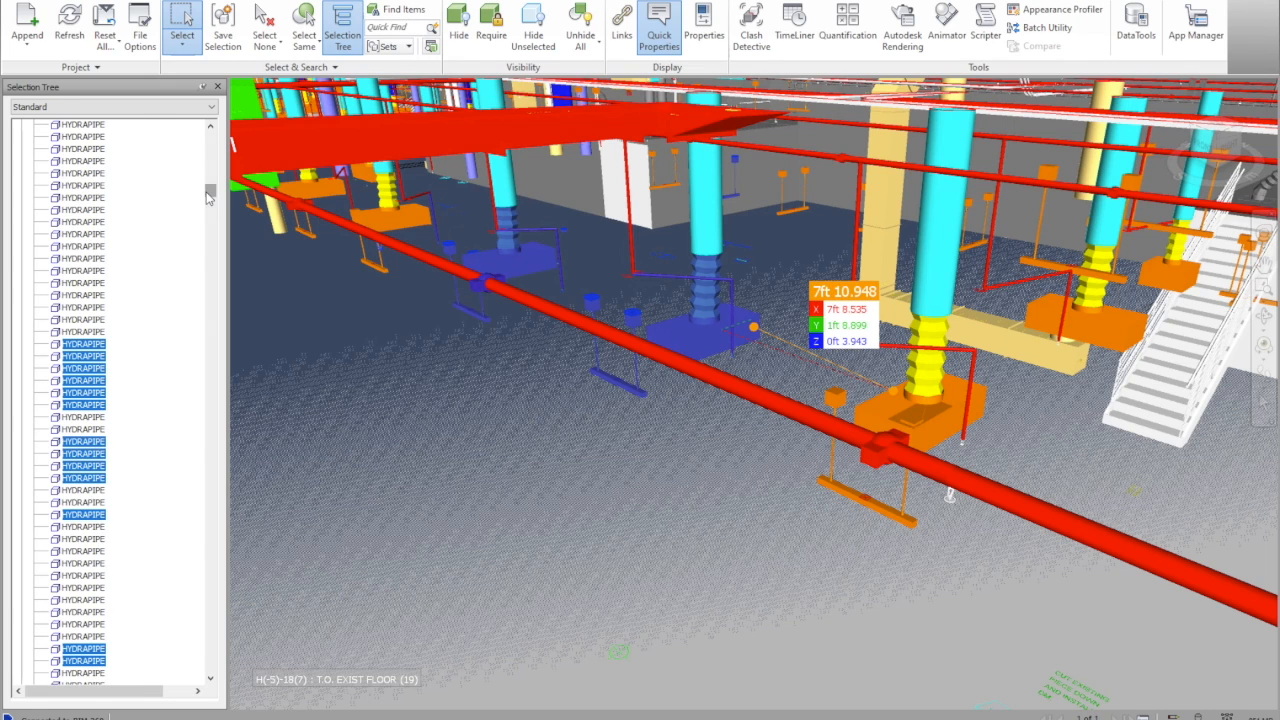
drag(208, 196, 210, 132)
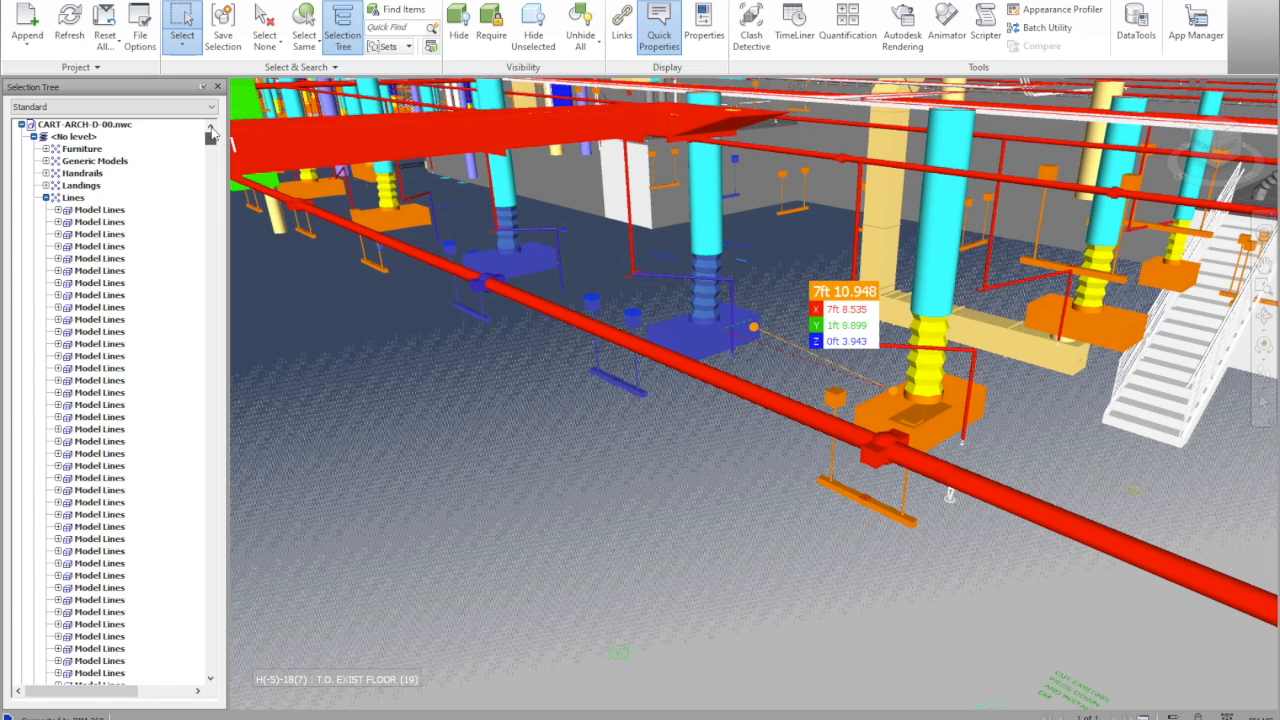
click(21, 124)
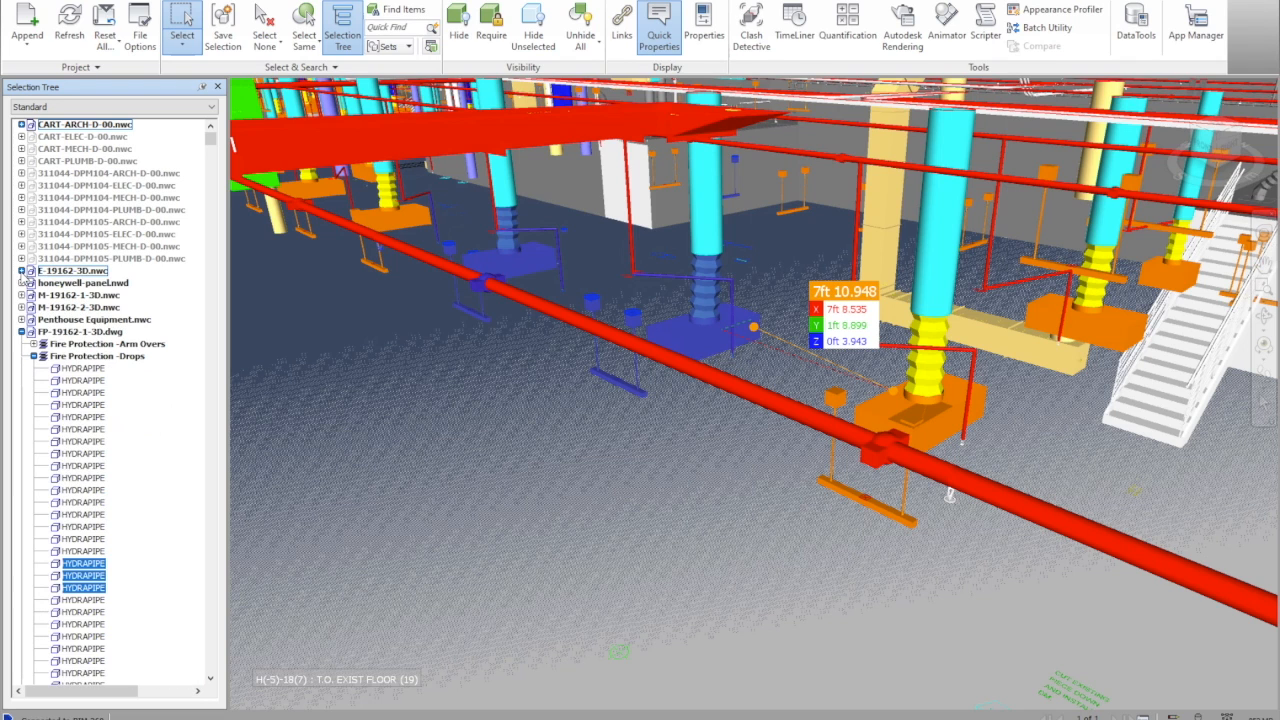
click(21, 331)
click(21, 343)
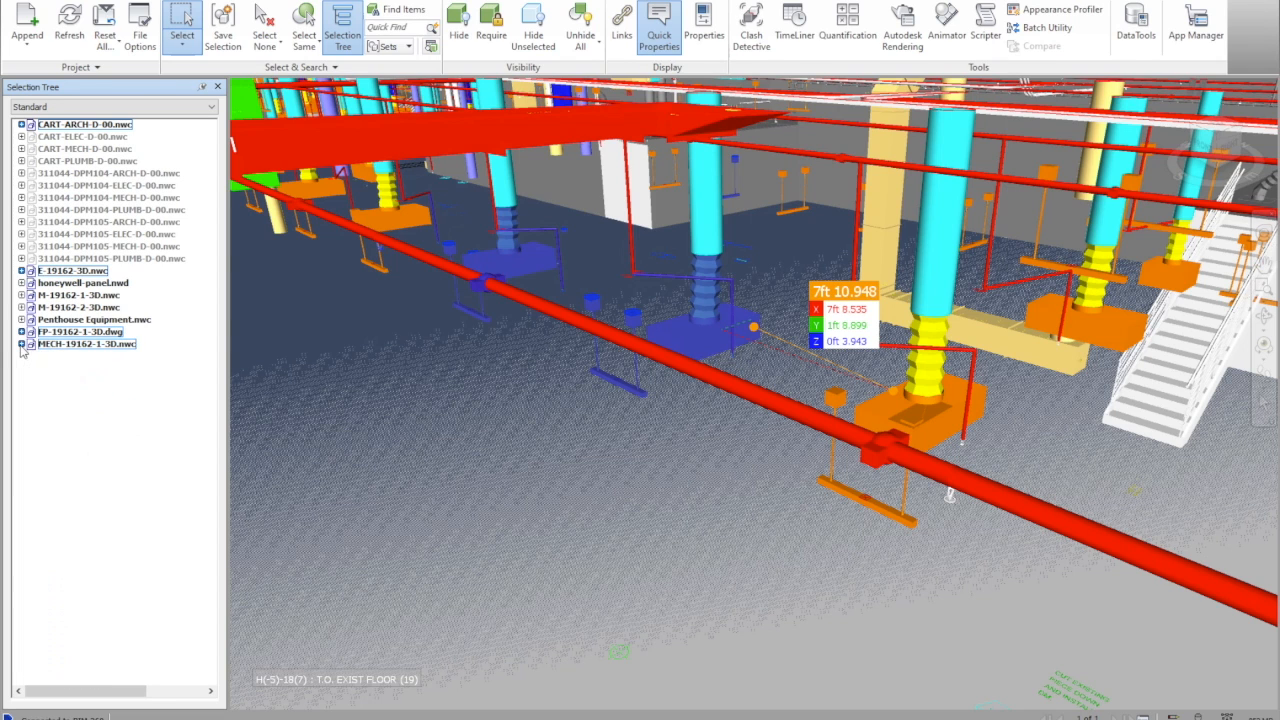
click(60, 428)
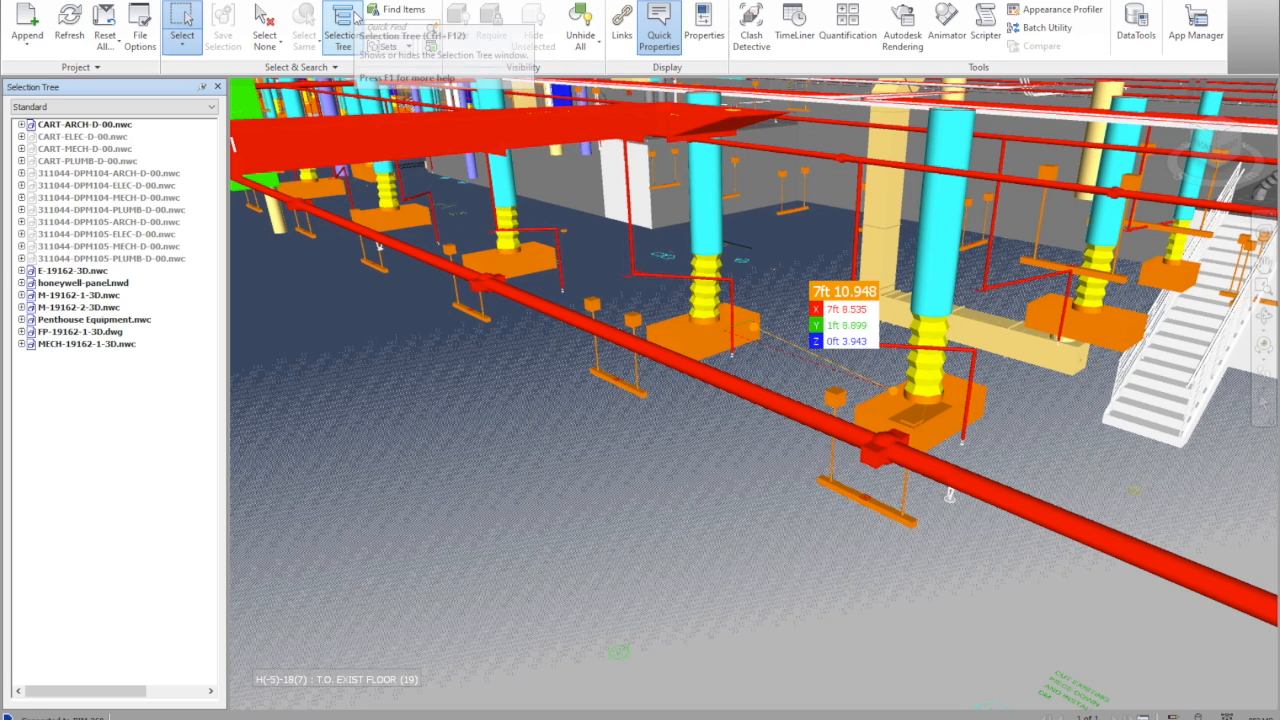
Toggle sectioning off and on, switch off section Plane 2, and make Plane 1 the current plane.
click(114, 2)
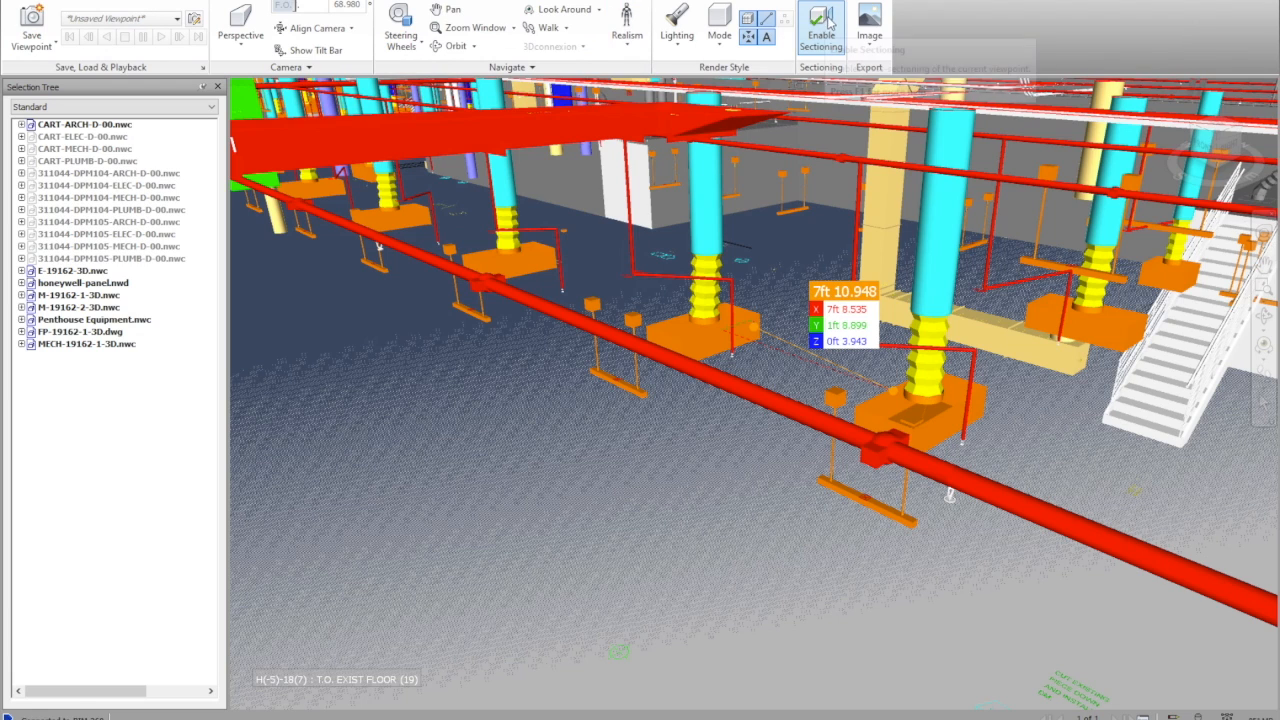
click(821, 34)
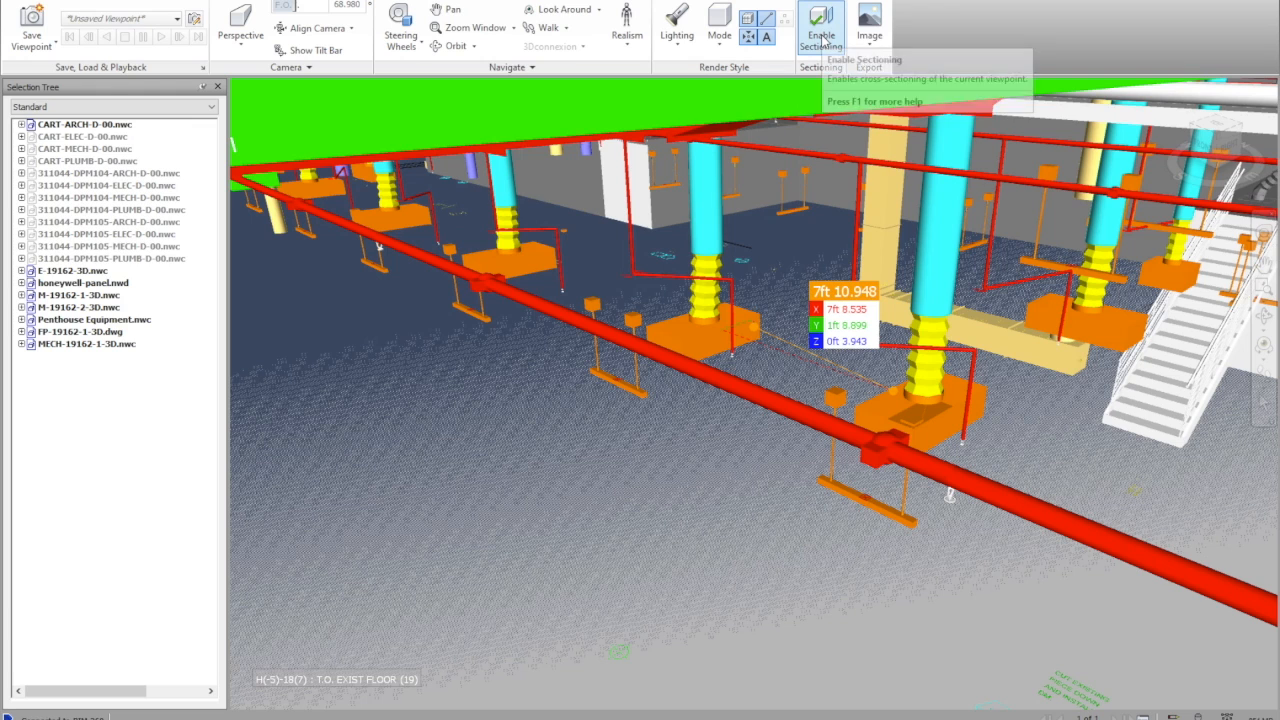
click(822, 40)
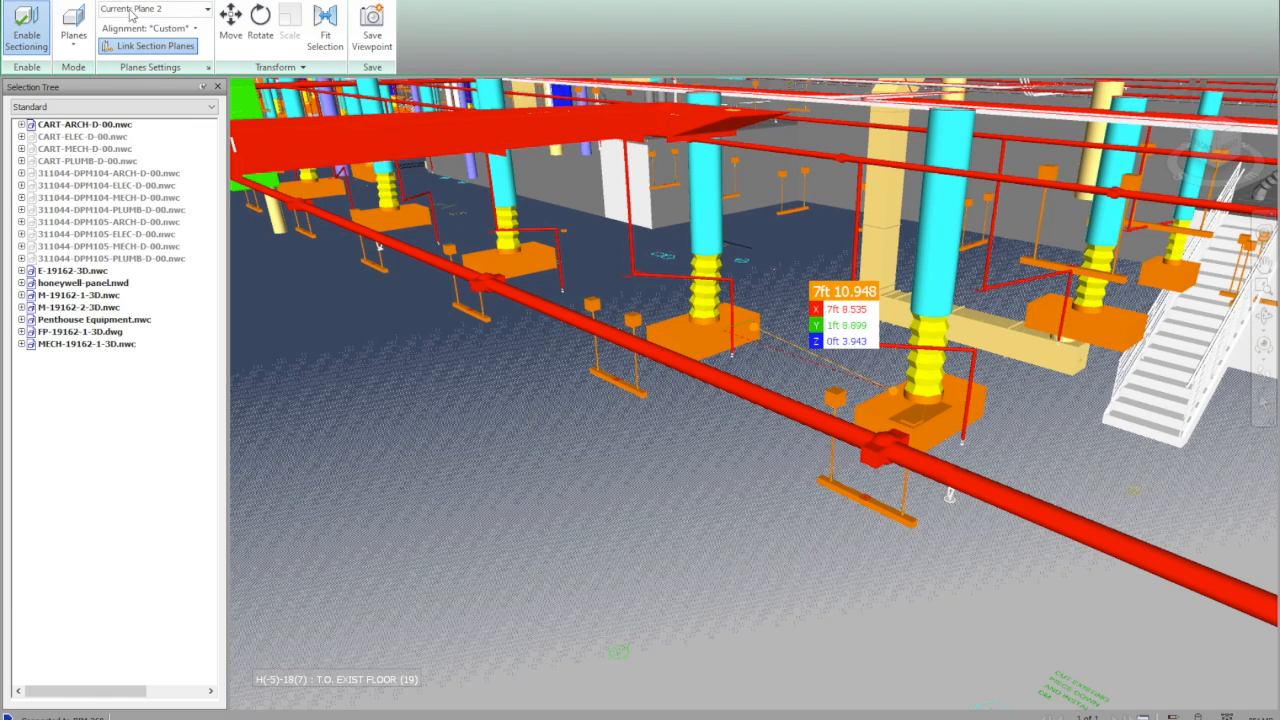
click(185, 9)
click(110, 45)
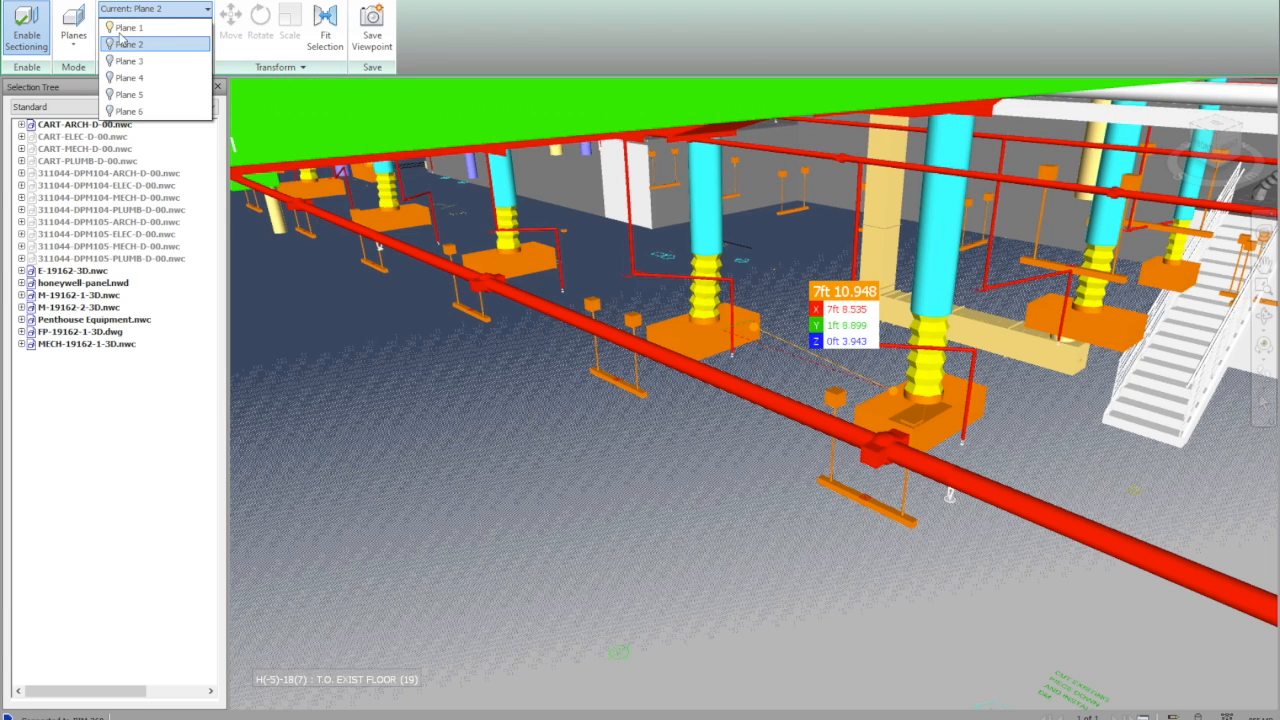
click(137, 31)
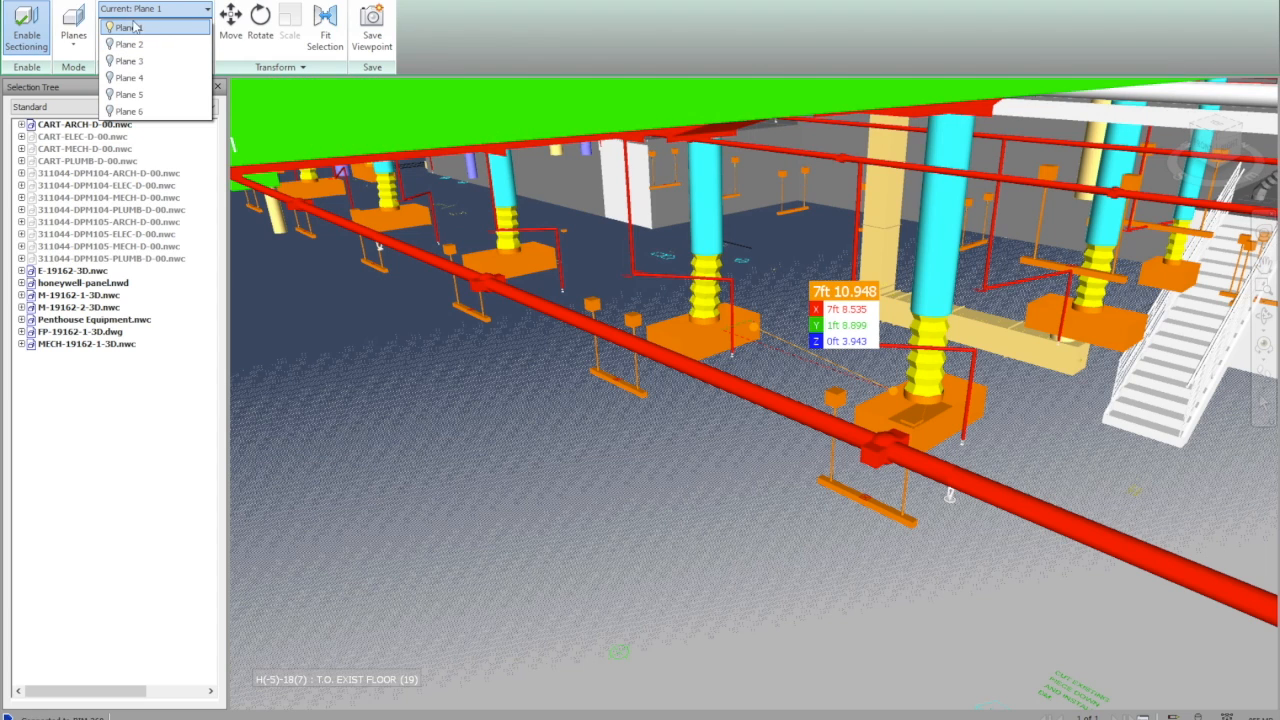
click(481, 9)
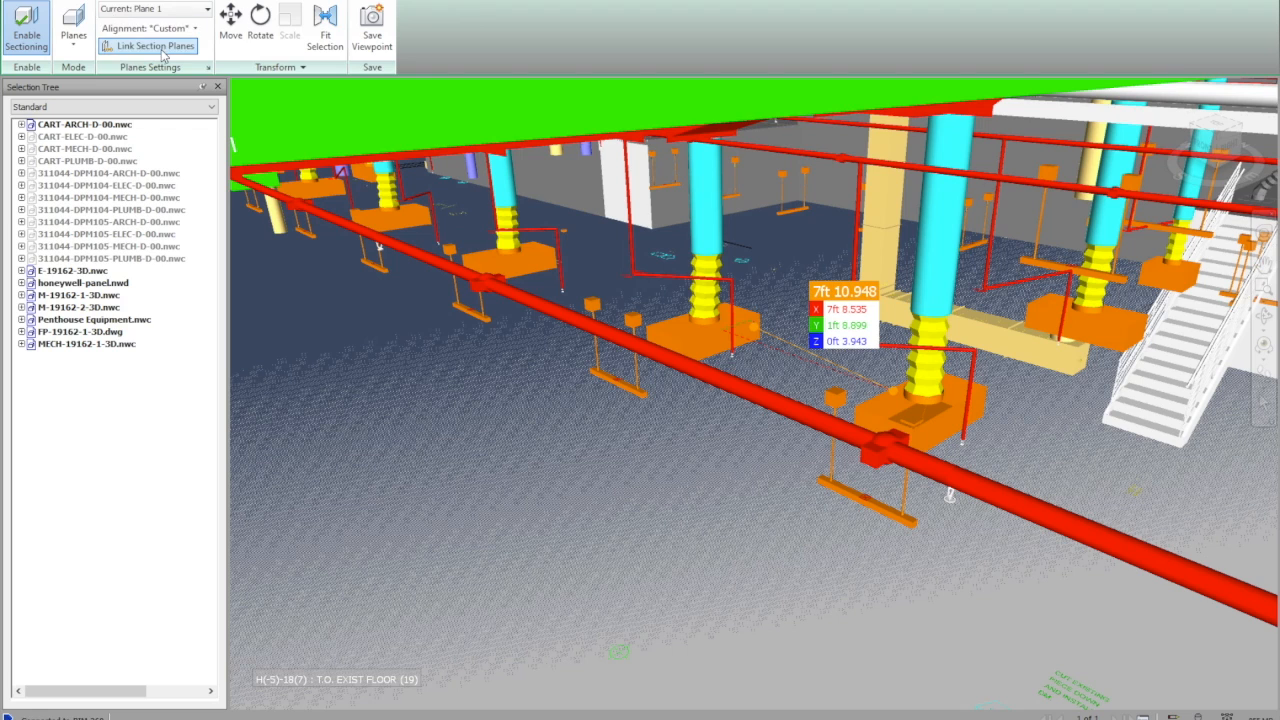
Align section Plane 1 to a surface picked just below the nearest orange grille.
click(195, 29)
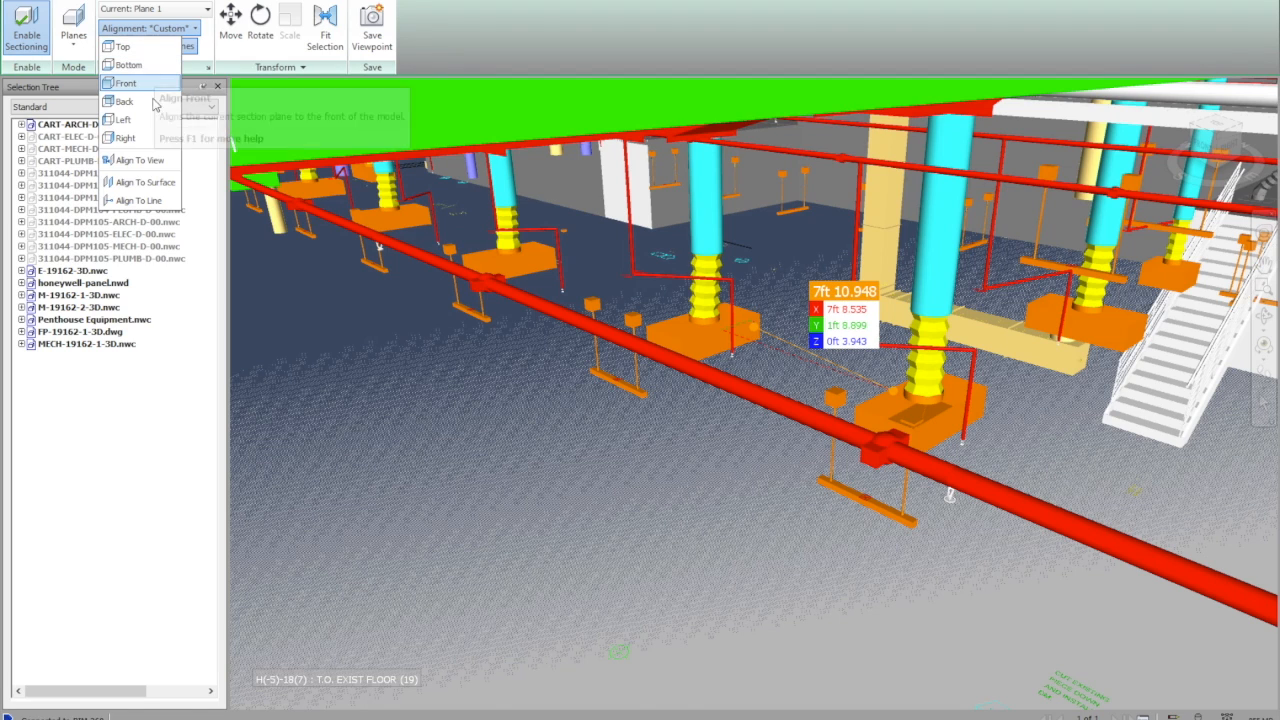
click(148, 182)
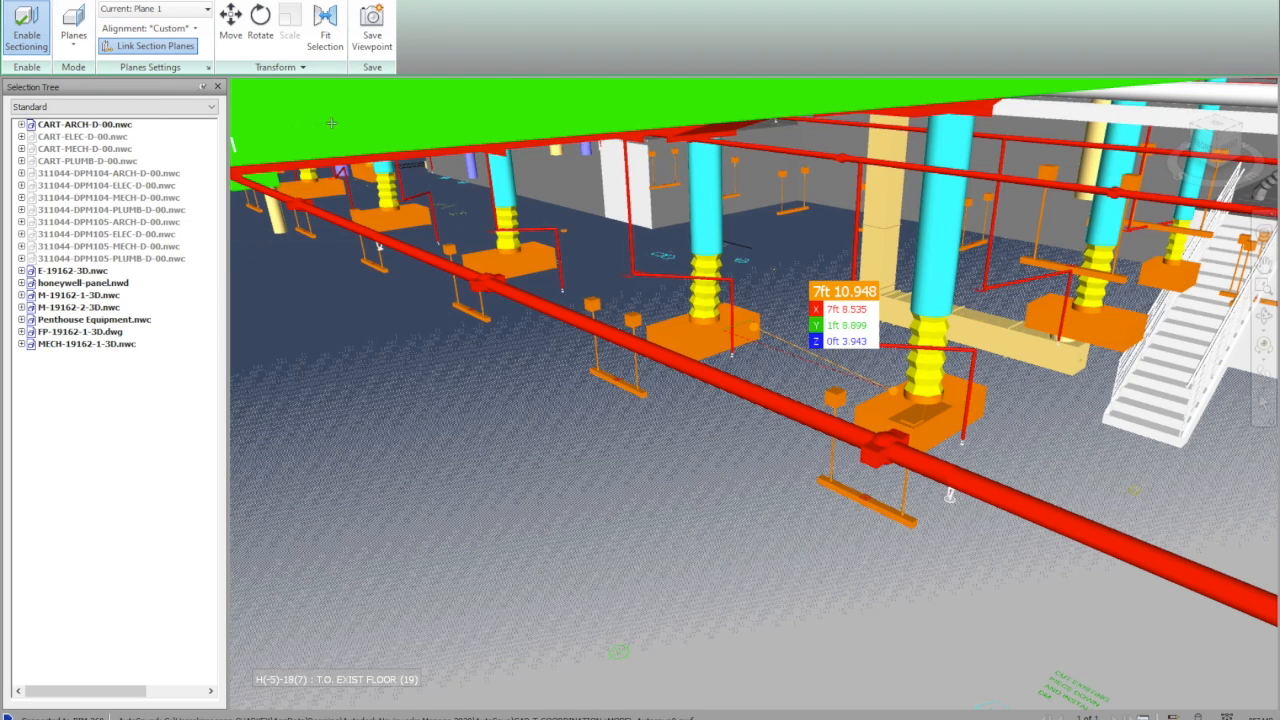
click(949, 494)
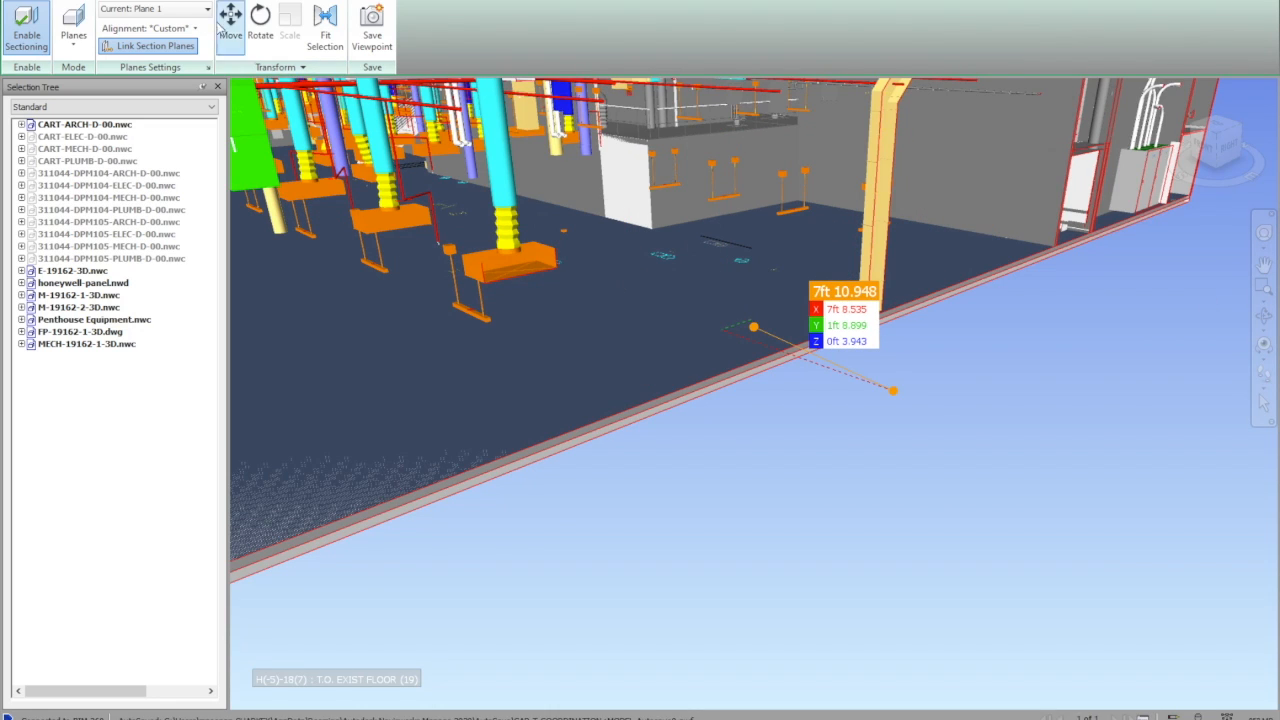
Set the navigation linear speed to 10 ft/sec.
click(113, 2)
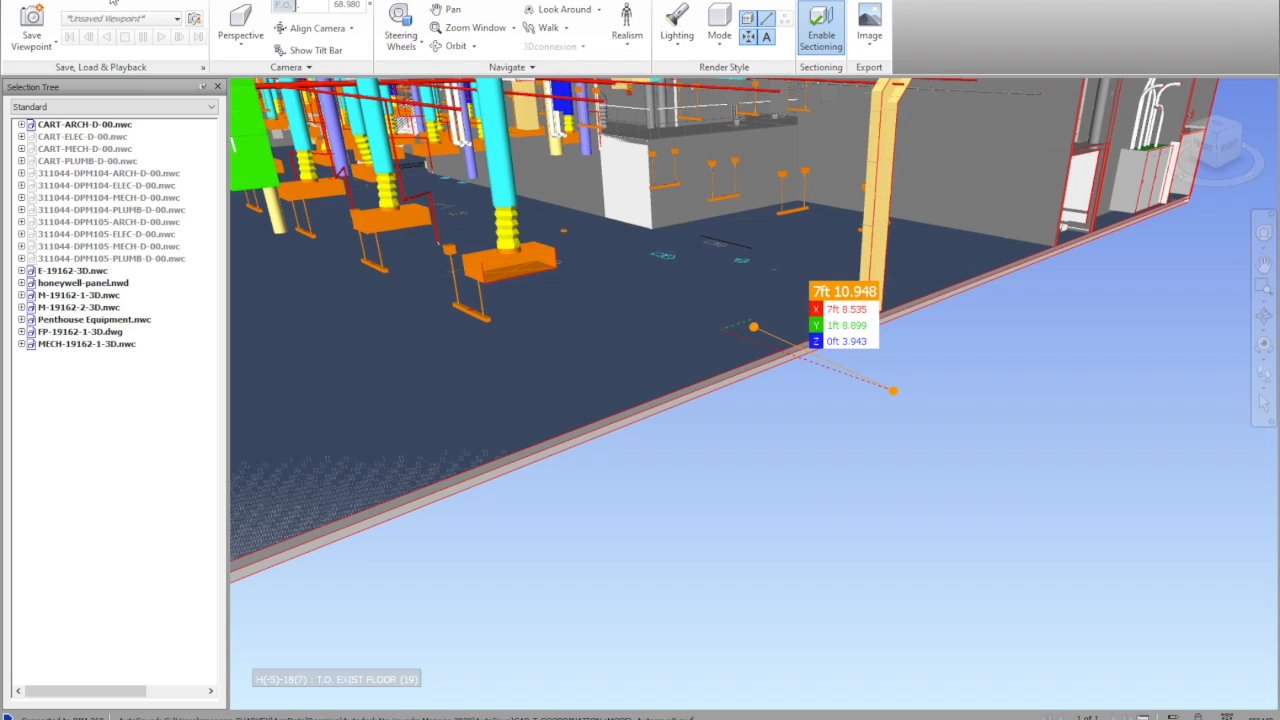
click(490, 67)
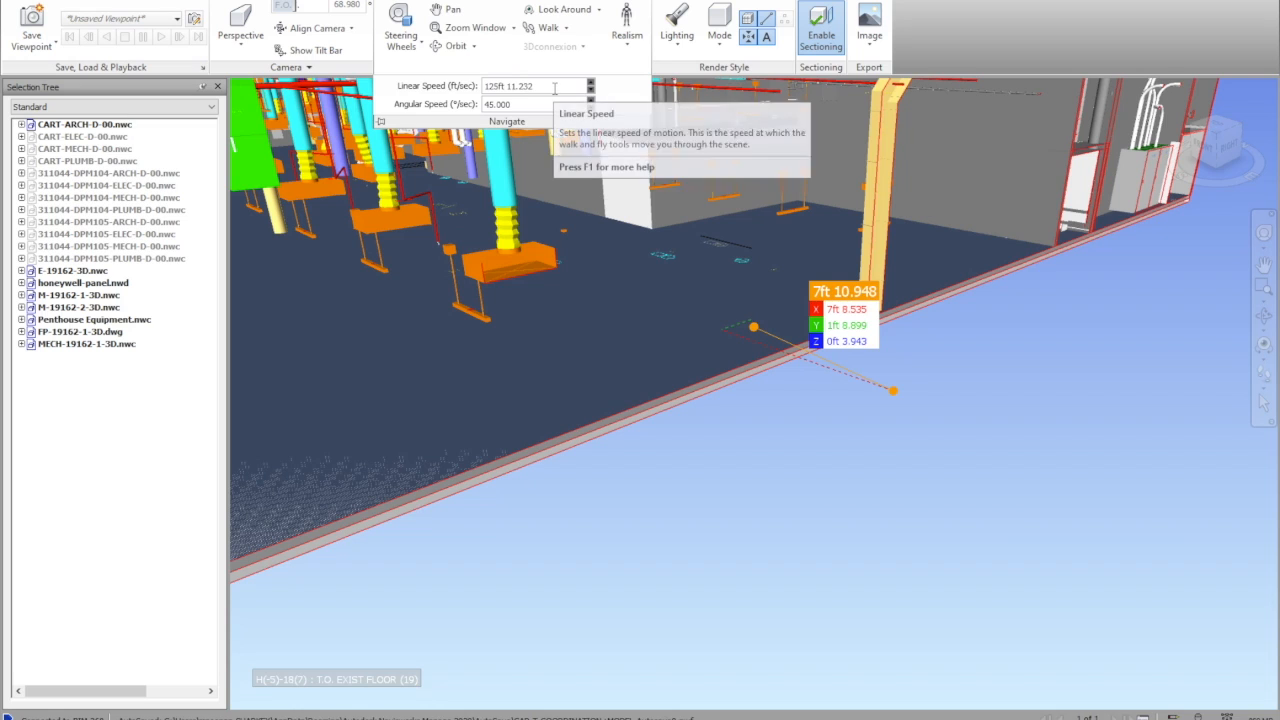
drag(554, 88, 490, 86)
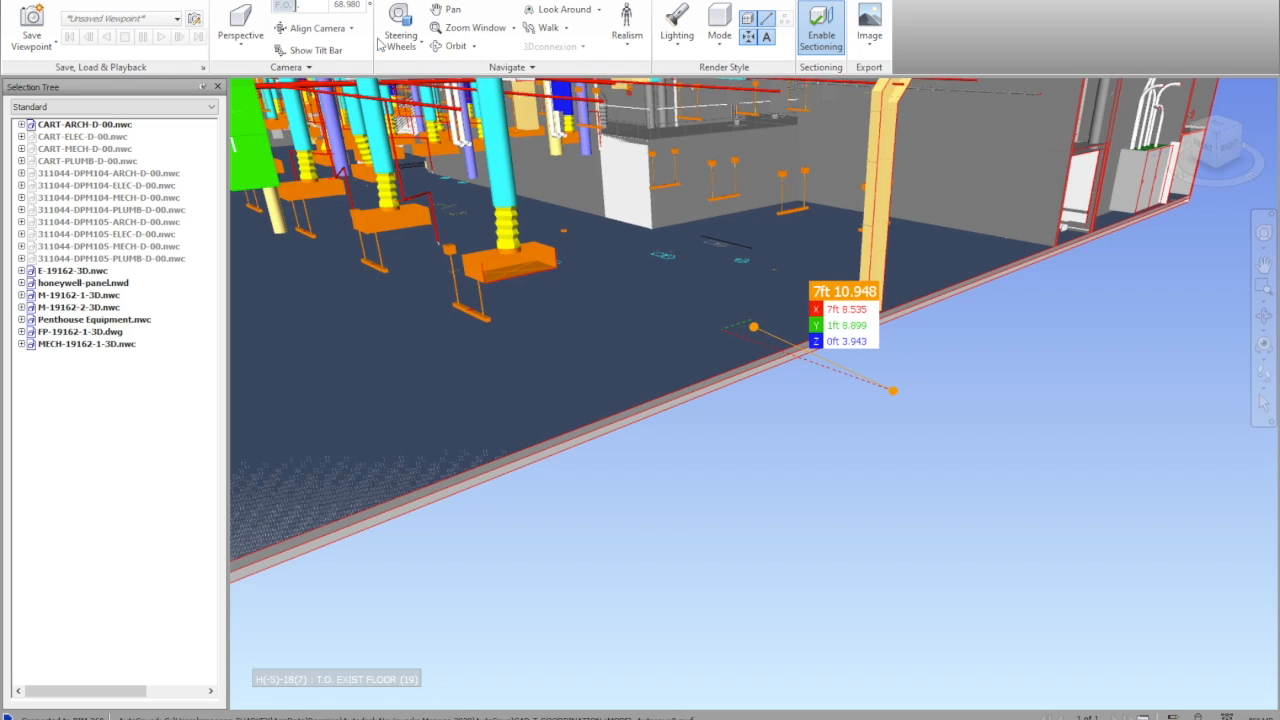
click(436, 70)
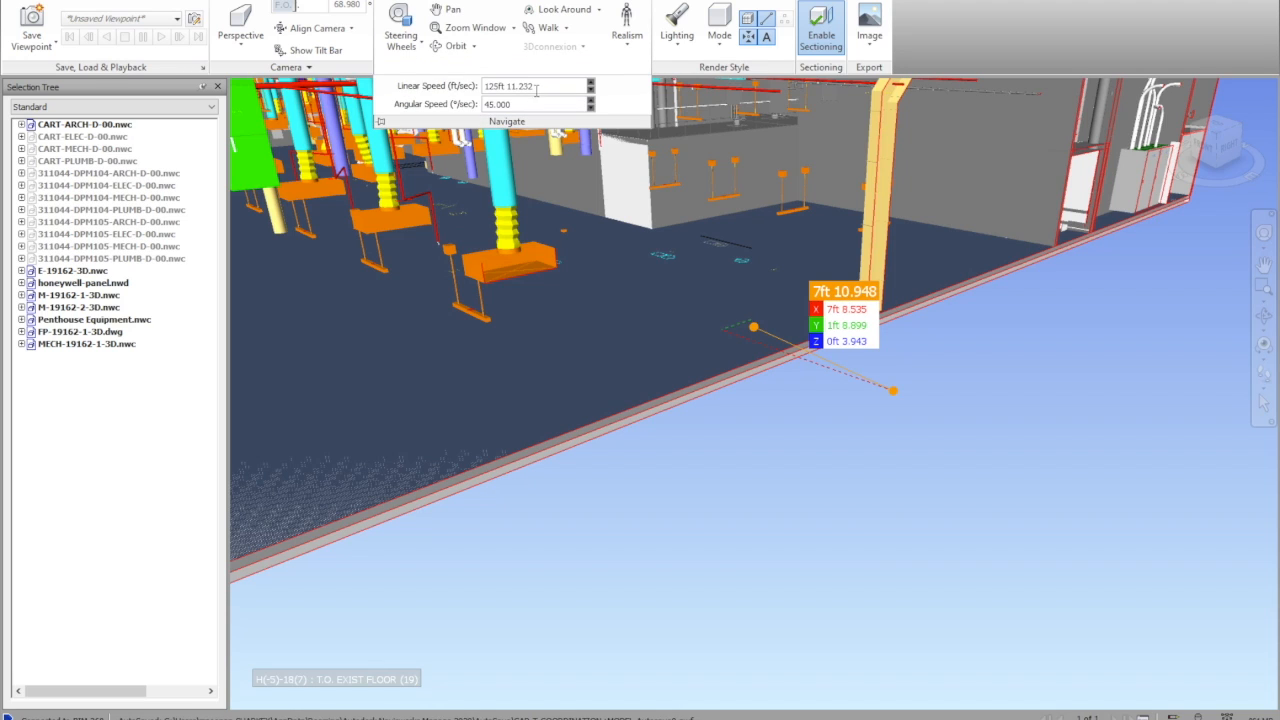
drag(536, 87, 450, 86)
text(10)
key(Return)
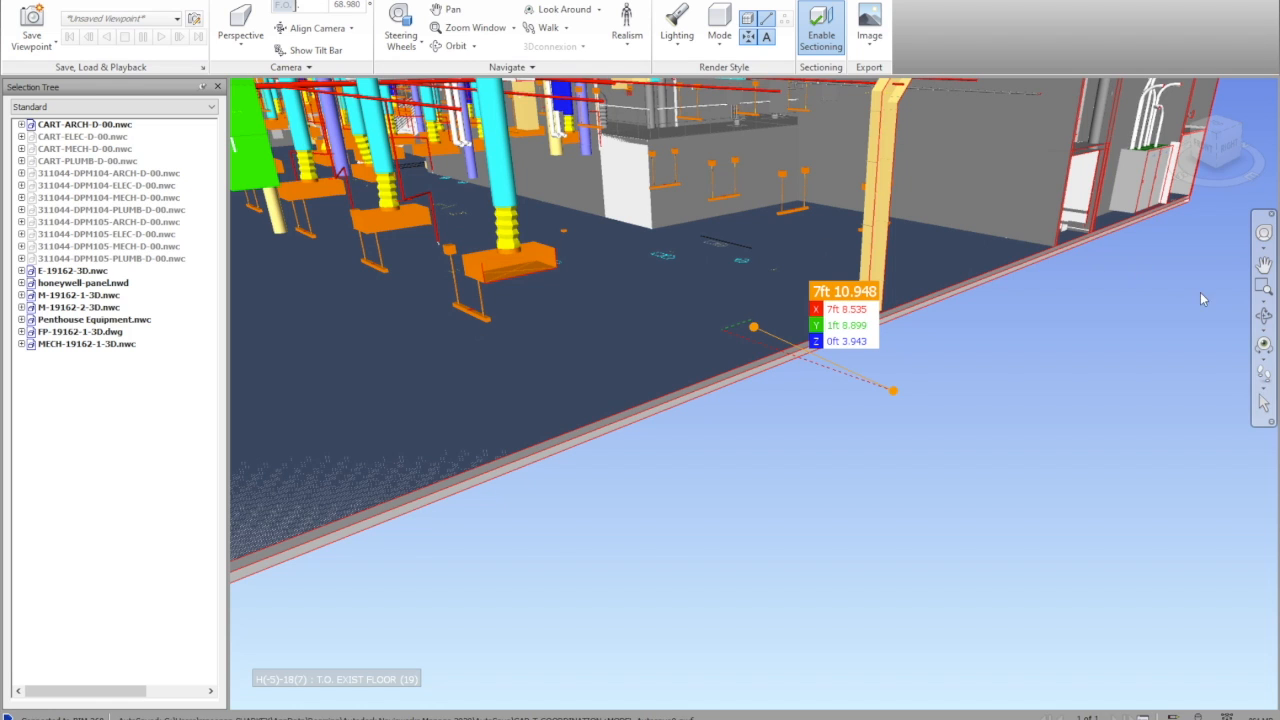
Walk through the building, look up at the ceiling trusses, and orbit to an interior view along the red and green ducts.
click(1264, 372)
drag(535, 412, 618, 270)
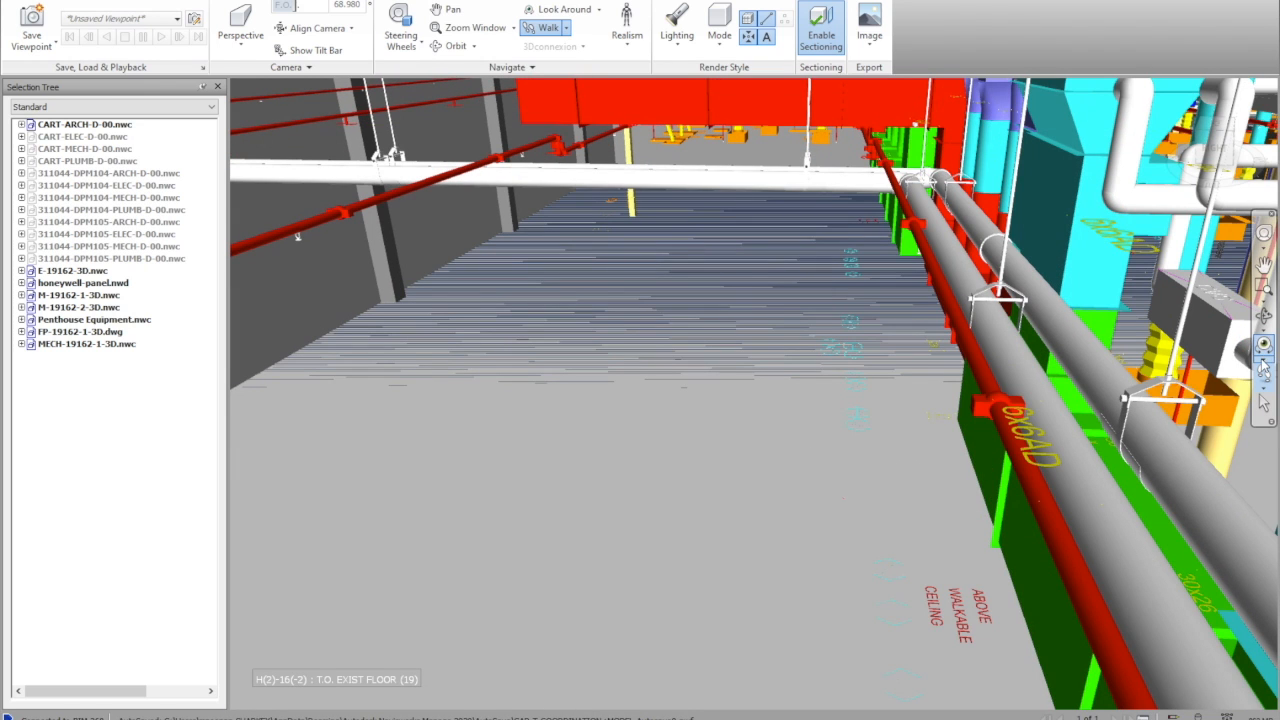
click(1264, 345)
drag(745, 250, 759, 155)
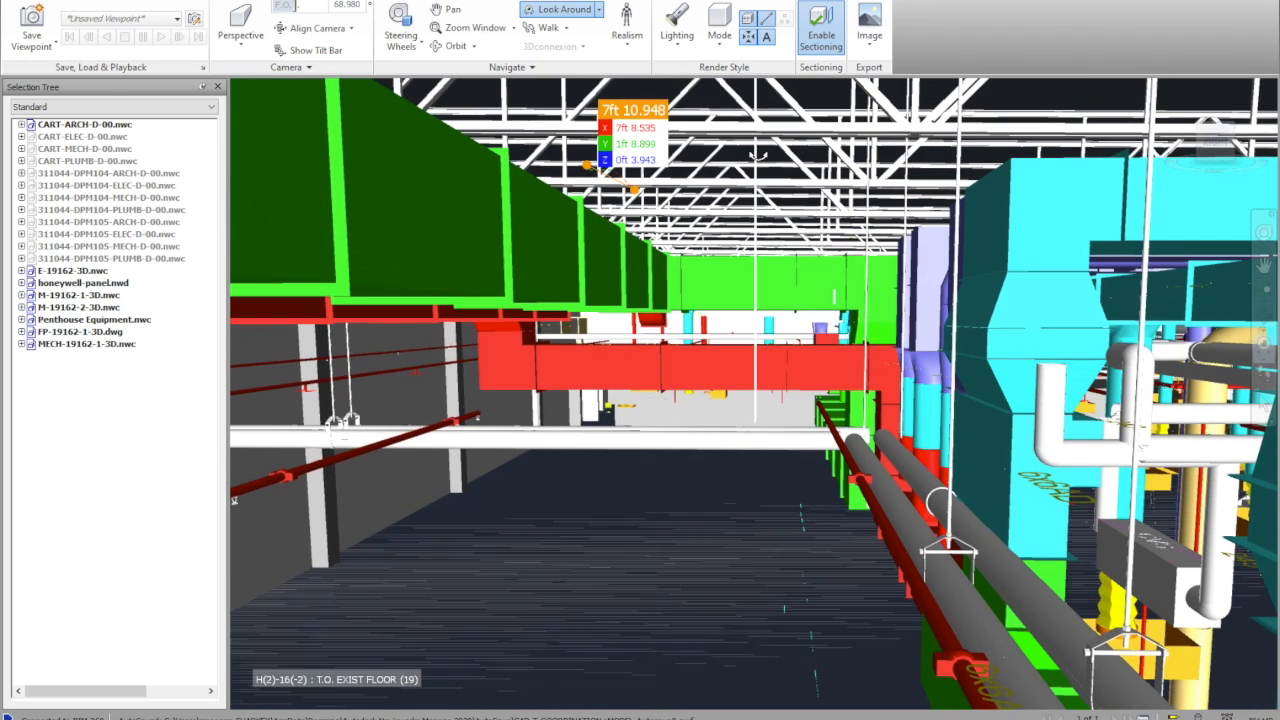
click(1264, 316)
drag(718, 402, 750, 398)
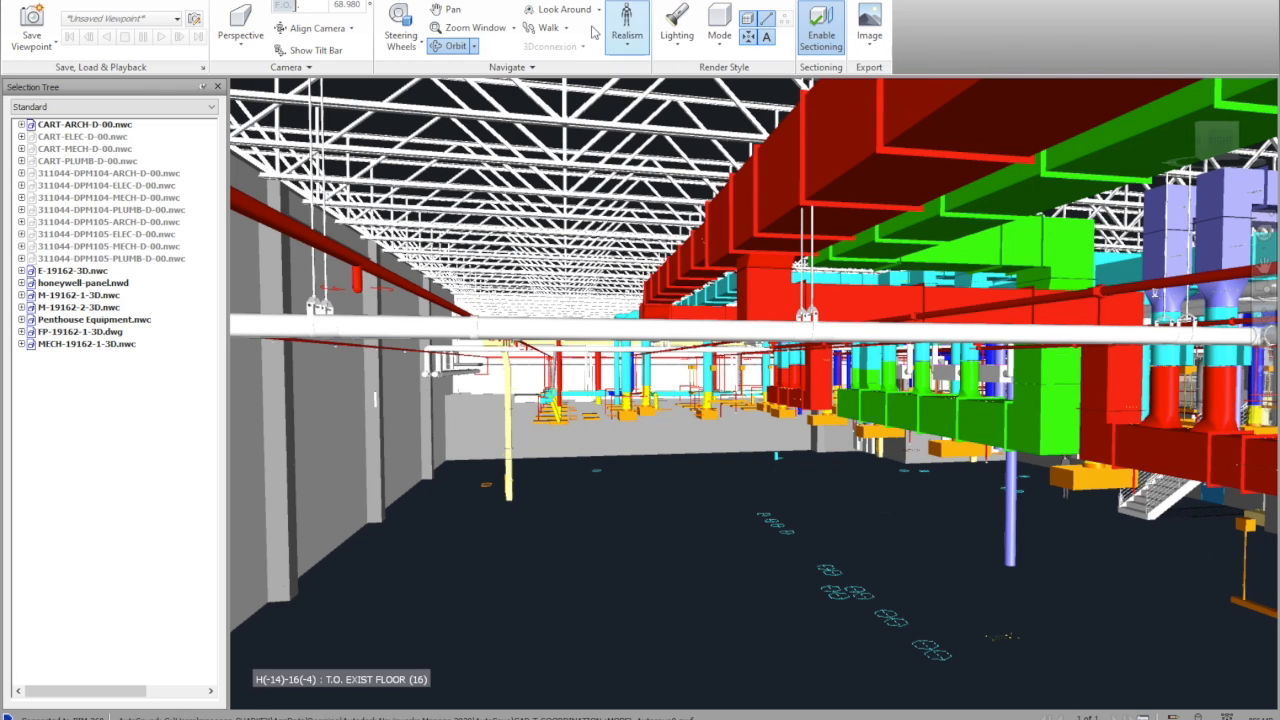
Clear the measurement and draw red redline clouds over the red pipe by the wall and the ceiling trusses.
click(172, 0)
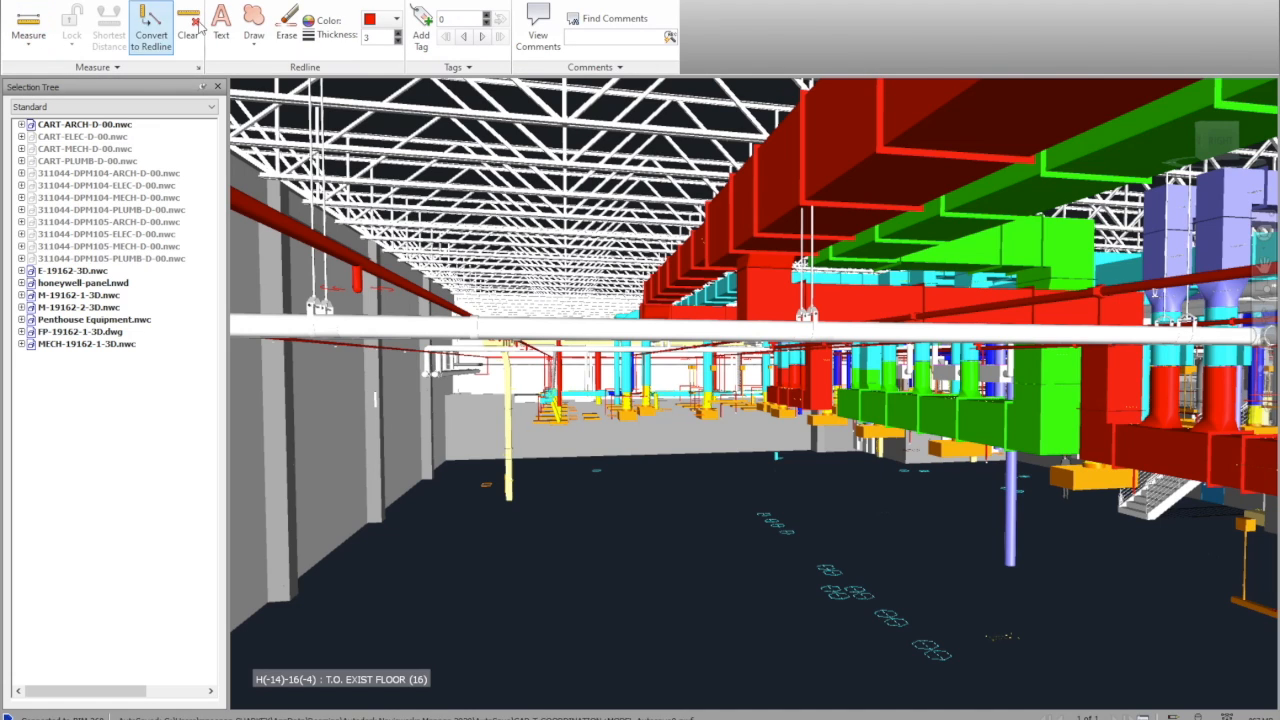
click(197, 26)
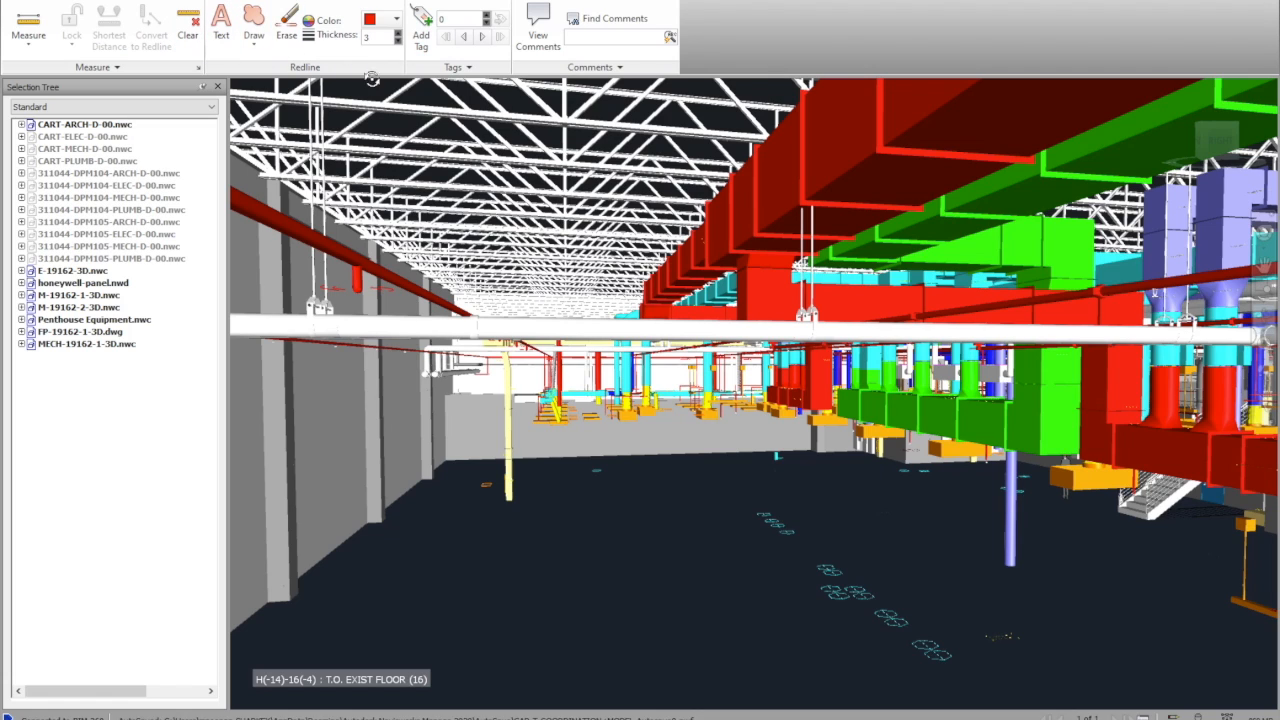
mouse_move(318, 112)
click(257, 39)
click(272, 72)
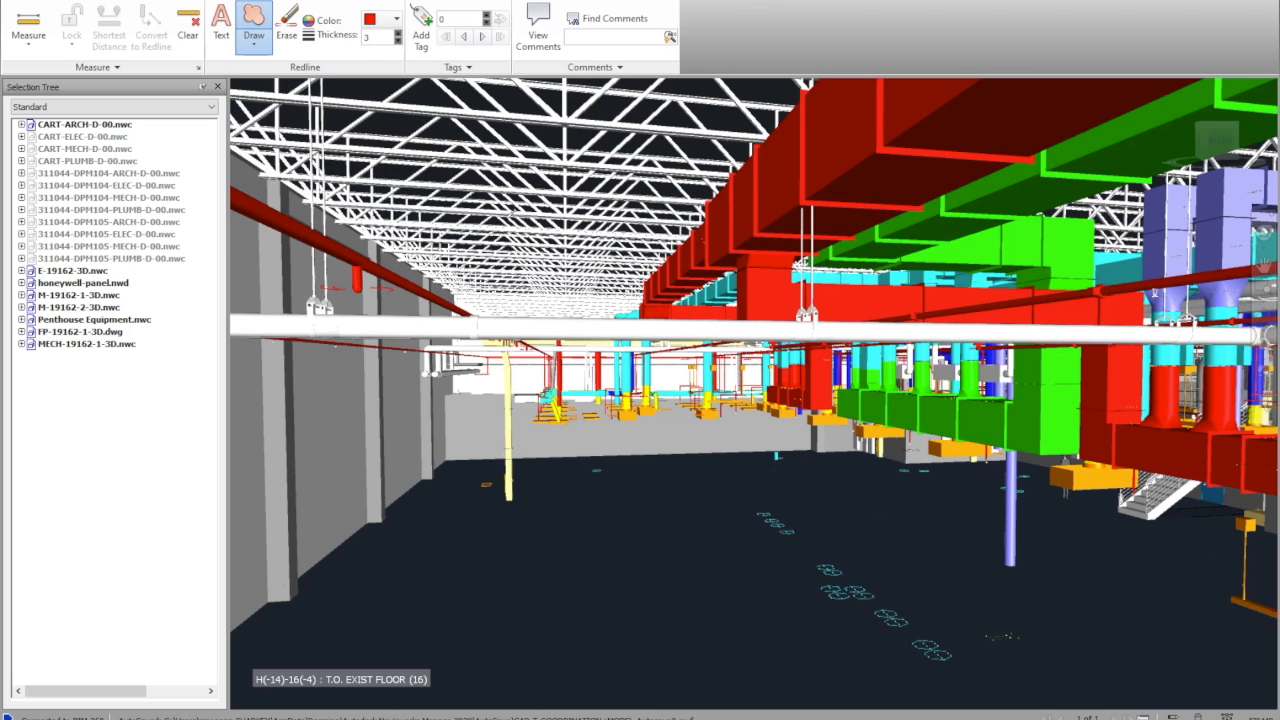
click(551, 347)
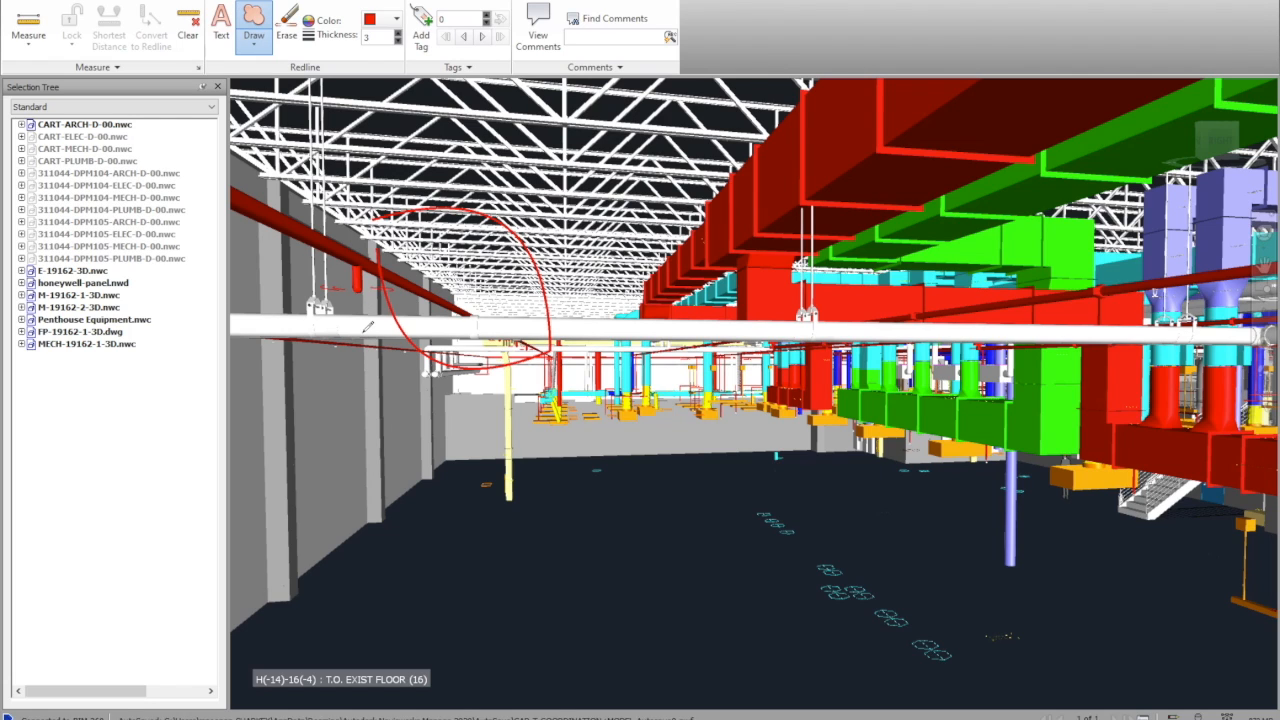
click(369, 219)
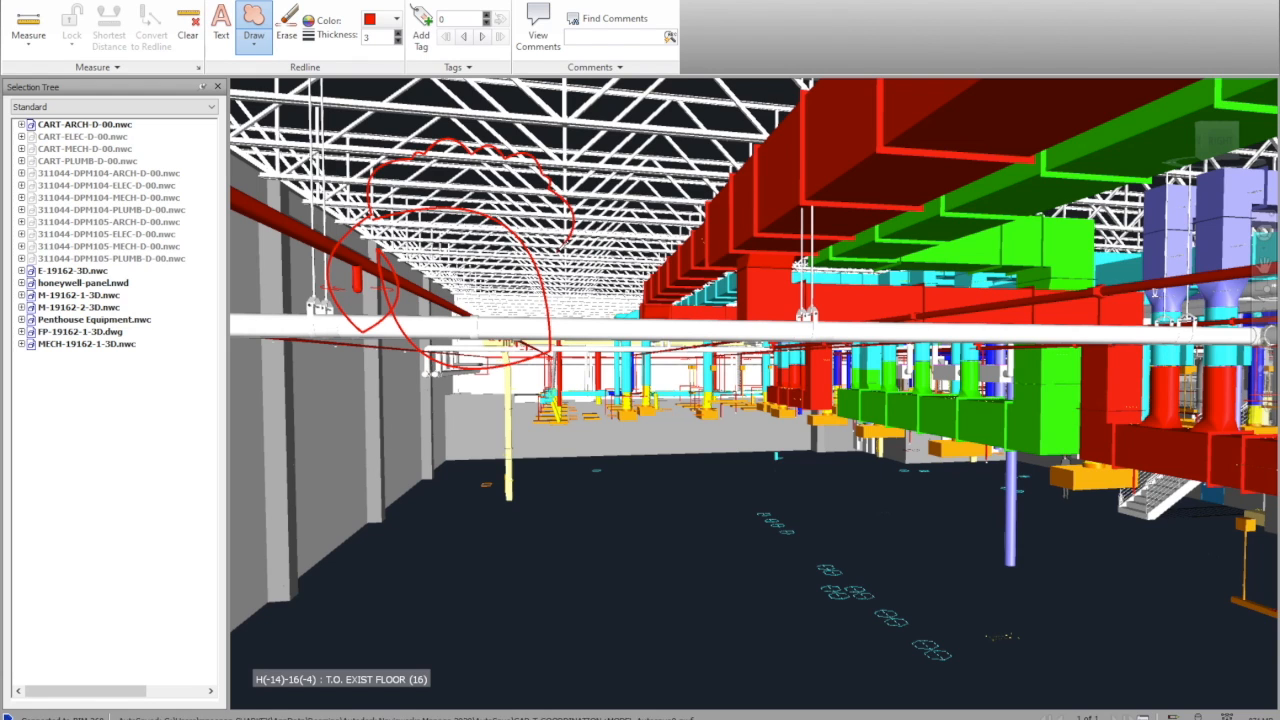
Add the redline text LOOK AT THIS inside the upper cloud over the trusses.
click(221, 25)
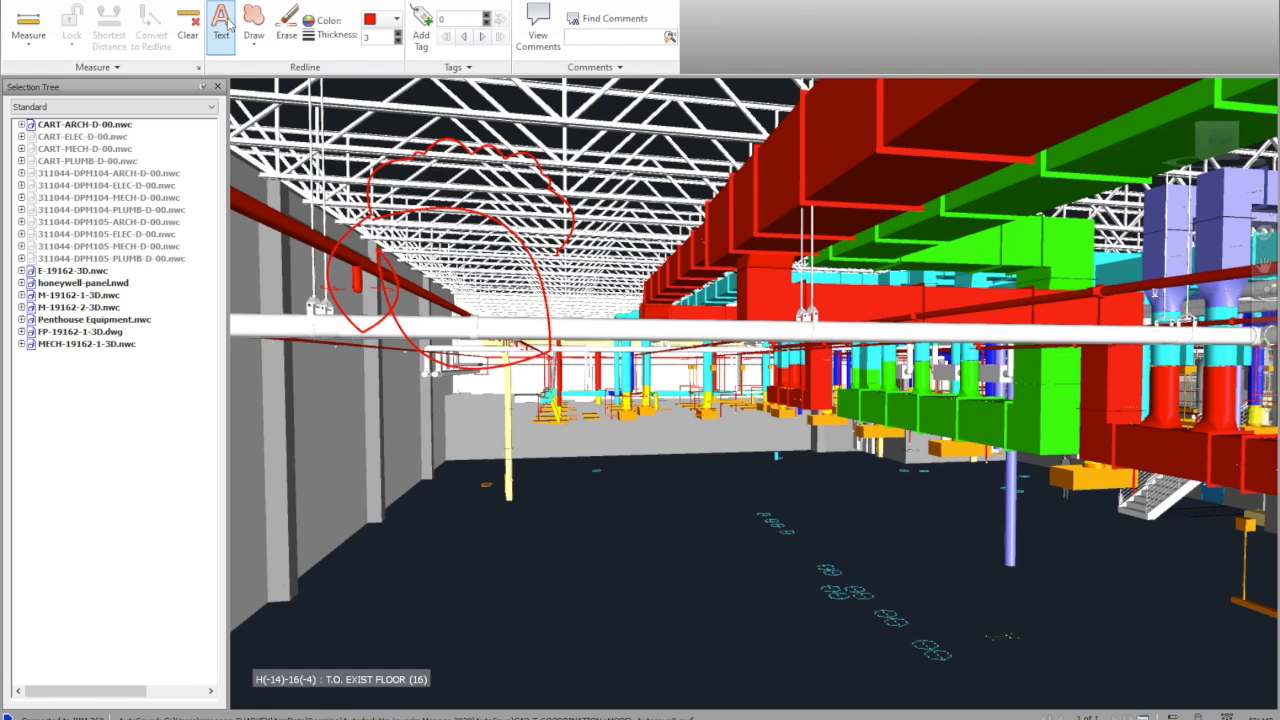
click(461, 190)
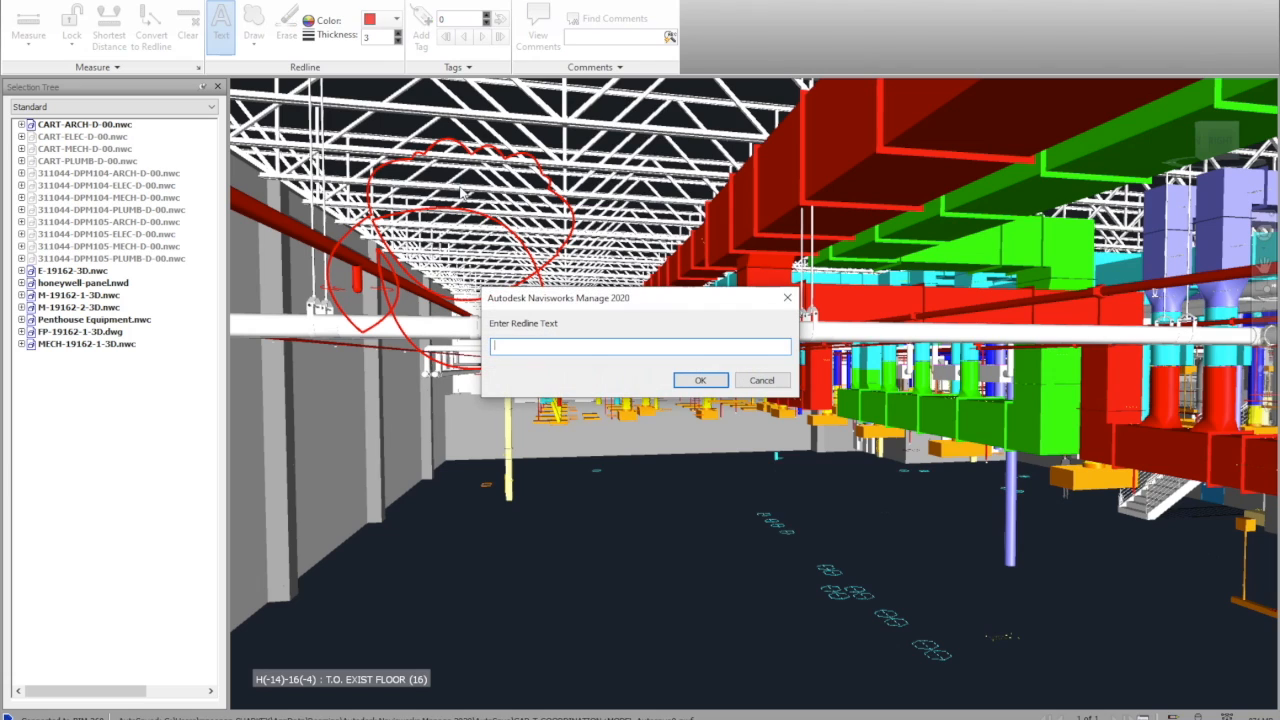
text(LOOK AT THIS)
click(700, 380)
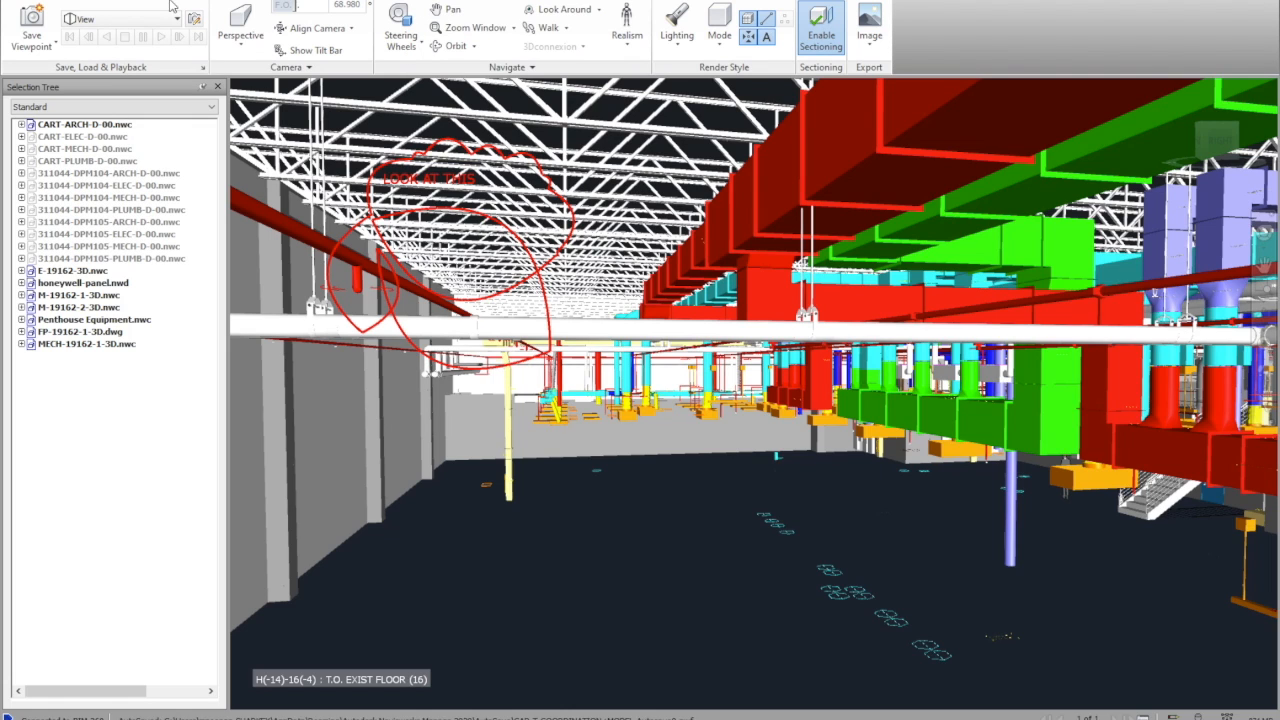
Save the current view as a new viewpoint and show the commands available for it.
click(33, 22)
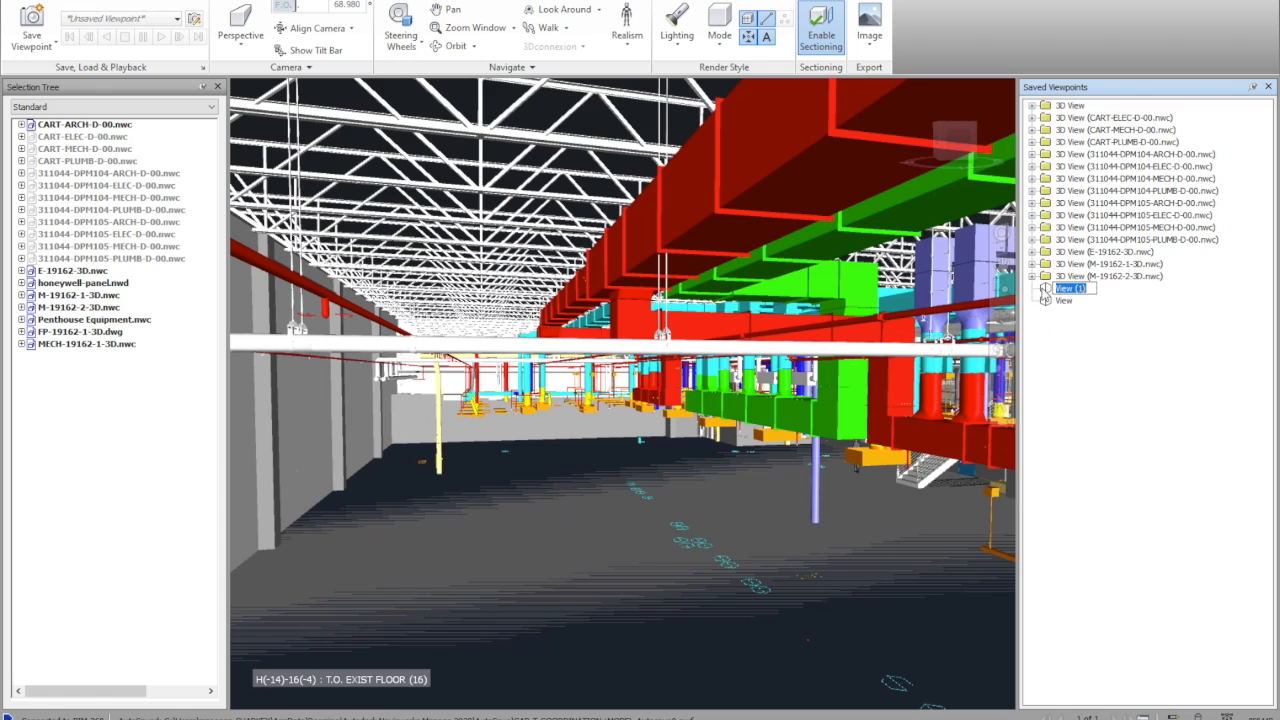
right_click(1045, 290)
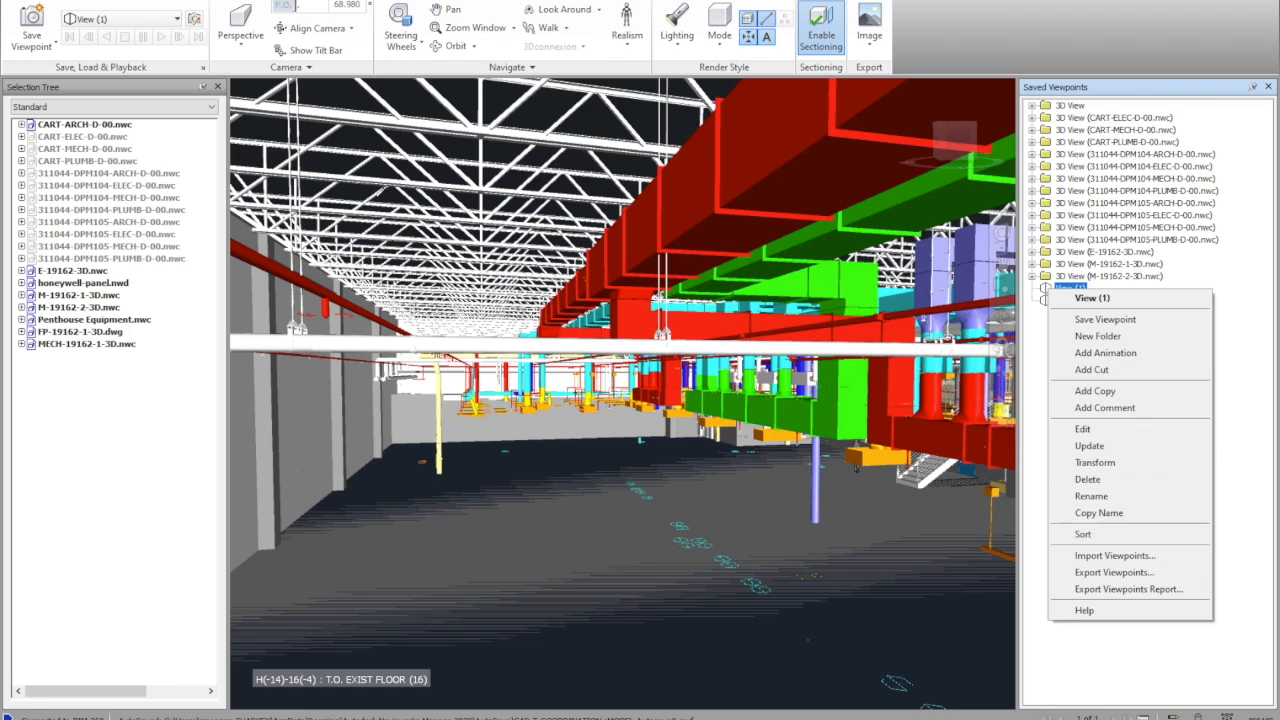
click(161, 3)
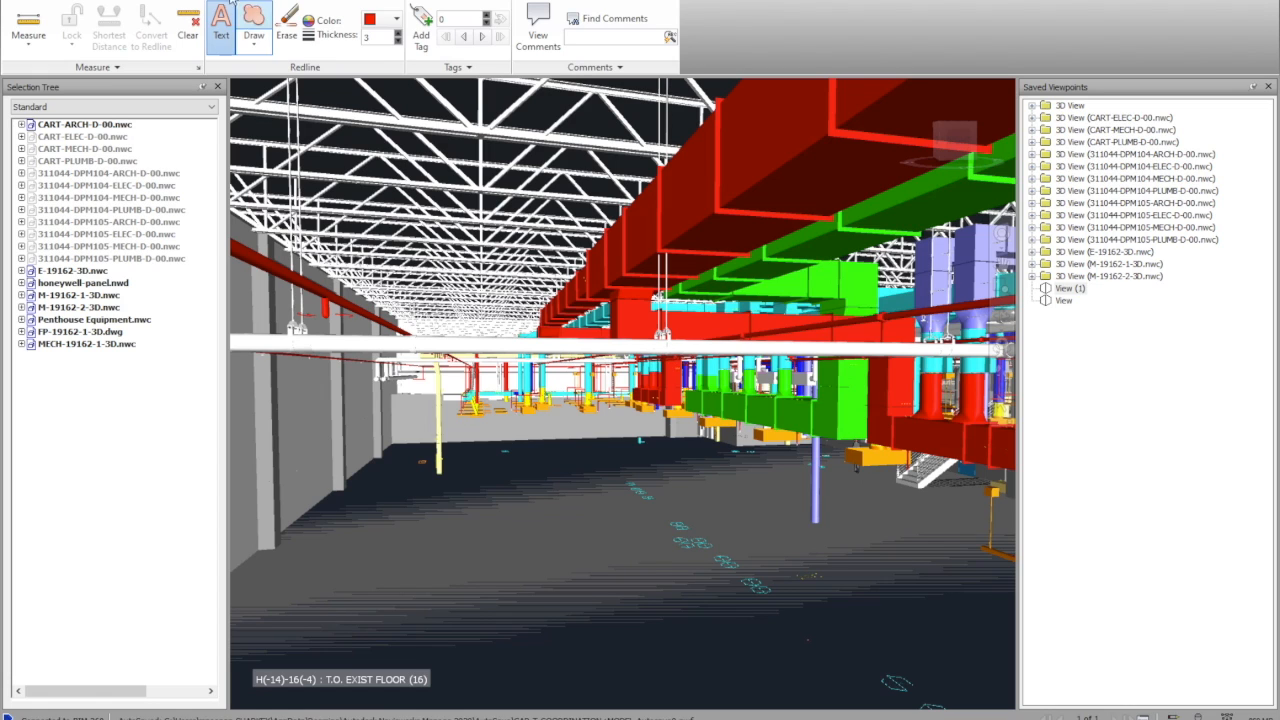
click(197, 4)
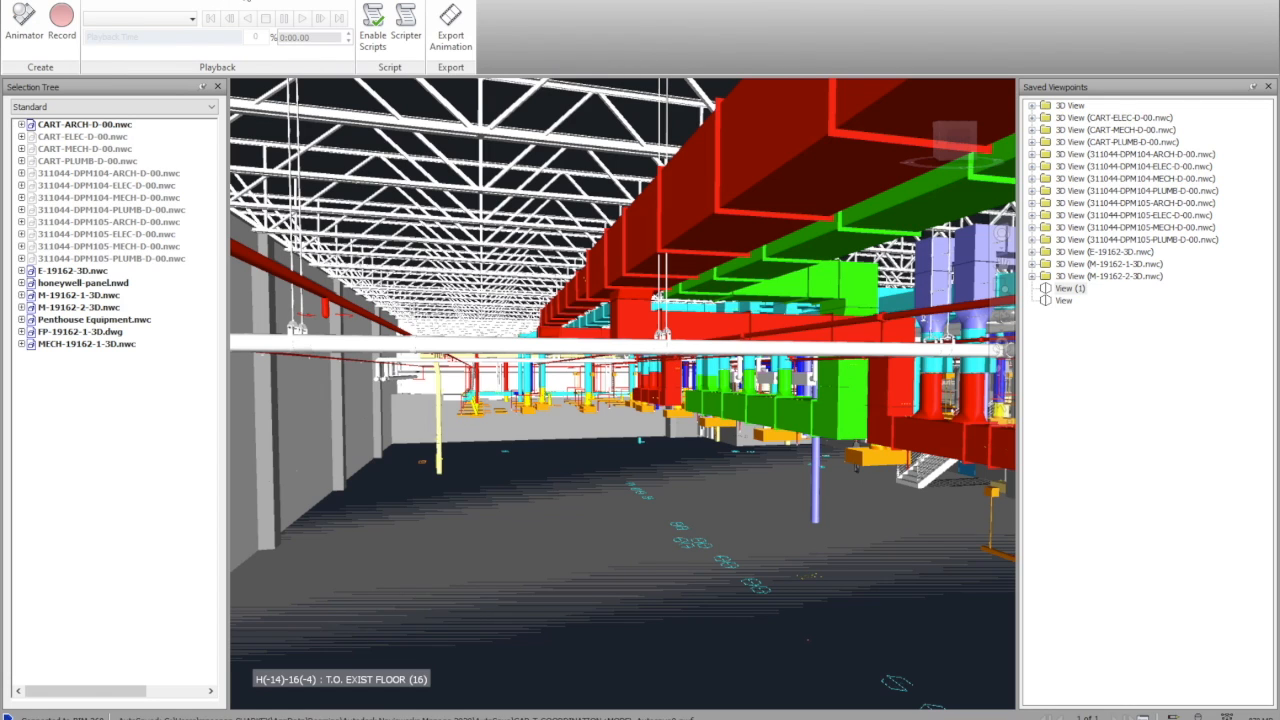
Turn on the model grid and switch its mode from Fixed to Above, ending with All so every level's grid displays.
click(246, 2)
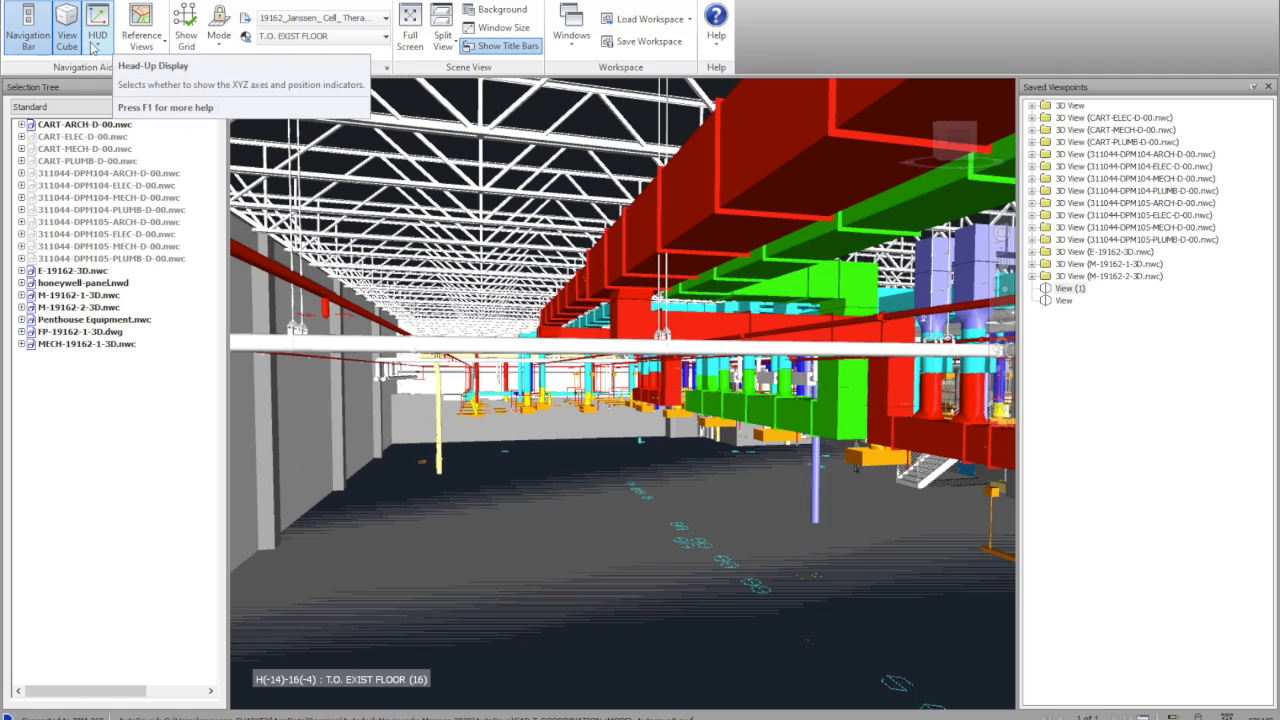
click(190, 34)
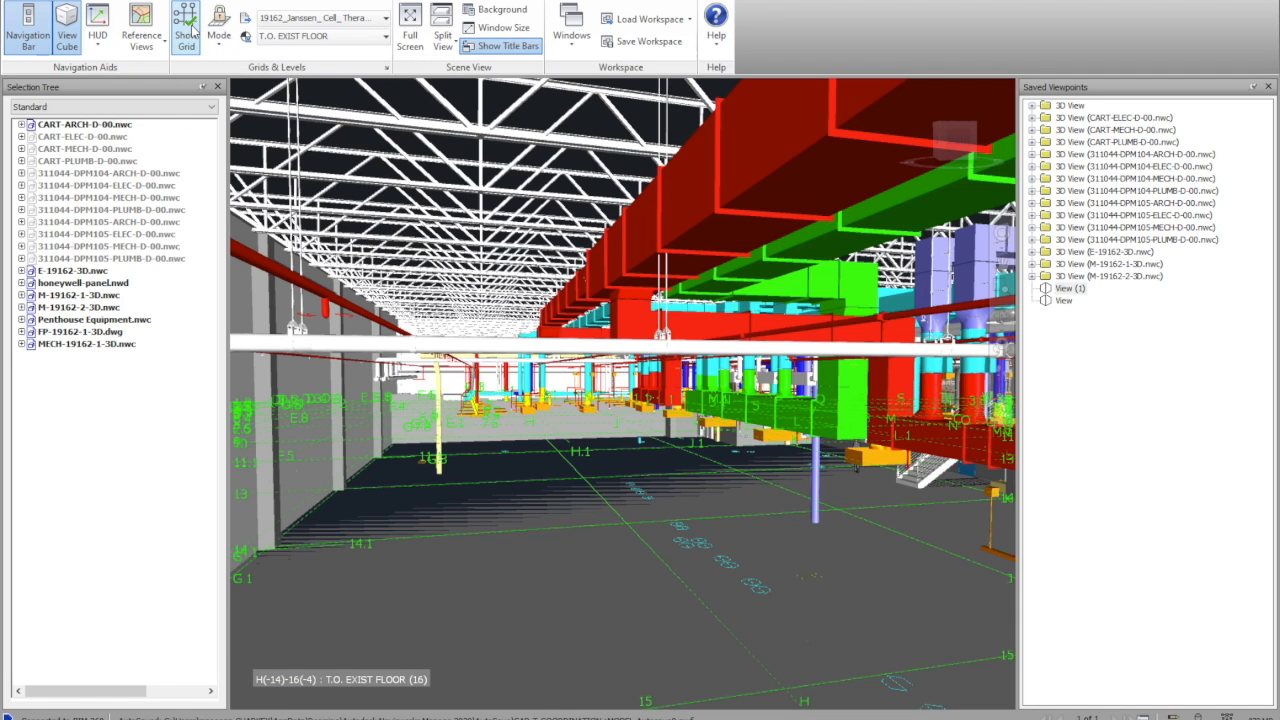
click(220, 45)
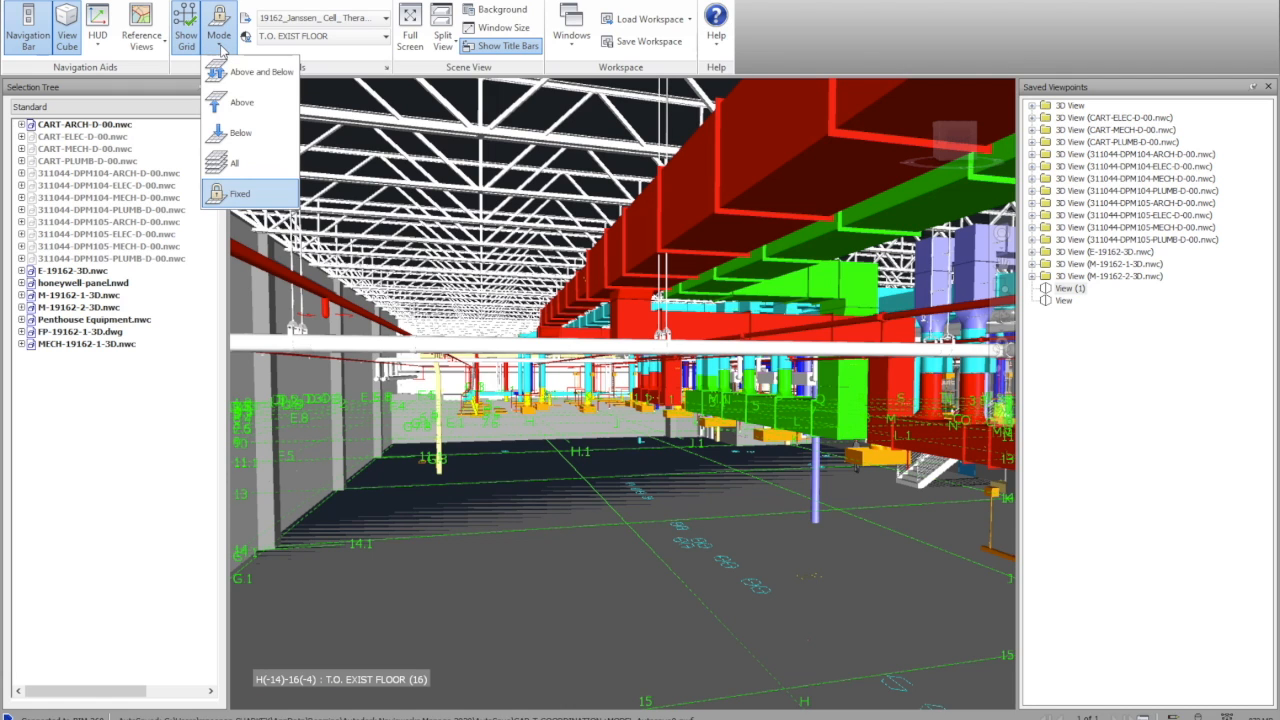
click(226, 97)
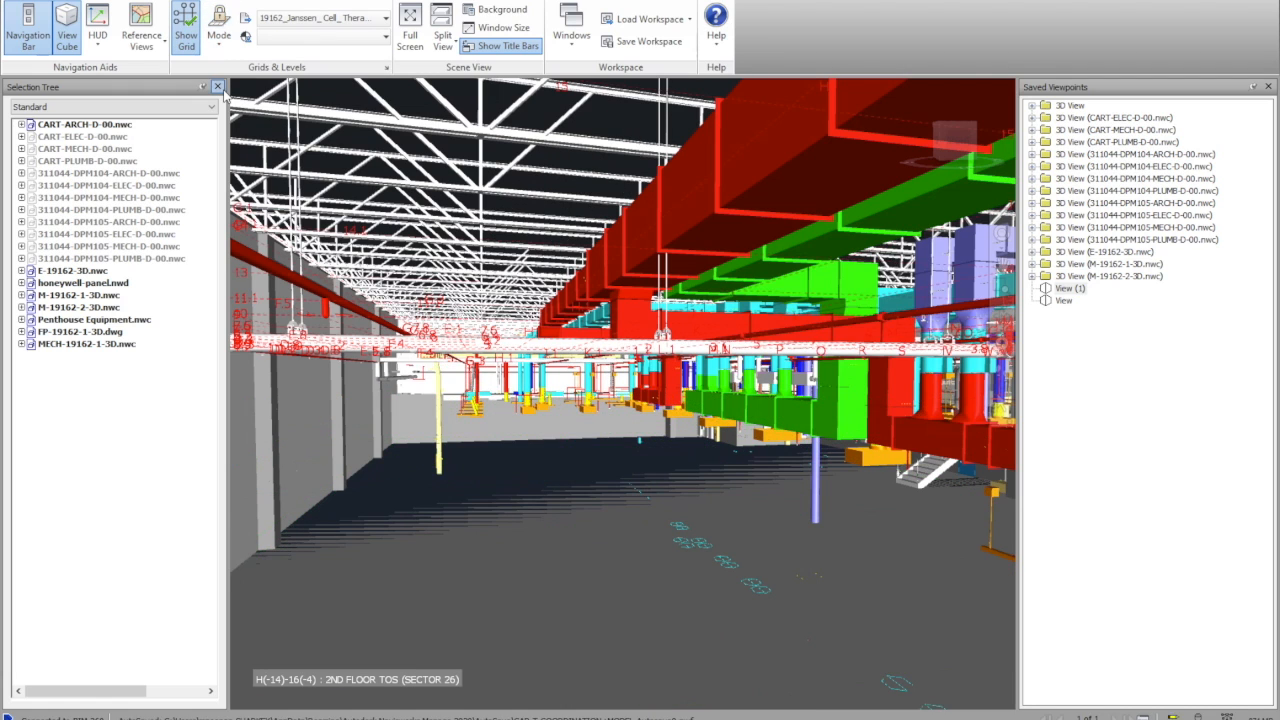
click(219, 35)
click(226, 162)
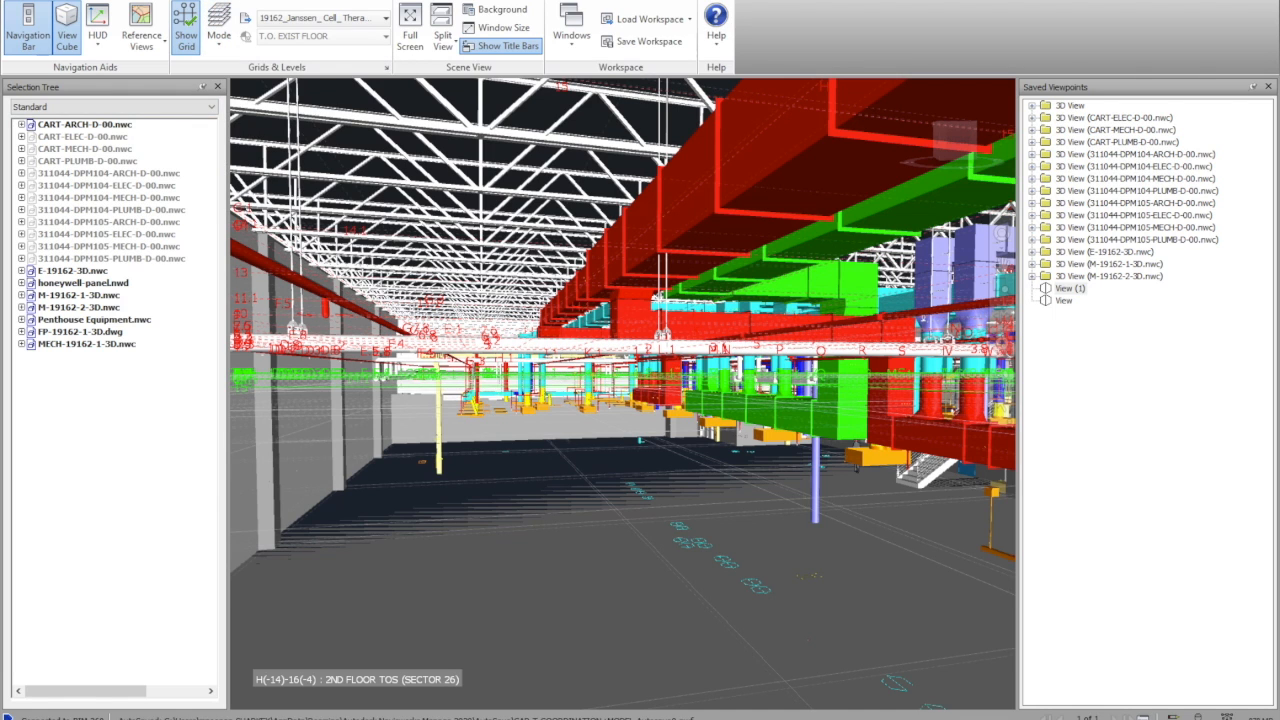
Turn off sectioning for the model and look through the rendering and Group Clashes tools.
click(305, 2)
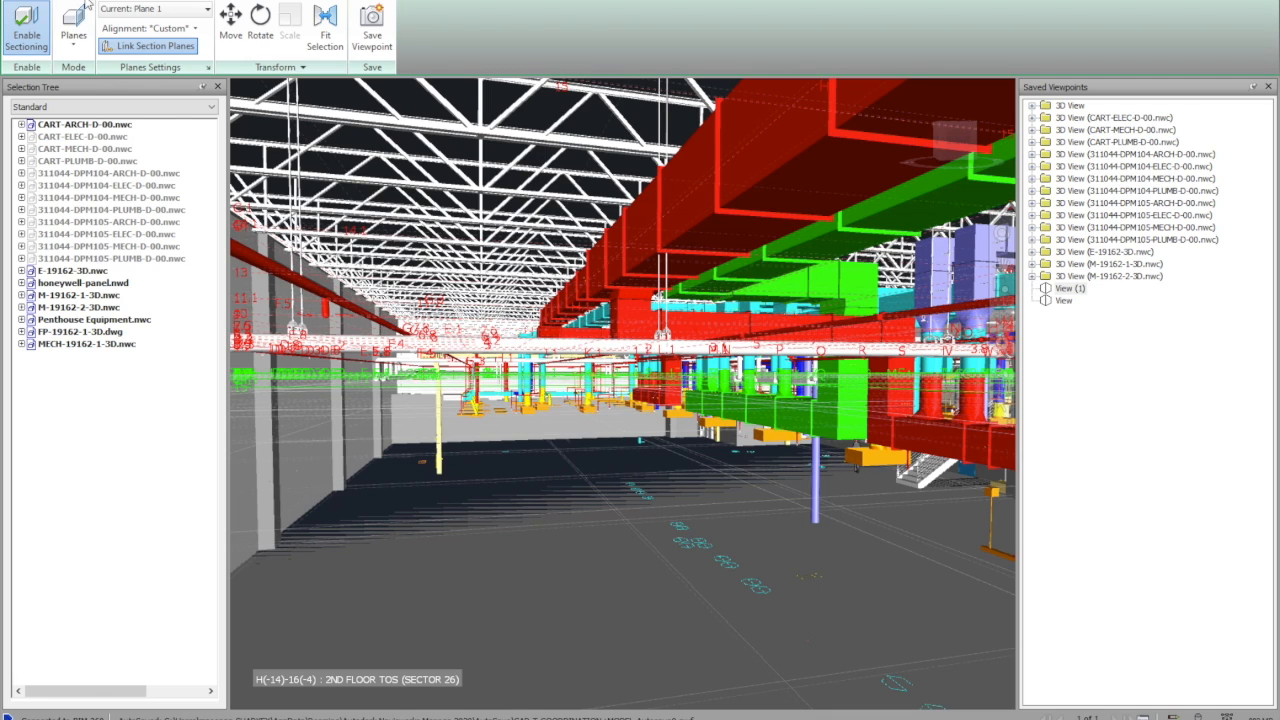
click(31, 29)
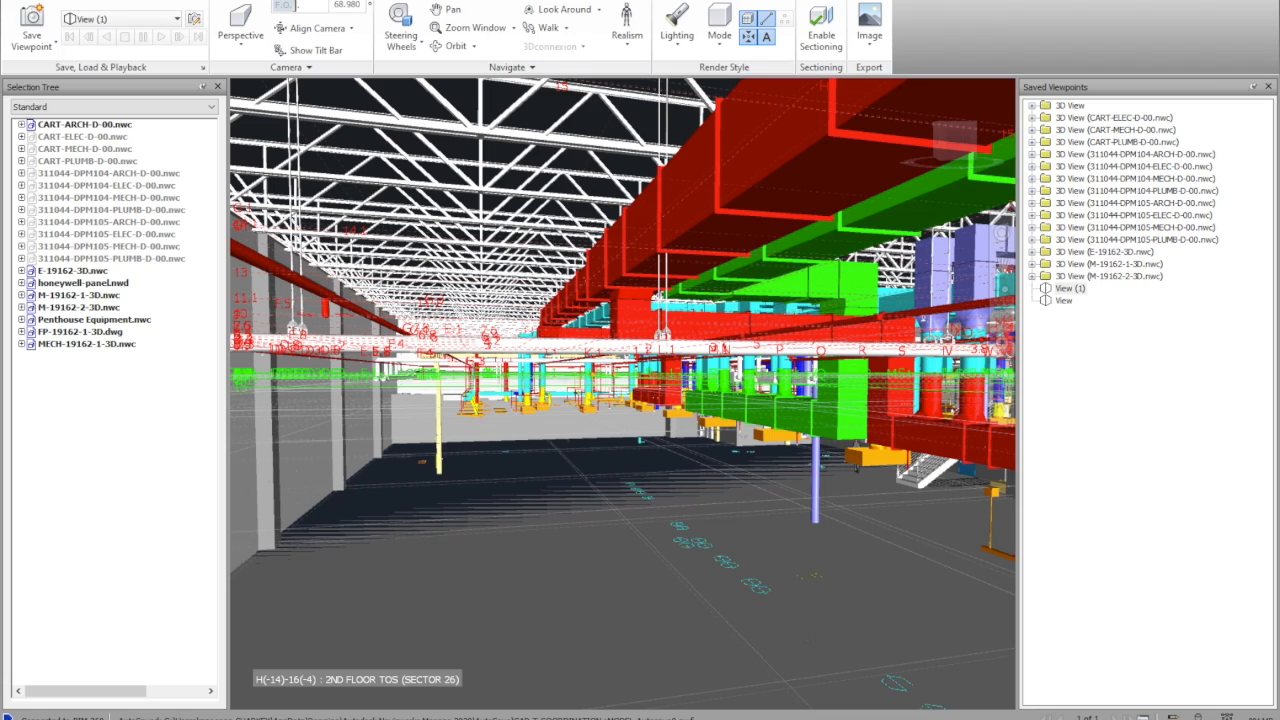
click(385, 0)
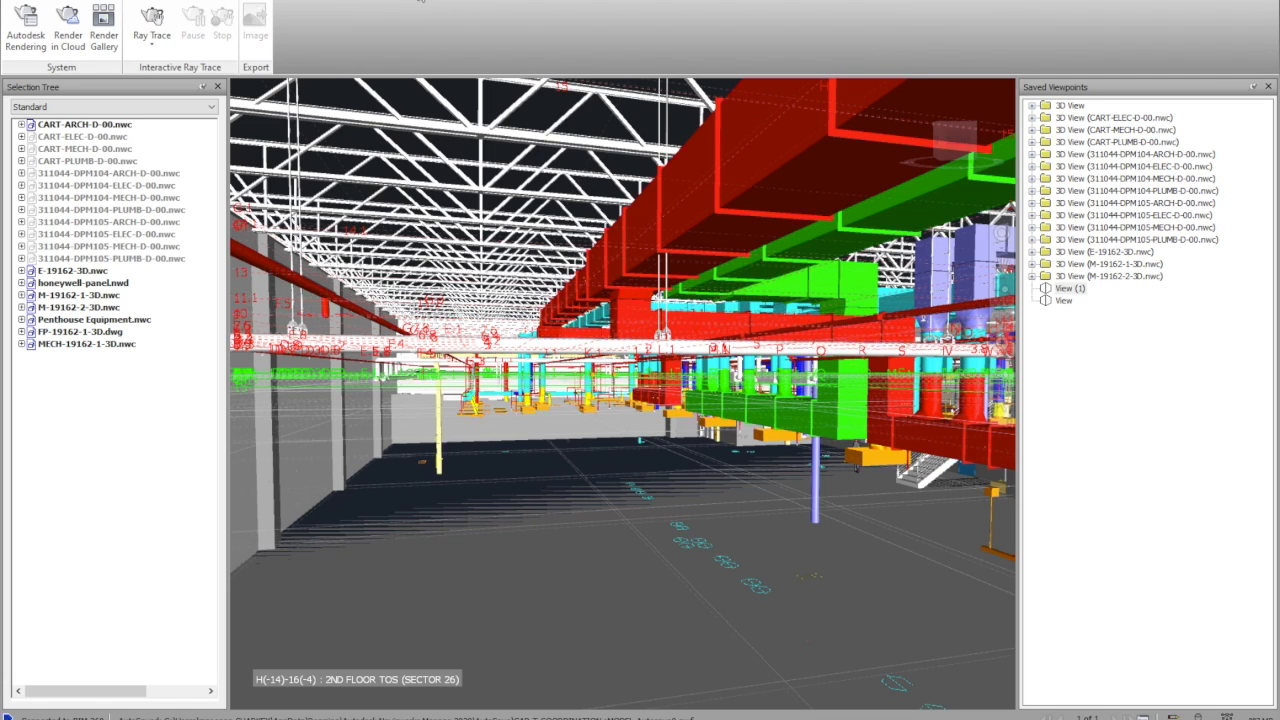
click(423, 1)
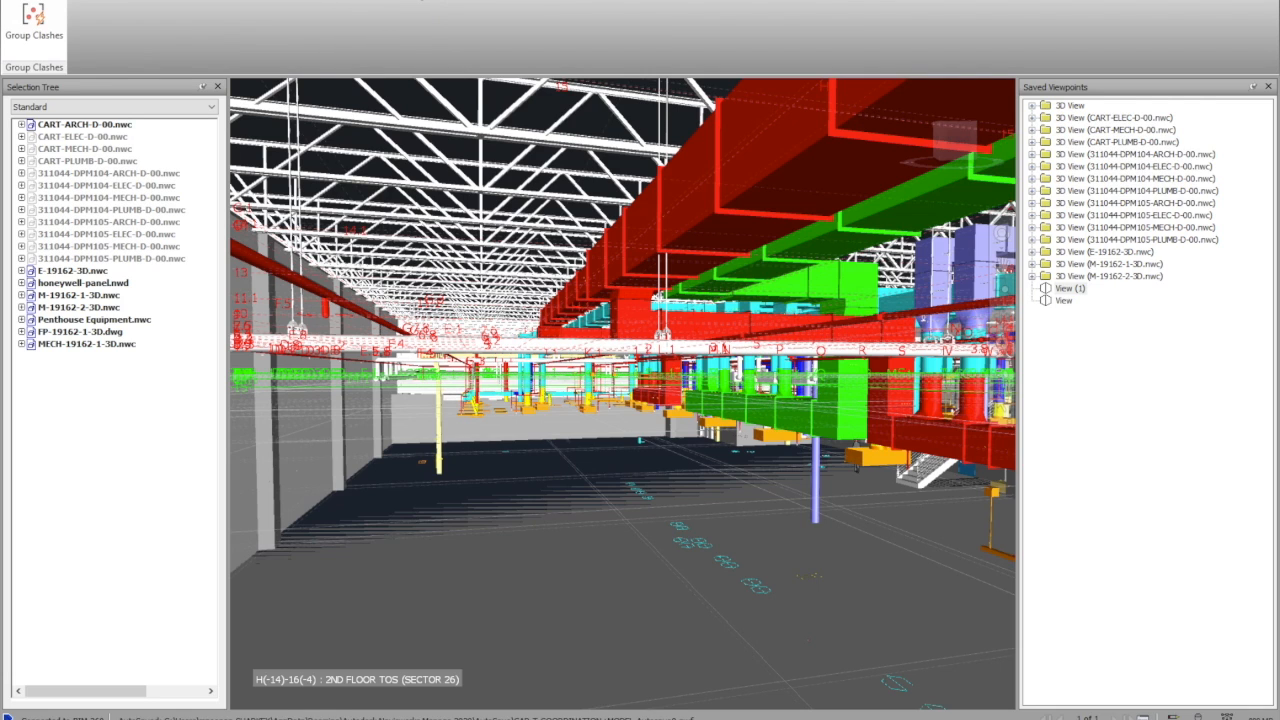
click(422, 1)
click(40, 2)
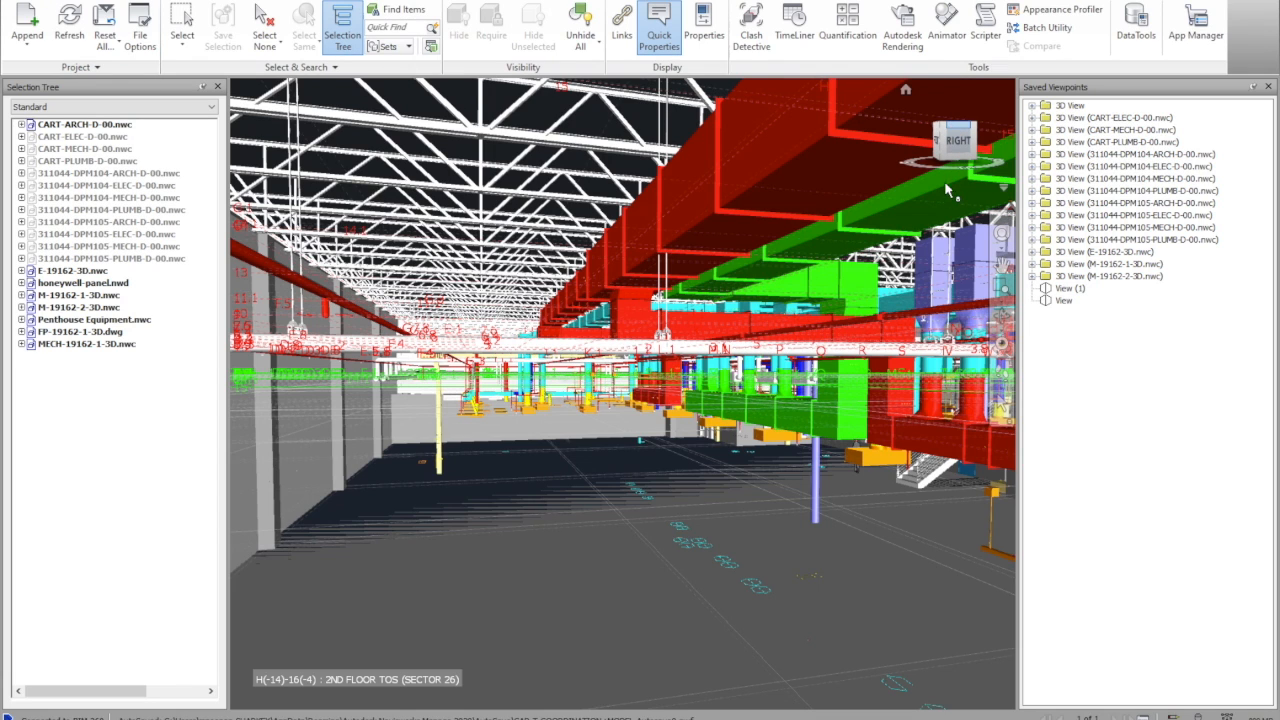
Switch to the top view, rotate it so north points up, and zoom in on the building plan.
click(955, 128)
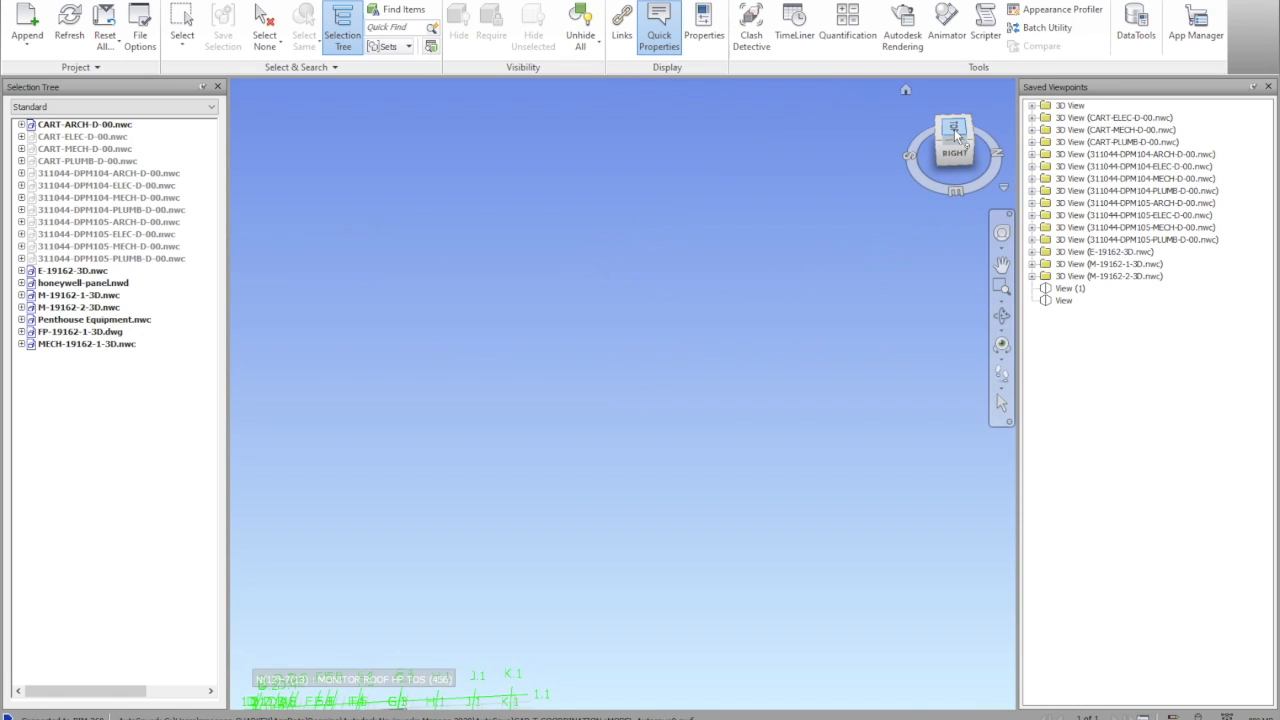
click(955, 133)
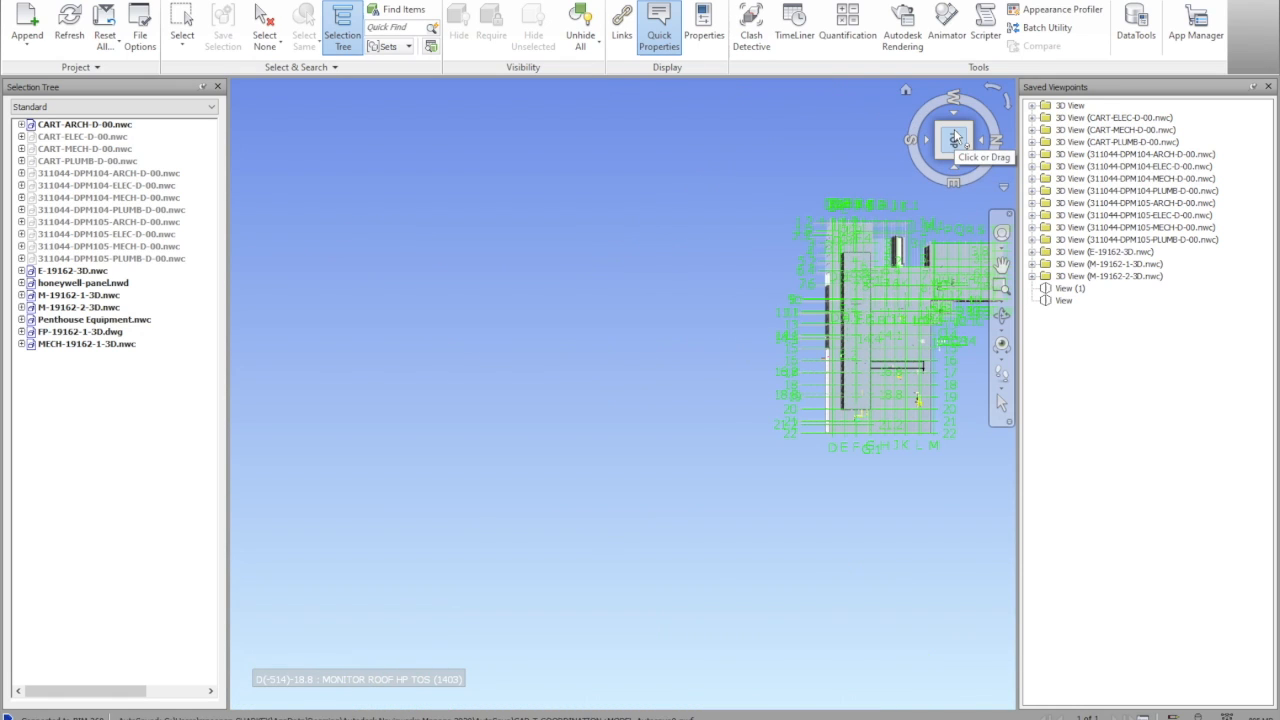
click(991, 83)
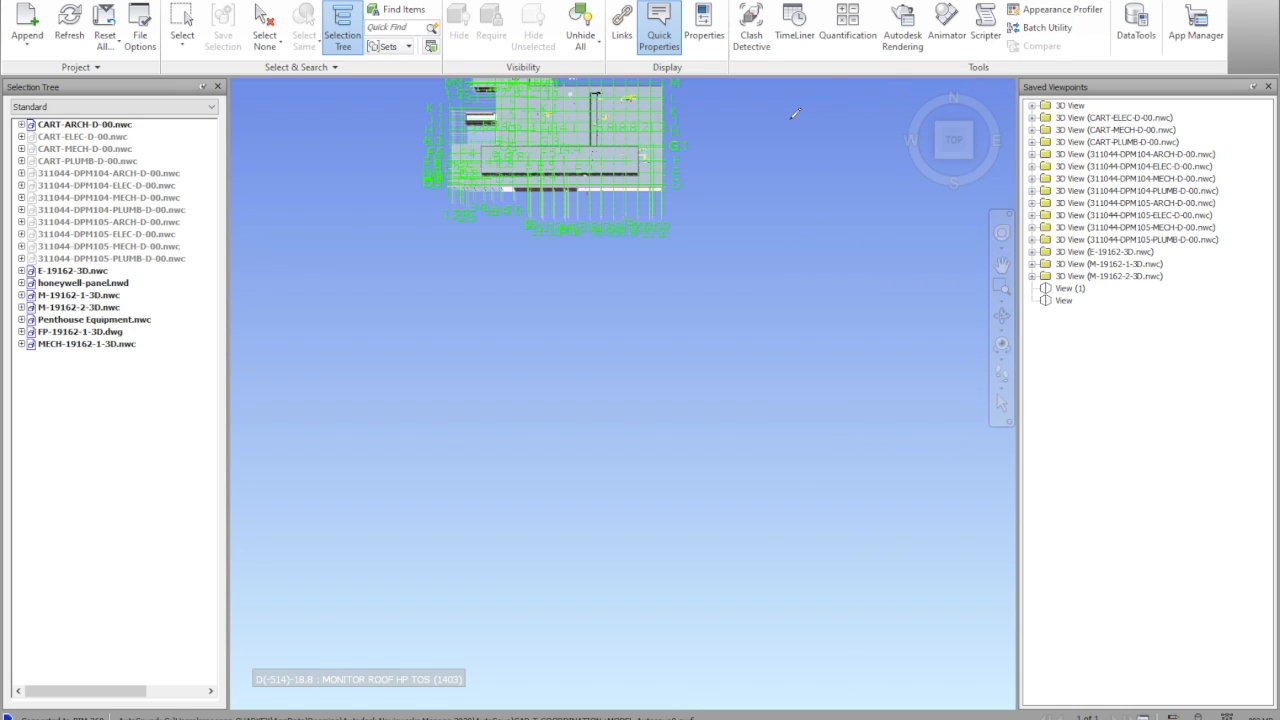
click(1003, 291)
drag(686, 117, 704, 98)
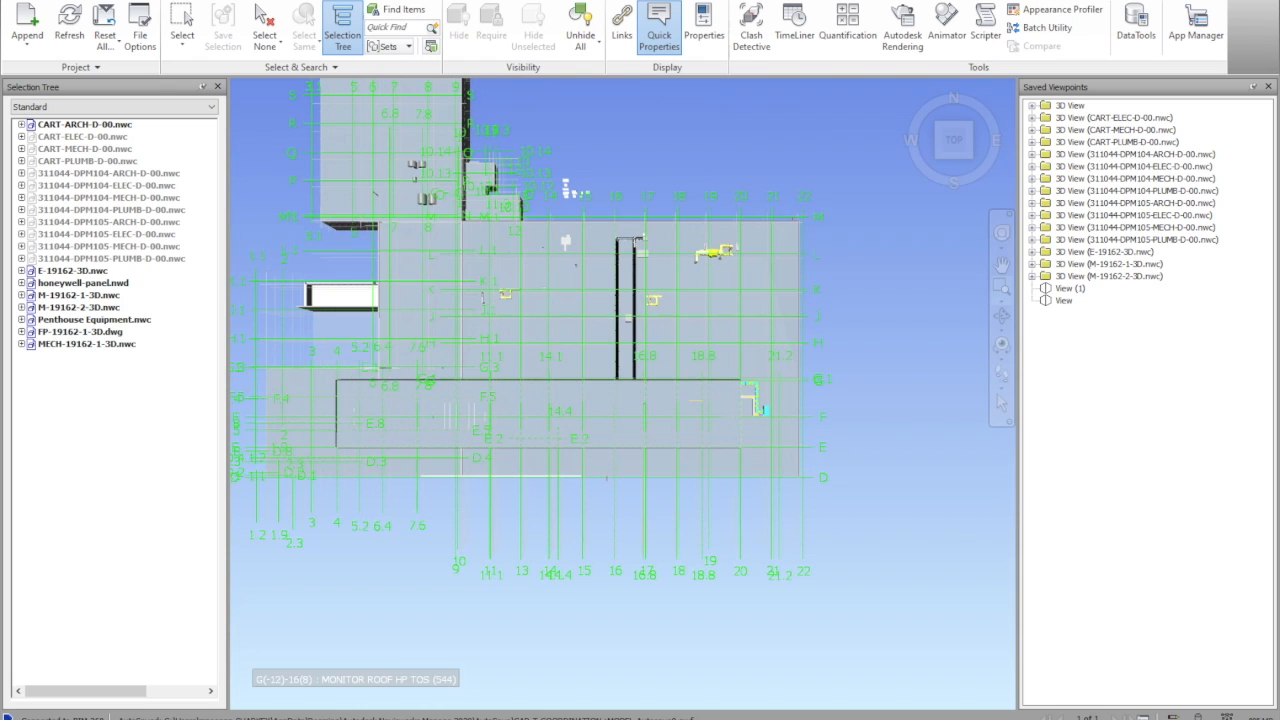
Review the export formats and the file types available for saving CAR-T-COORDINATION MODEL locally outside BIM 360, without saving.
key(alt+f)
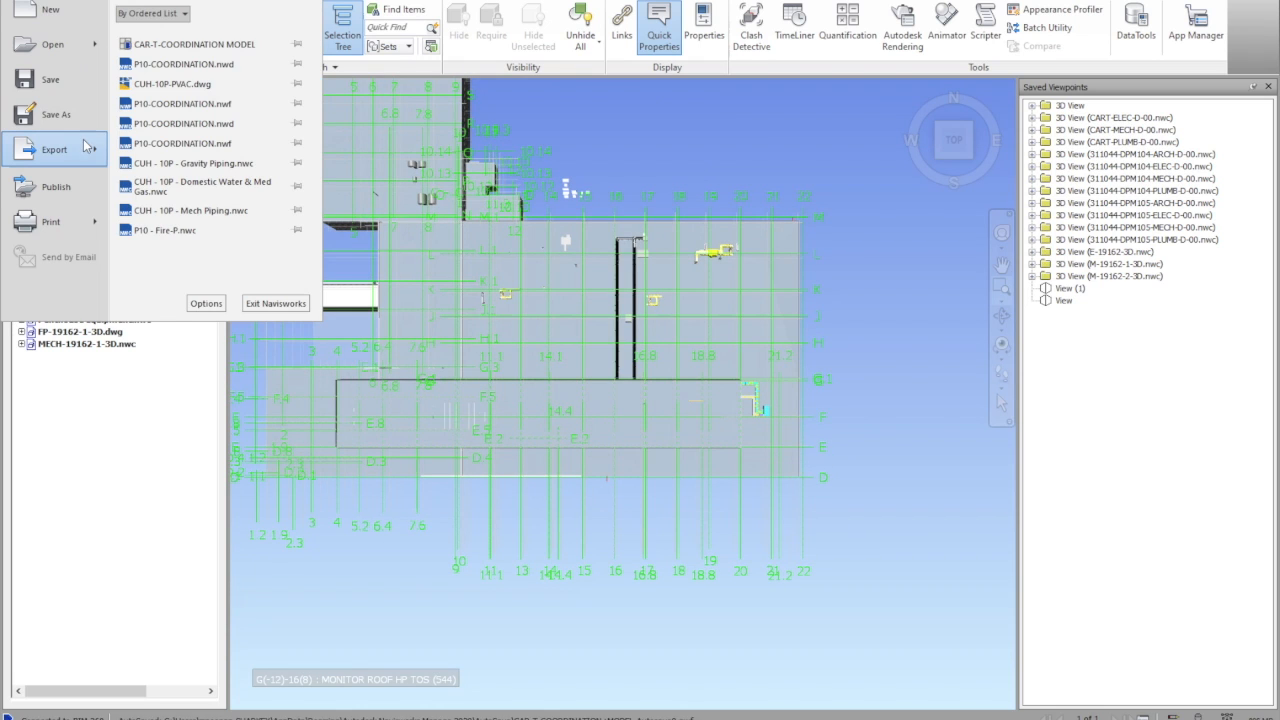
mouse_move(88, 149)
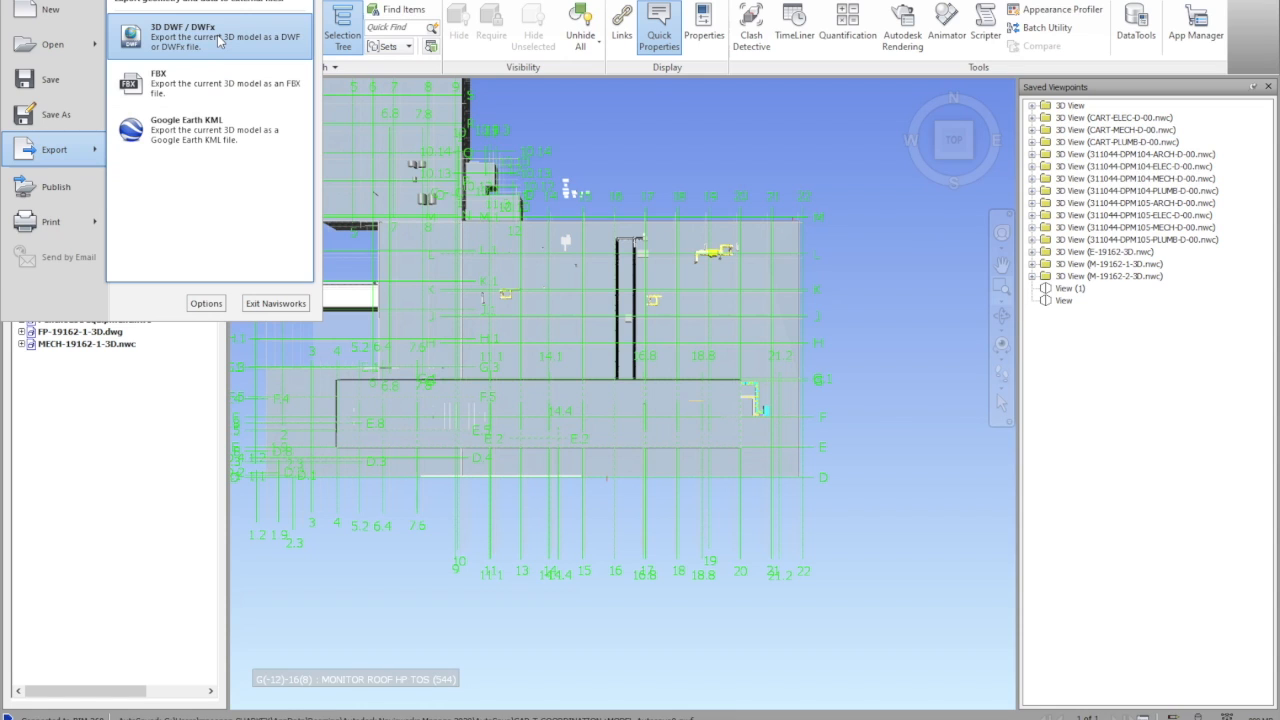
click(97, 118)
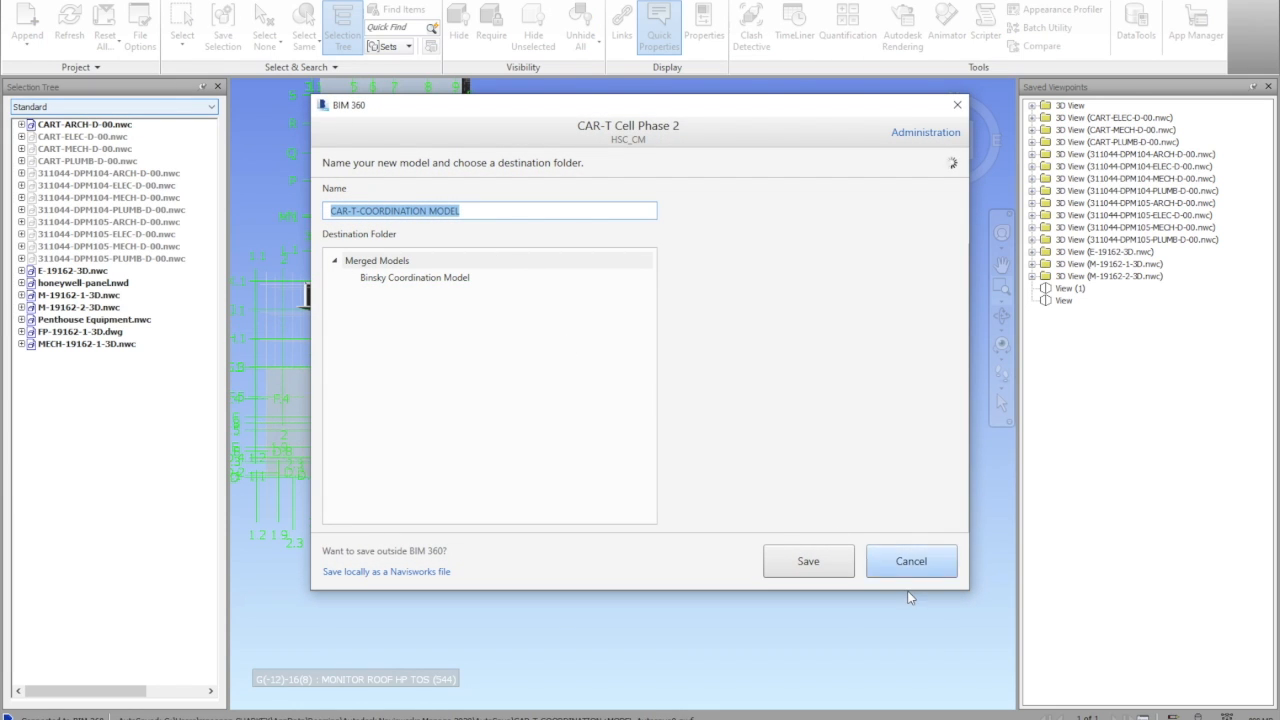
click(424, 571)
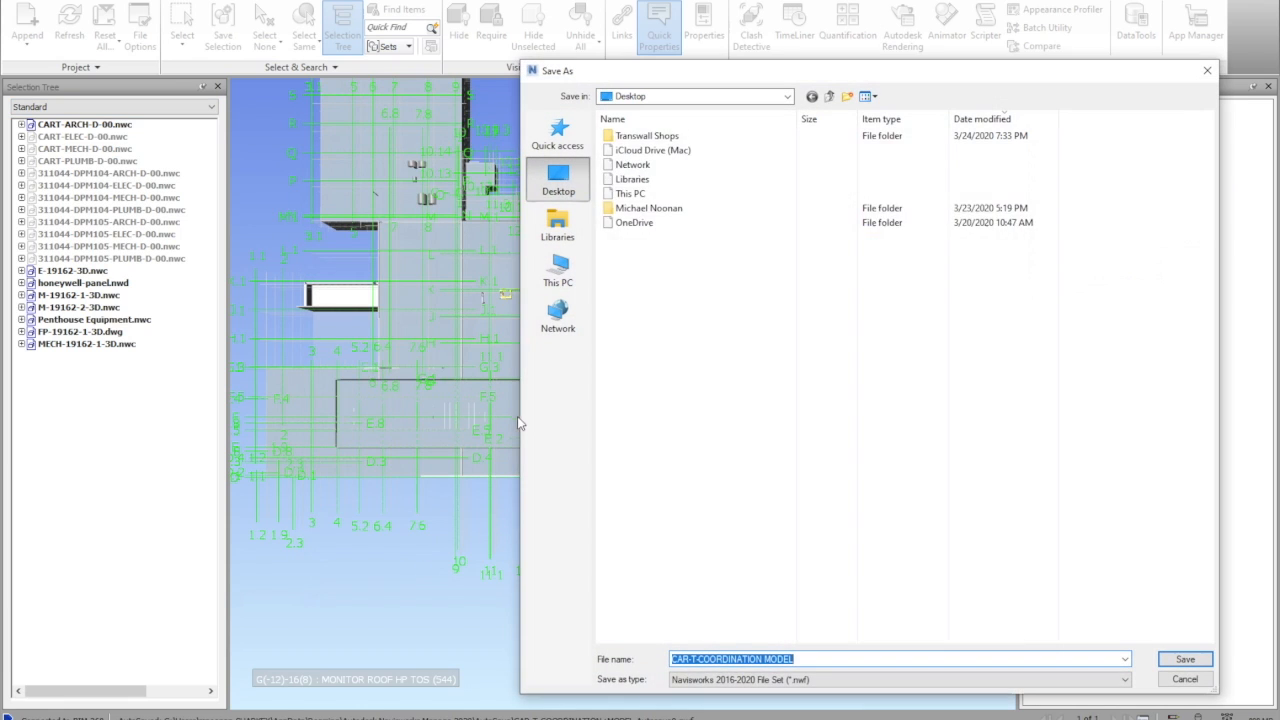
click(873, 680)
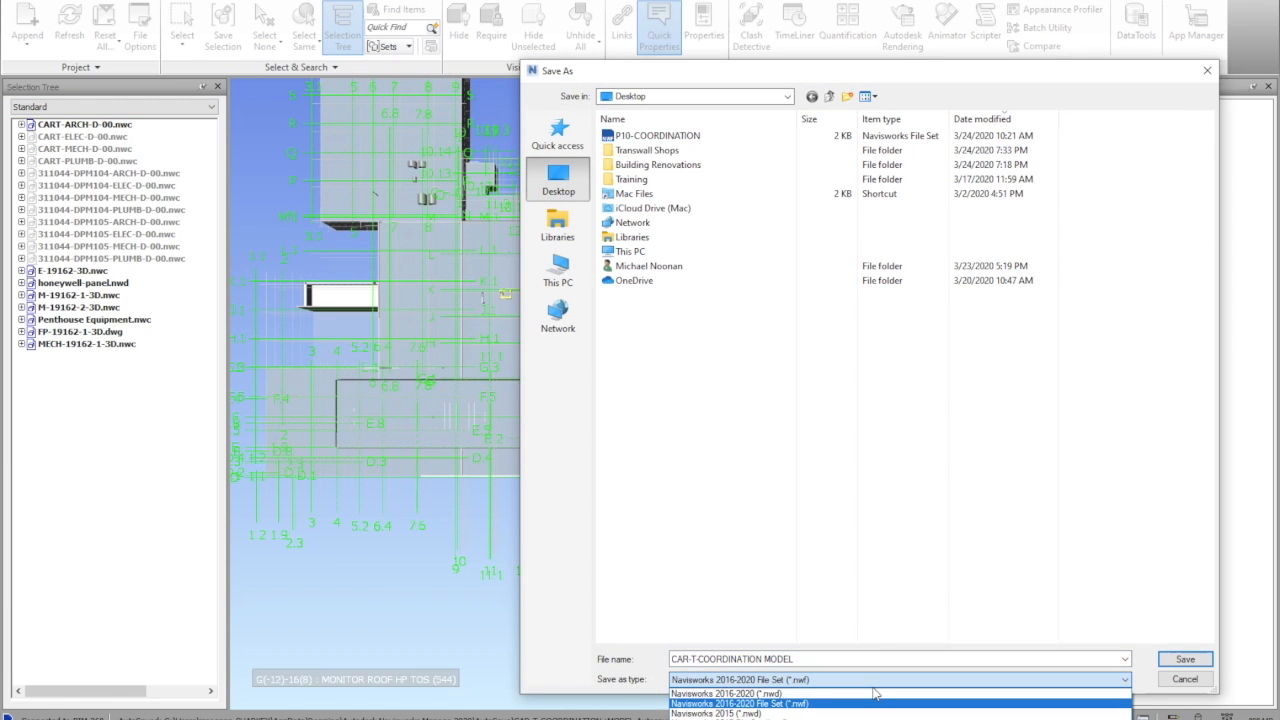
click(1178, 678)
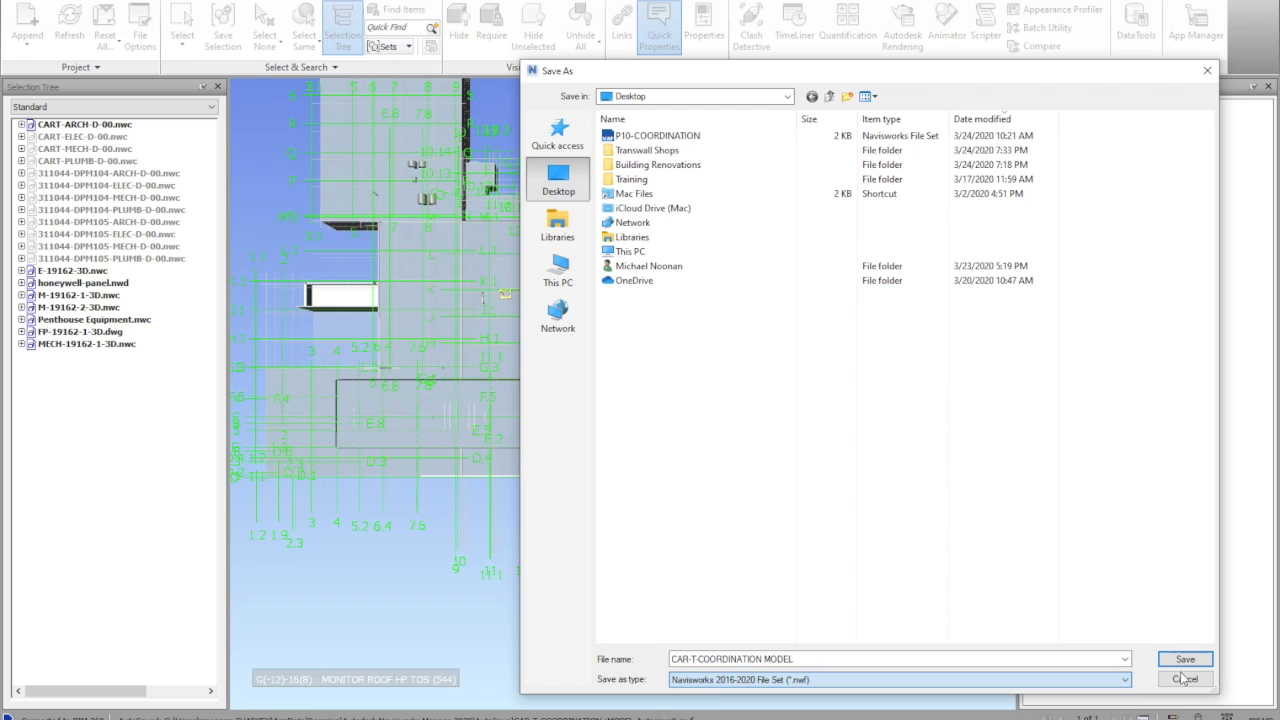
click(1183, 679)
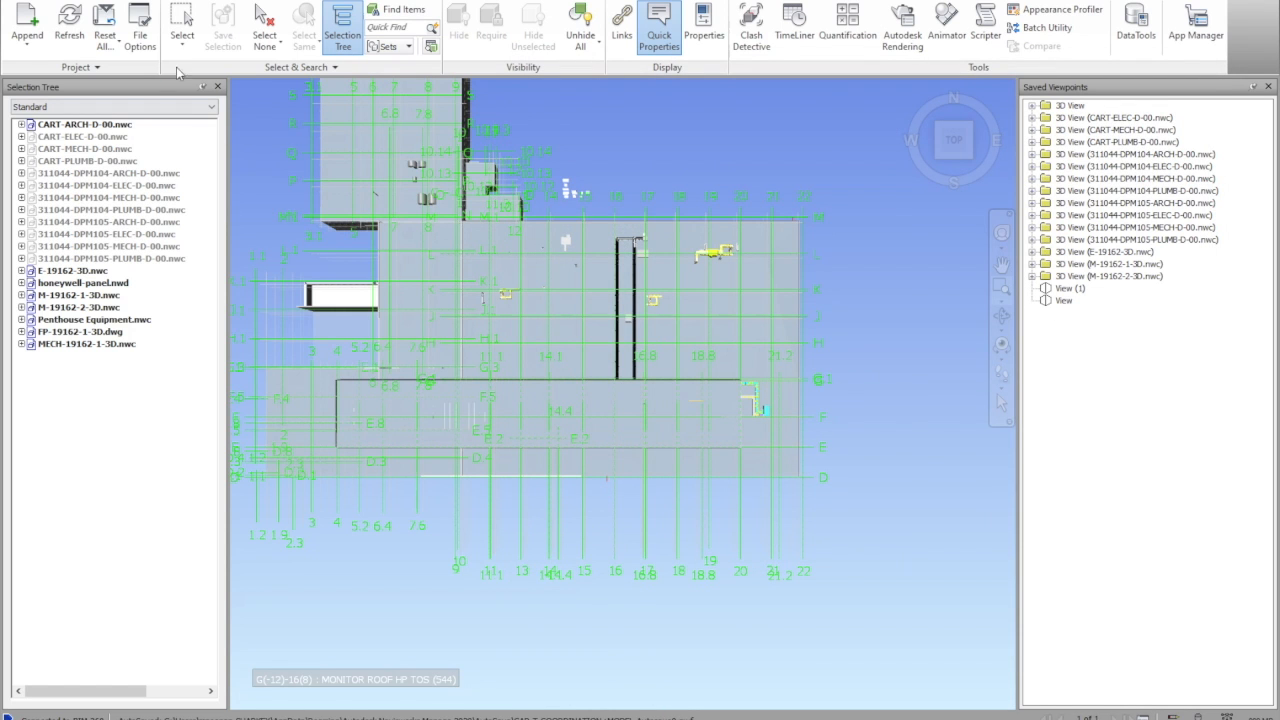
Show the export formats and the Publish settings for the coordination model, and leave without publishing.
key(alt+f)
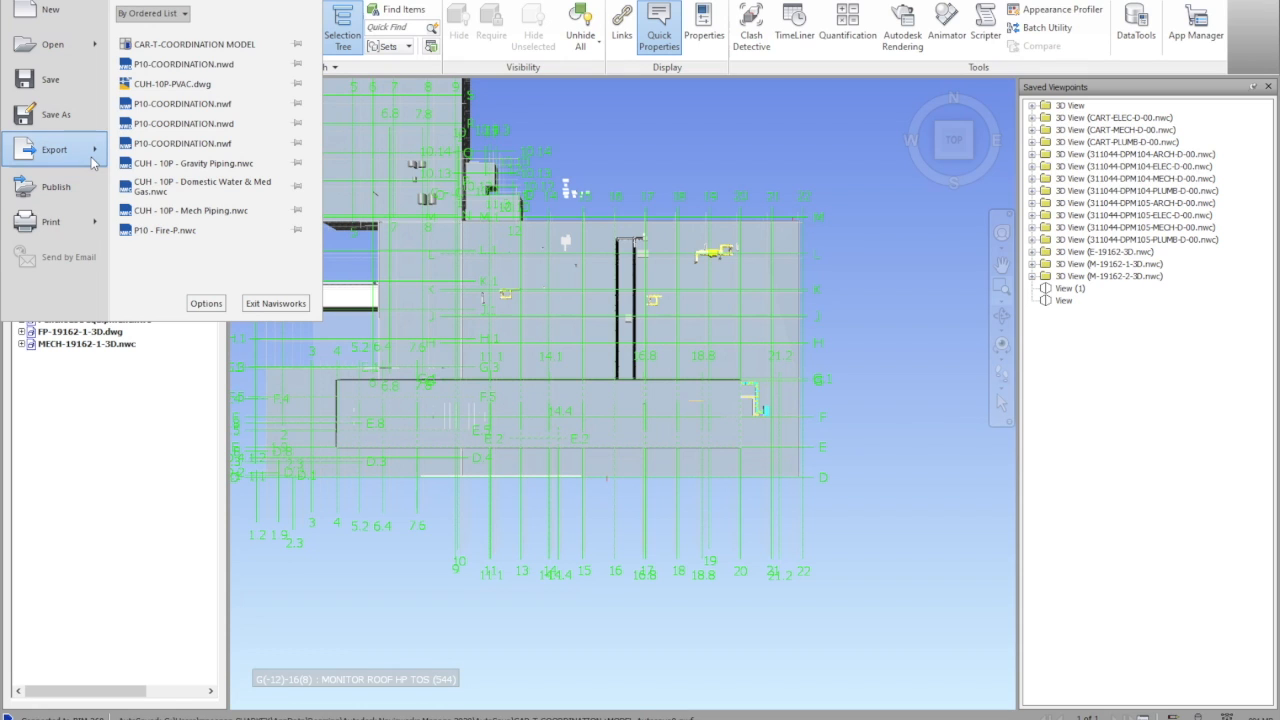
mouse_move(92, 162)
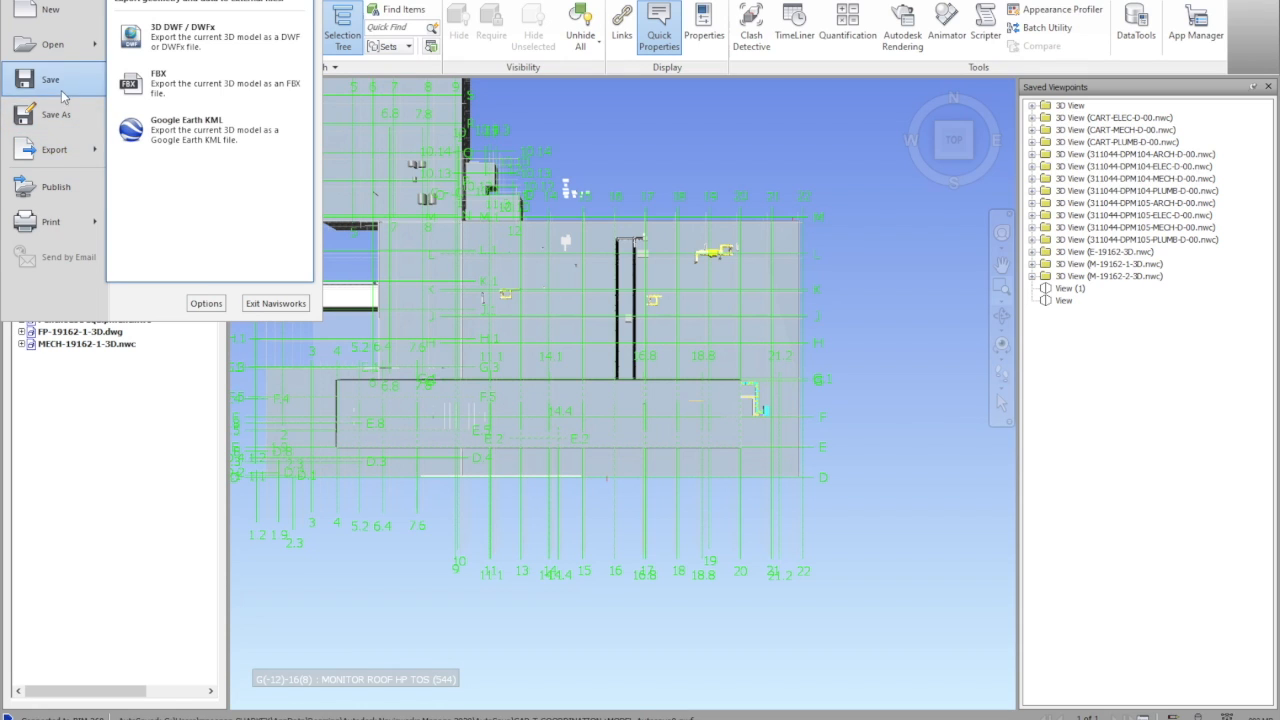
click(58, 186)
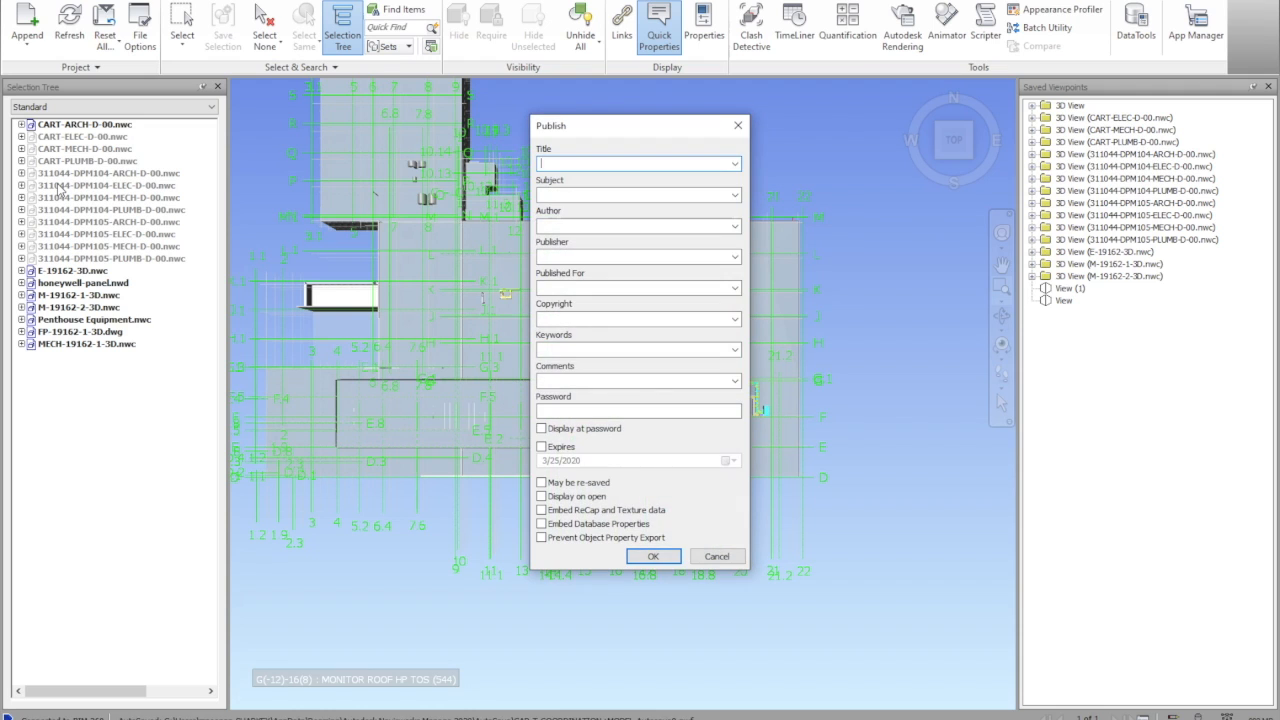
click(724, 558)
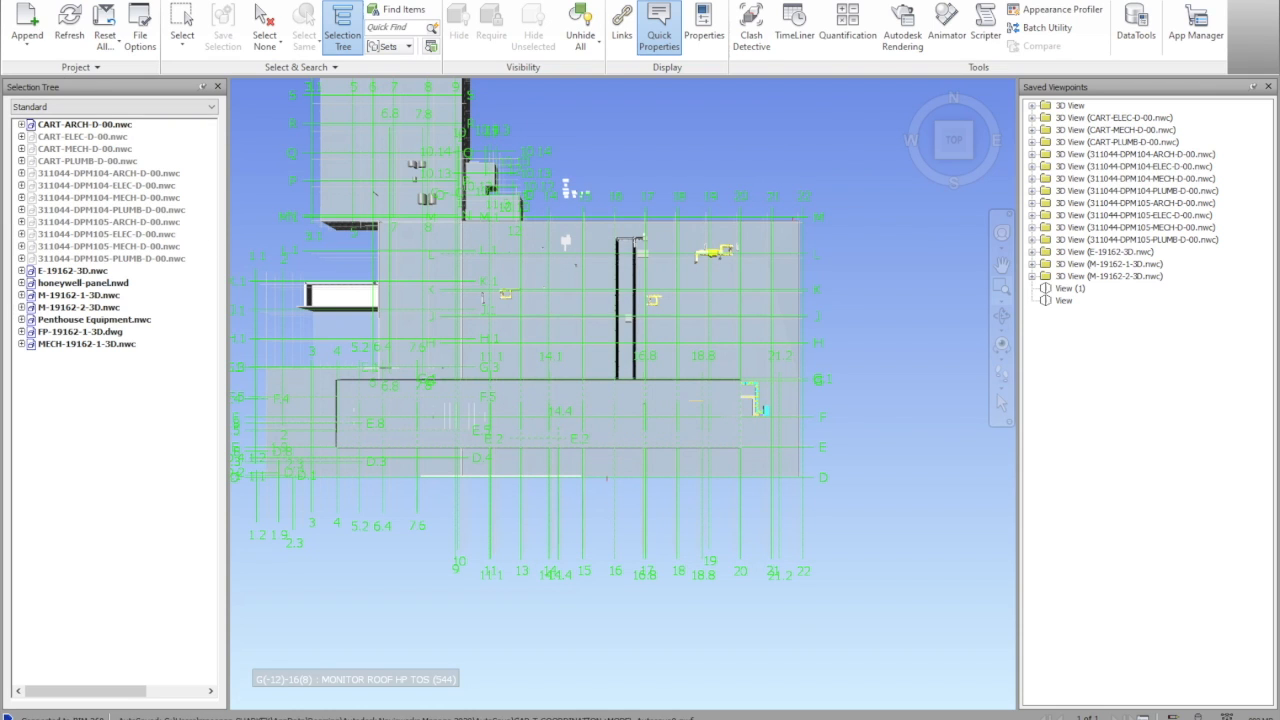
Select Bluebeam PDF as the printer for the current view, and leave the print setup without printing.
click(22, 5)
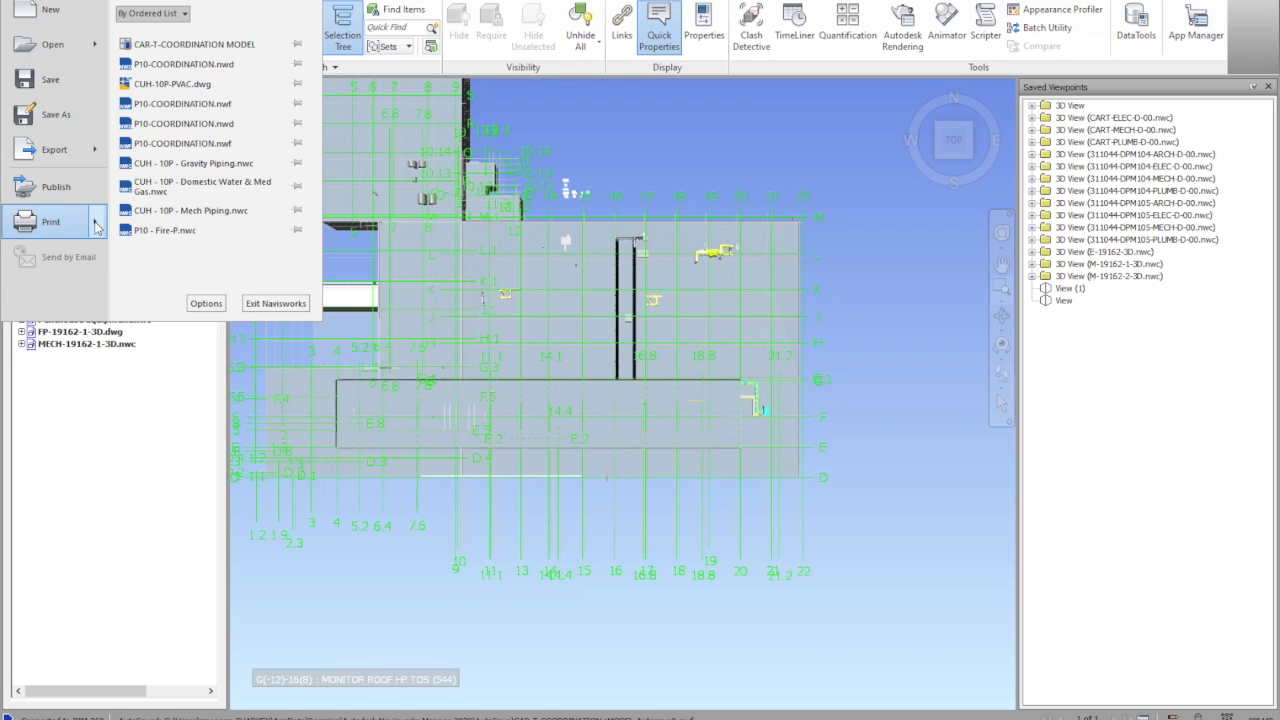
mouse_move(98, 228)
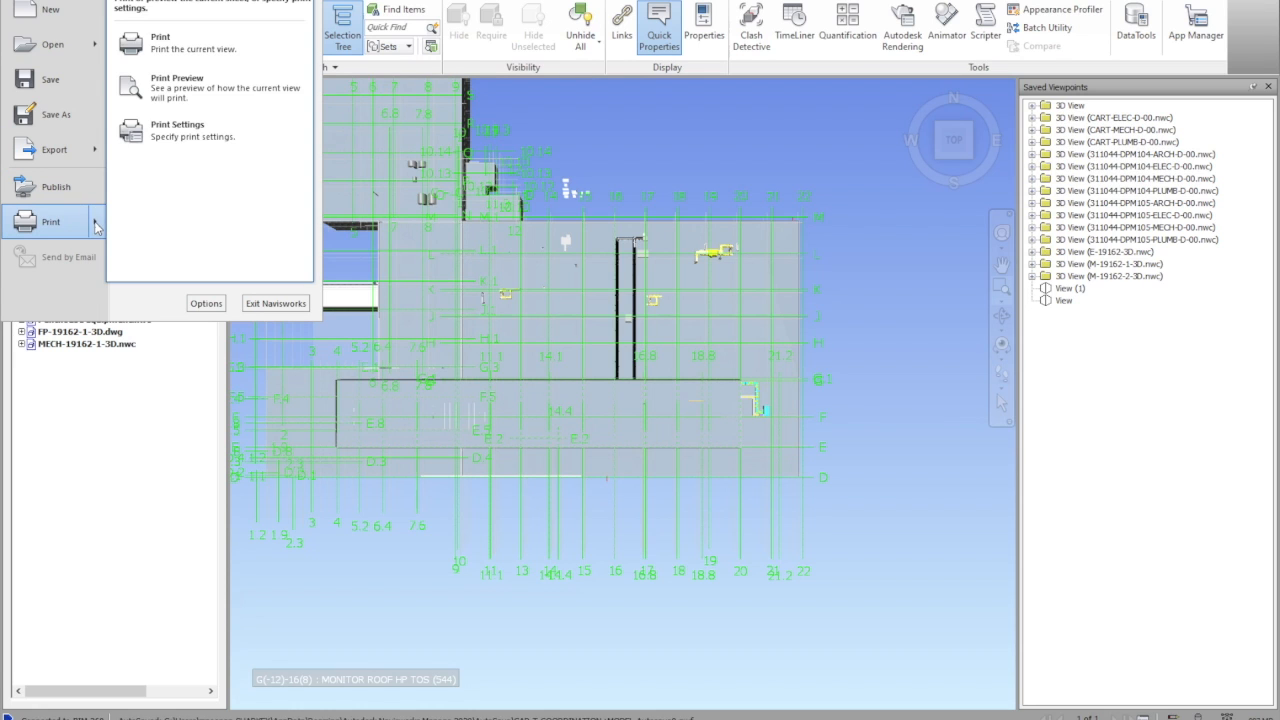
click(215, 58)
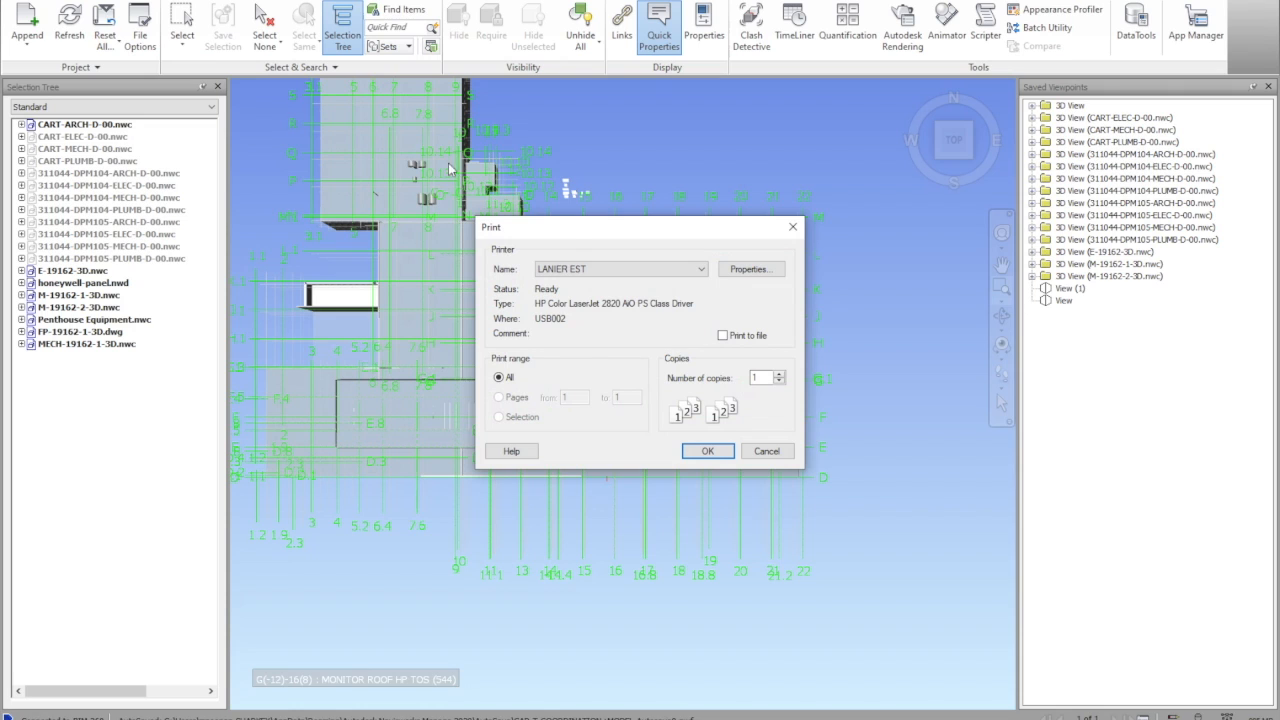
click(645, 270)
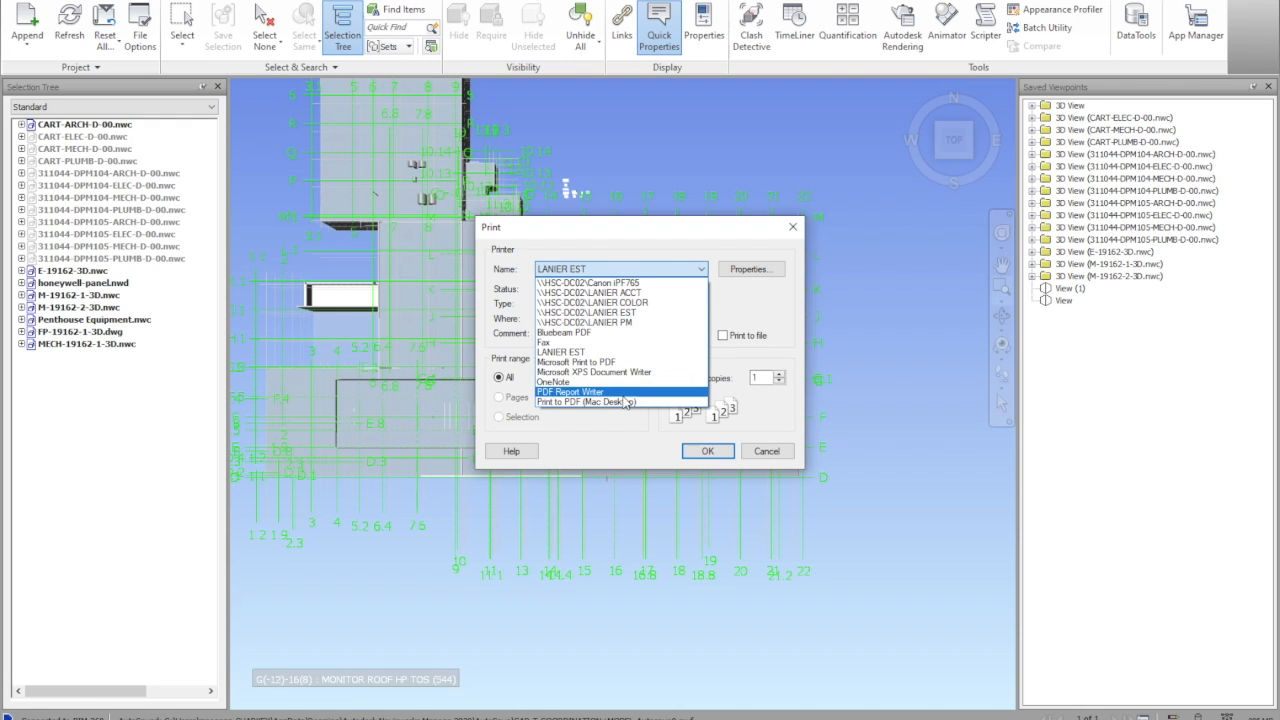
click(644, 333)
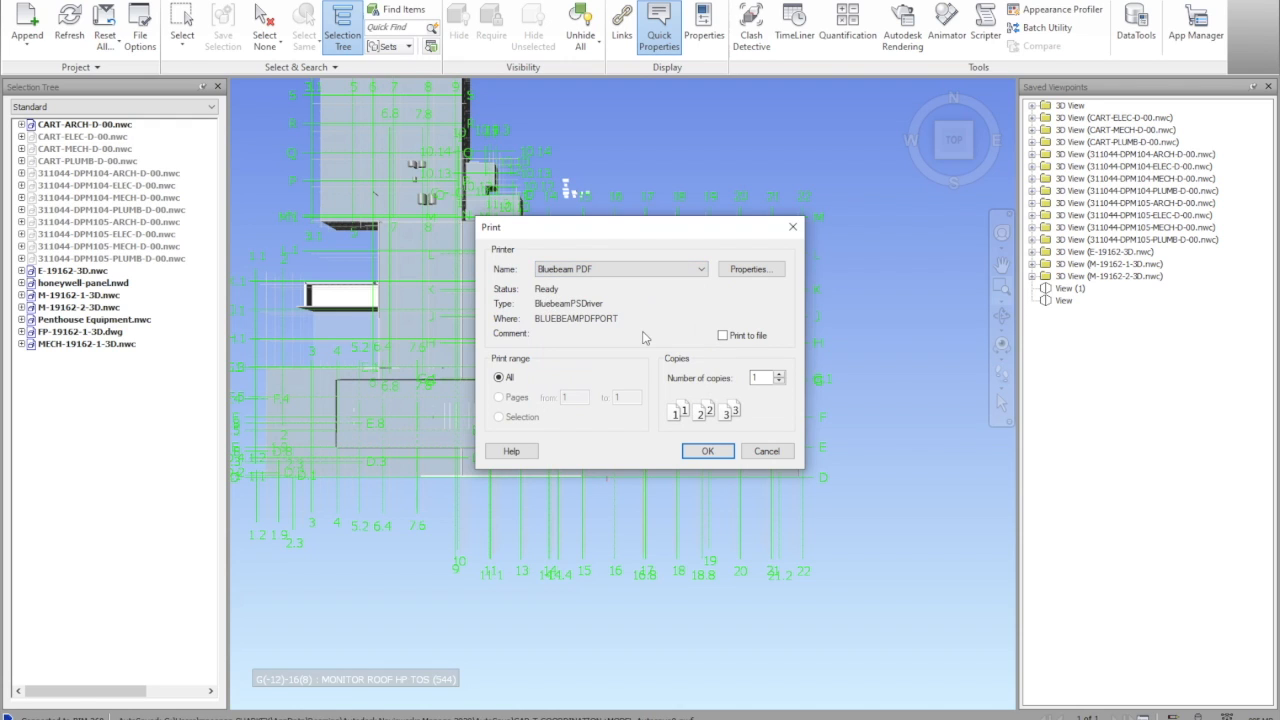
click(771, 451)
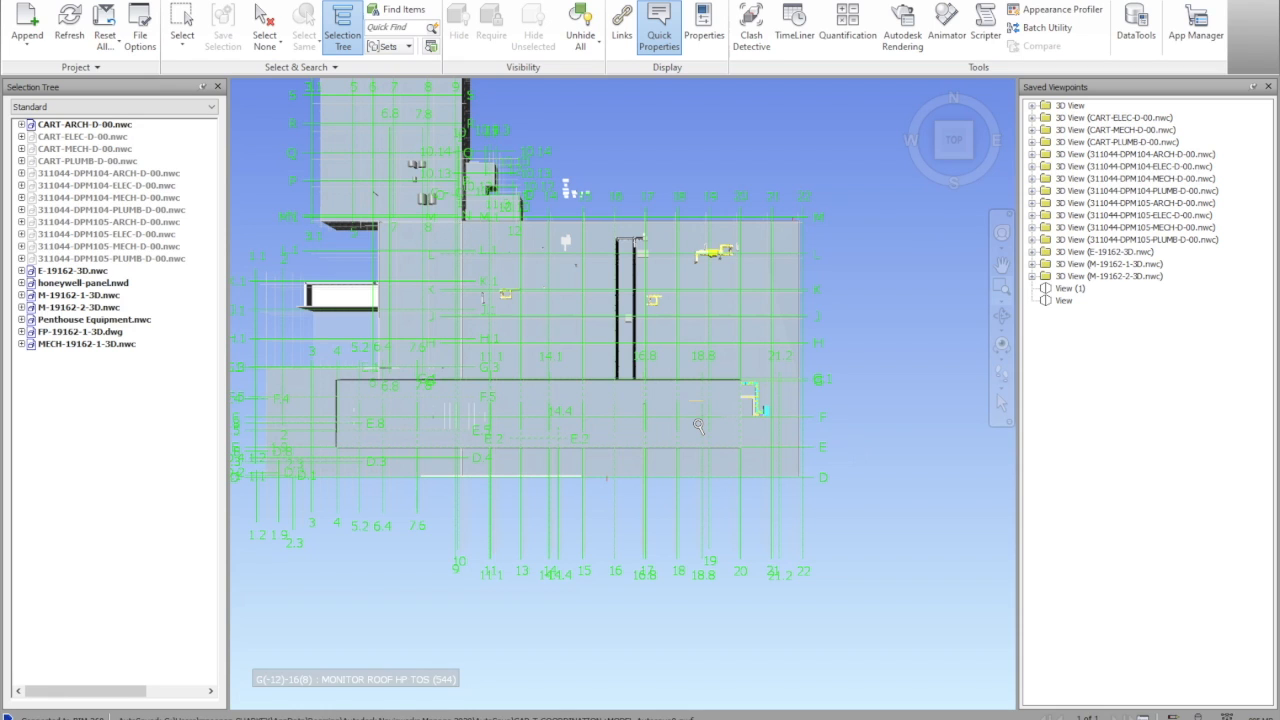
Pan the top view to bring the whole gridded building plan into the scene.
click(1001, 268)
drag(533, 272, 620, 370)
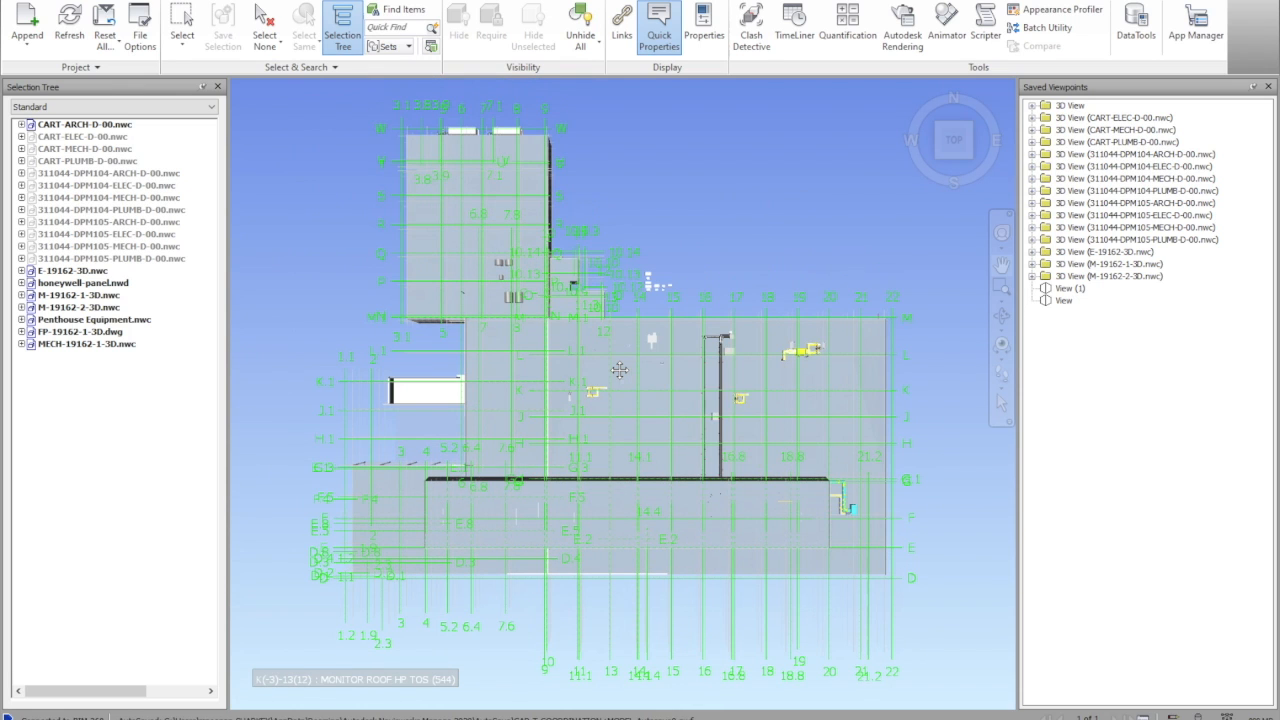